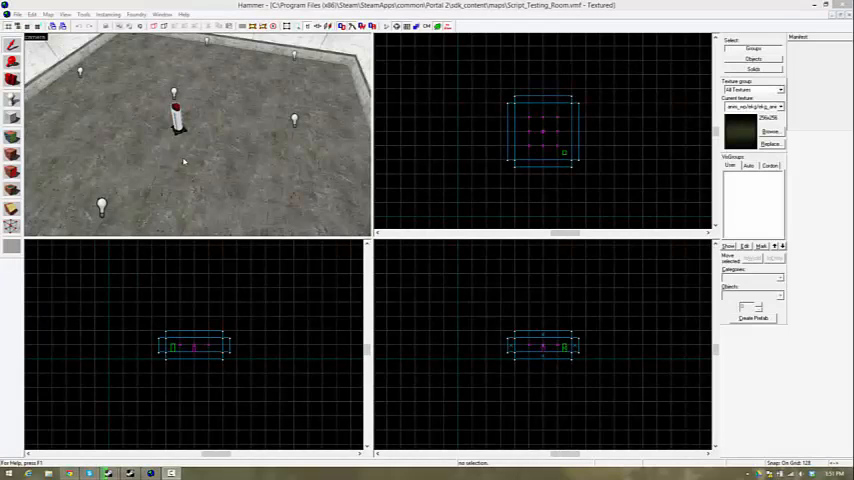
Look around the room in the 3D view before selecting the button prop.
key("z")
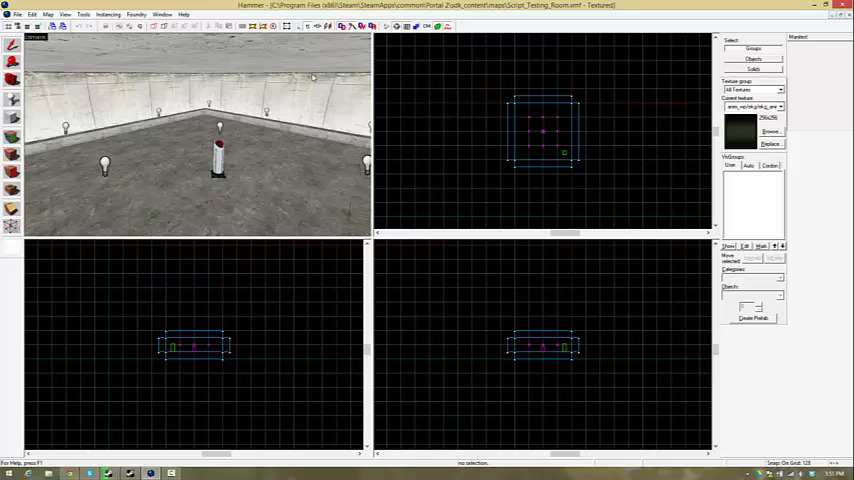
Clear the goglesbutton's Entity Scripts value and close its Object Properties.
double_click(220, 160)
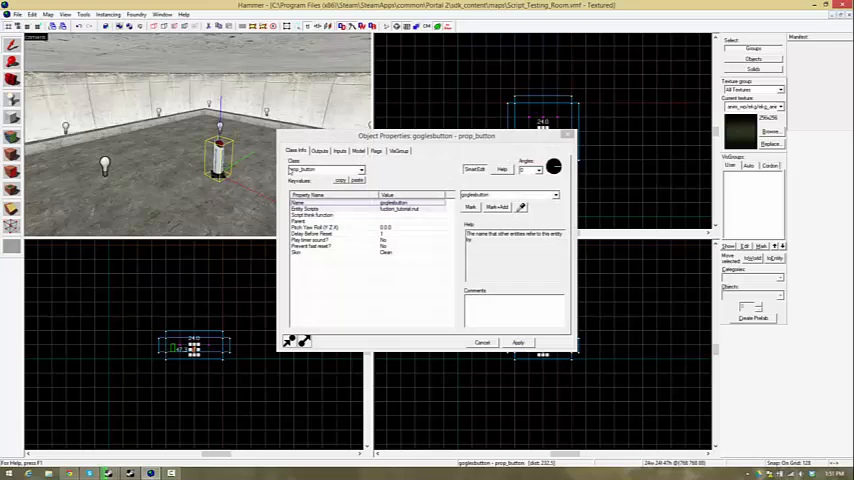
left_click(433, 209)
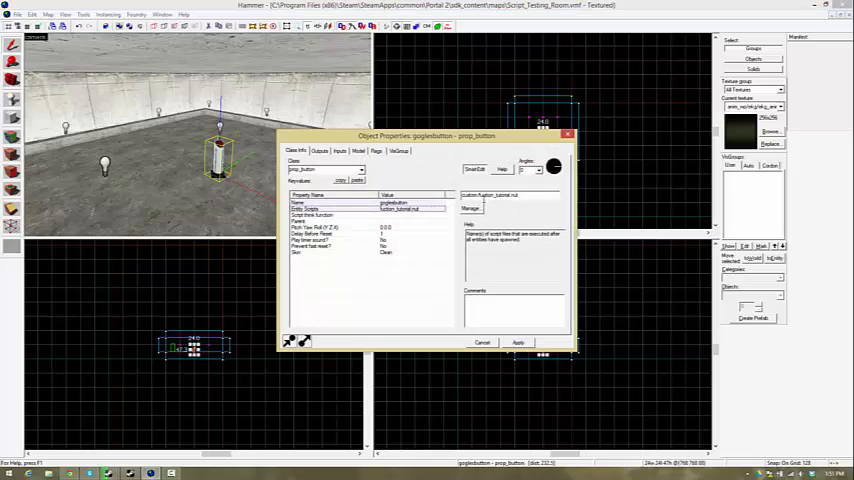
left_click(420, 203)
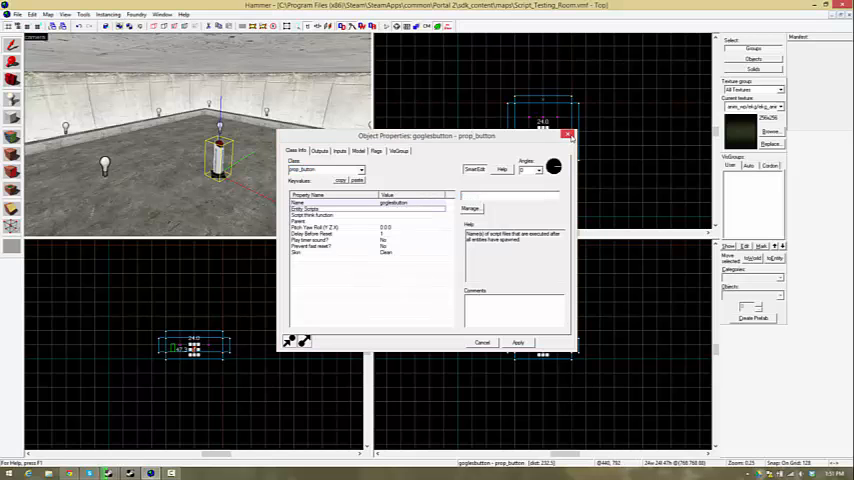
left_click(568, 136)
key("w")
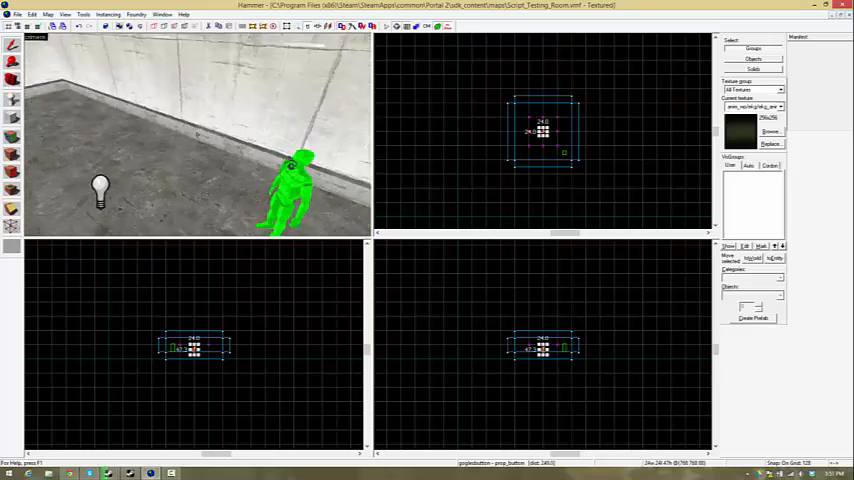
key("w")
type("notepad++")
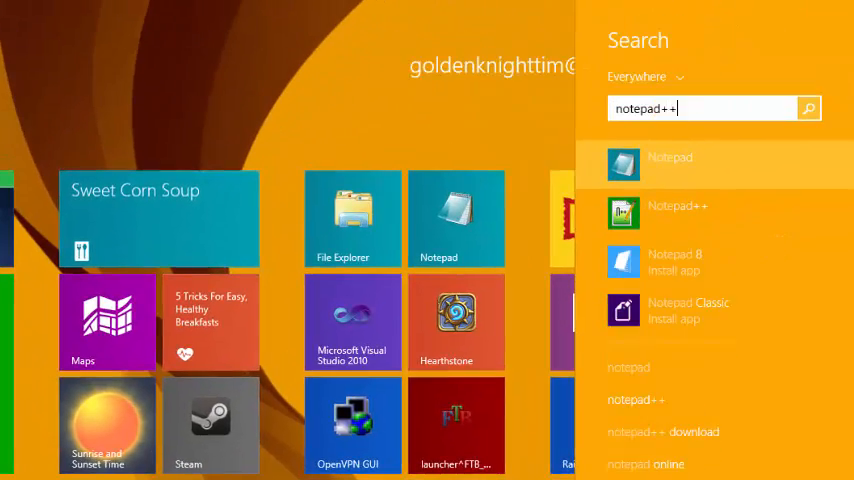
Launch Notepad++ from the search results and answer No to its update prompt.
left_click(705, 207)
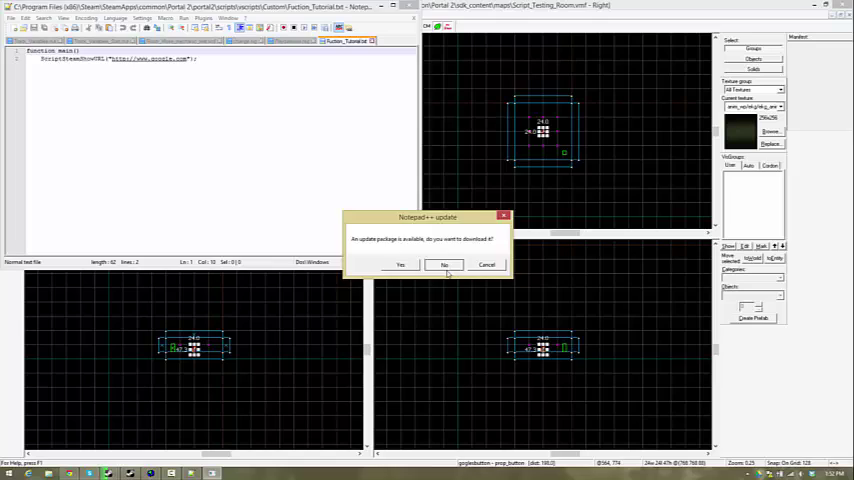
left_click(444, 264)
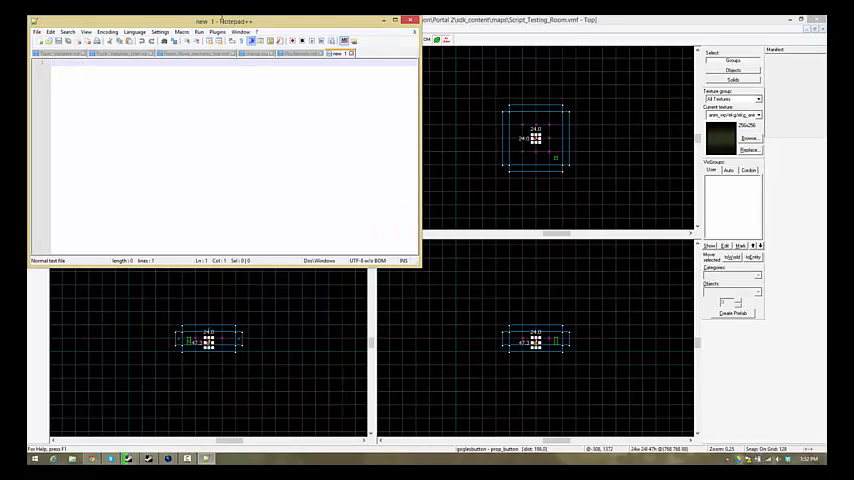
Position the Notepad++ window over the Hammer map views for typing the comment.
mouse_move(222, 21)
left_mouse_down()
mouse_move(500, 57)
mouse_move(490, 54)
left_mouse_up()
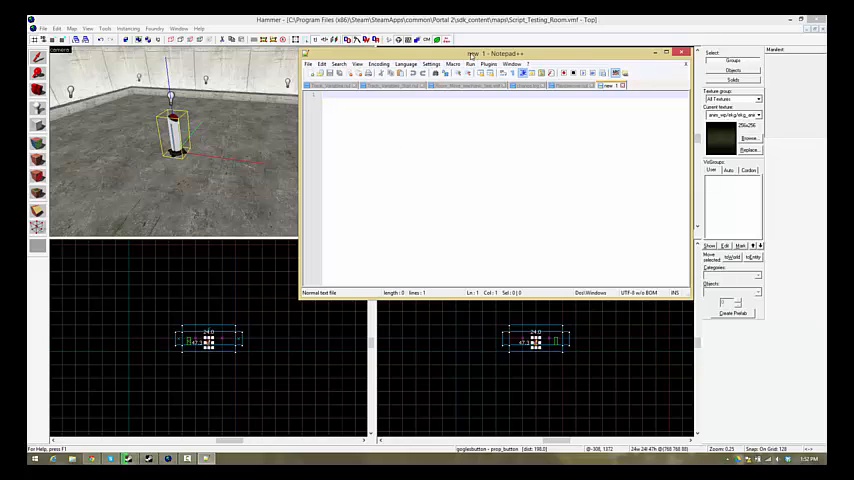
left_click_drag(470, 53, 473, 54)
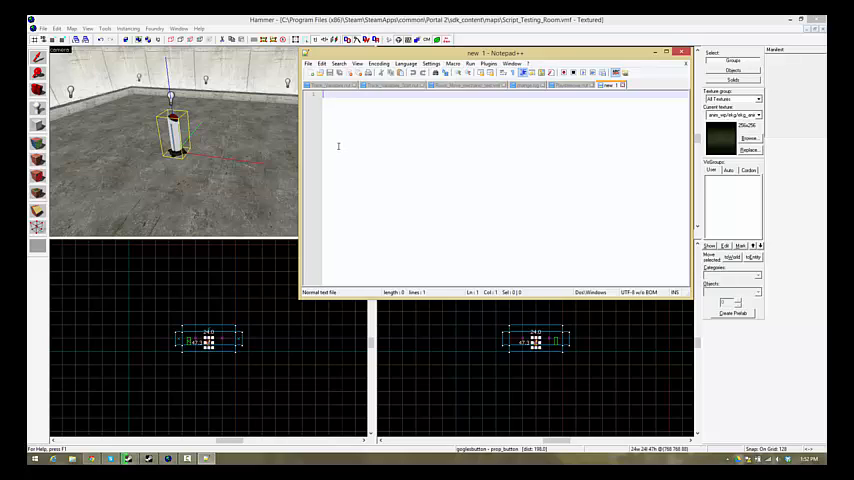
type("//")
type("some scrip")
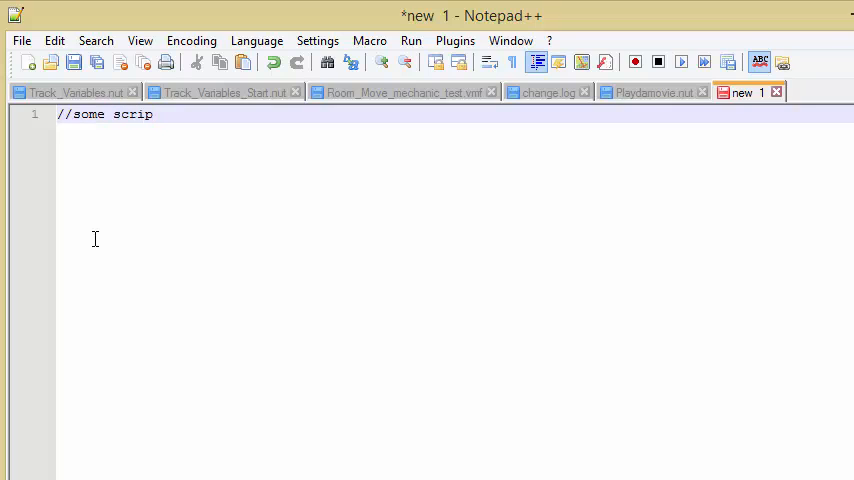
type("oes here.")
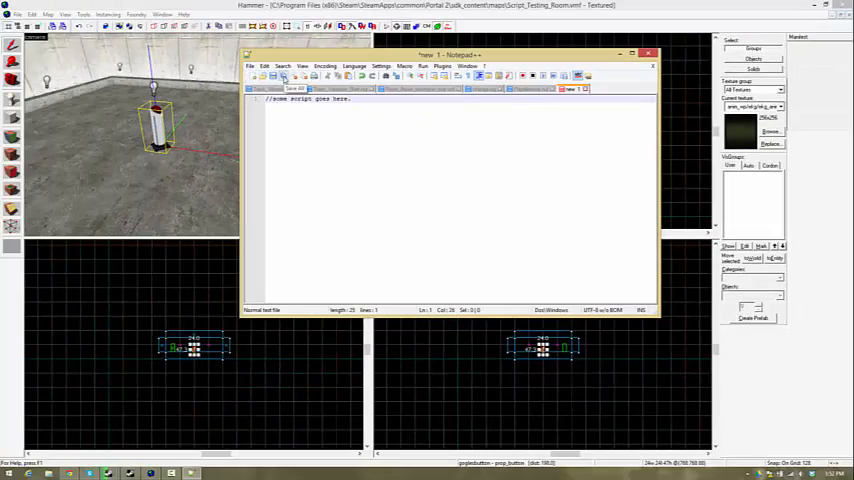
Start saving with type All types (*.*) and the default name selected for Script_test_function.nut.
key("ctrl+a")
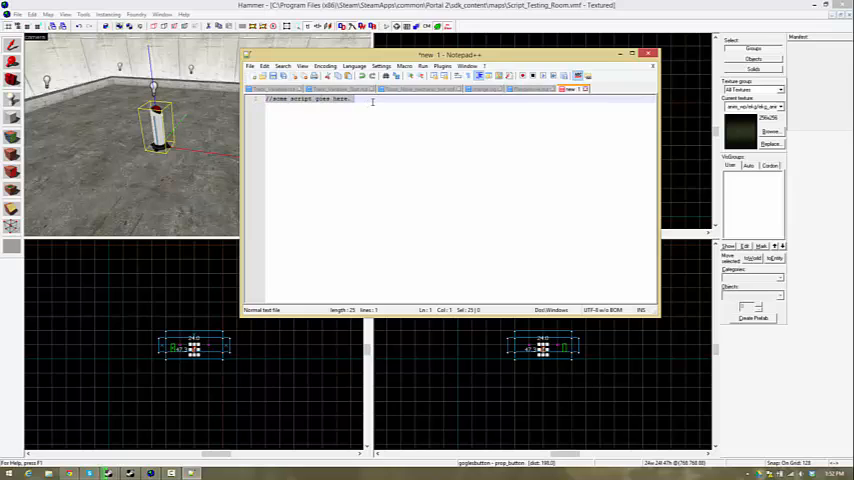
left_click(372, 101)
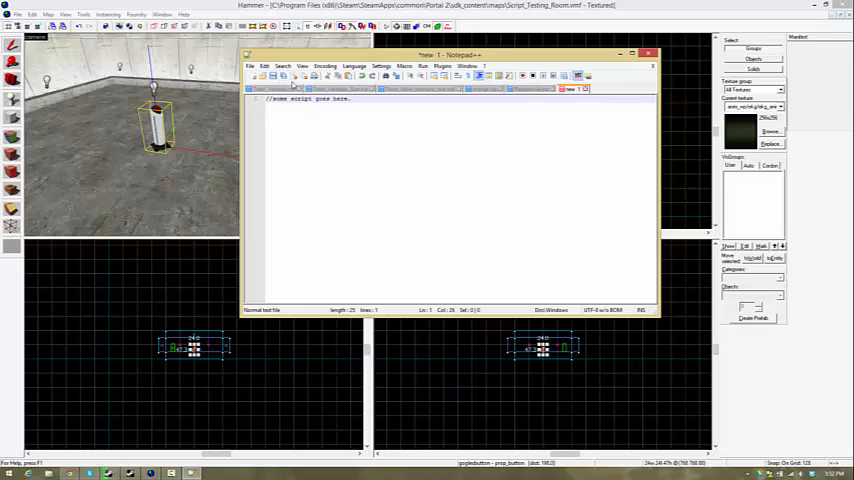
left_click(284, 78)
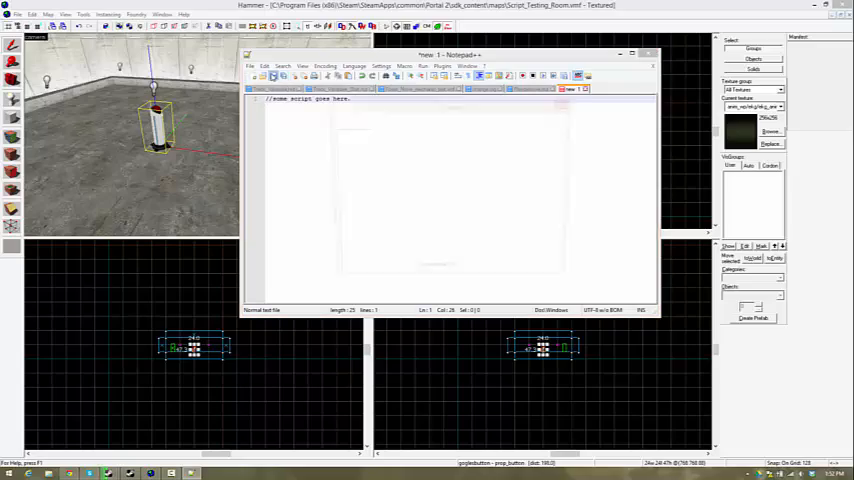
left_click(517, 274)
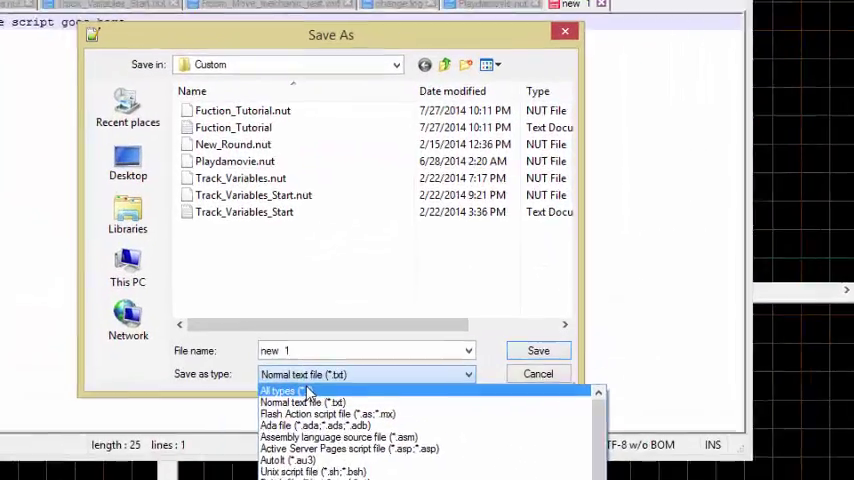
left_click(440, 281)
left_click(292, 373)
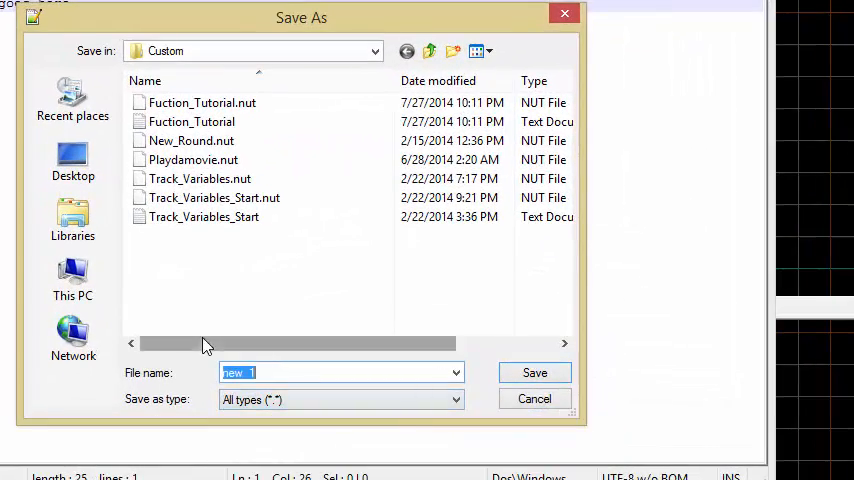
type("Script_test_function.nut")
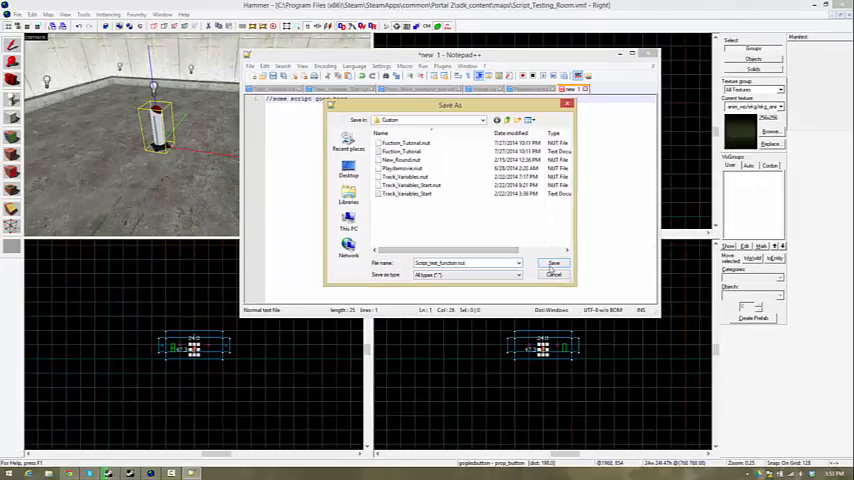
Save the script, open the button's script list in Hammer, then start File > Open in Notepad++.
left_click(553, 263)
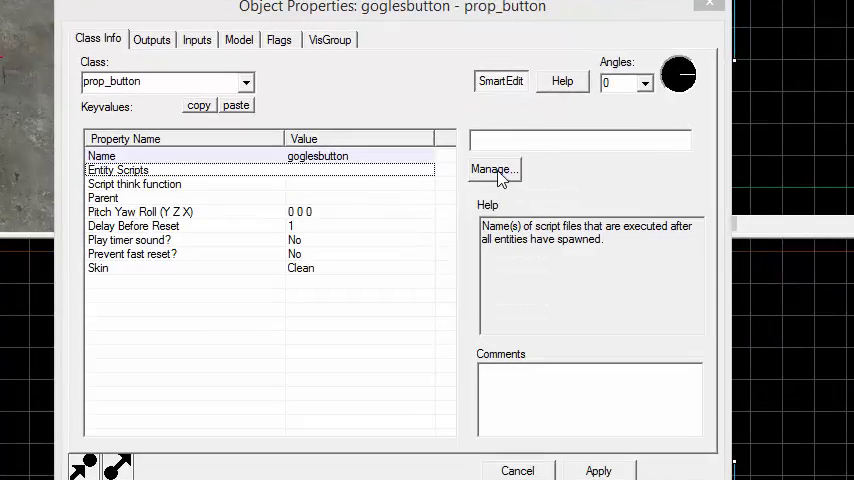
left_click(497, 170)
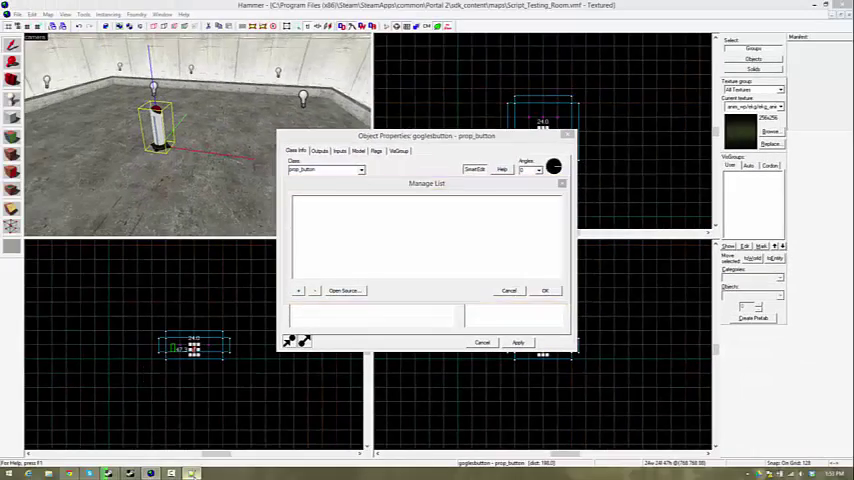
key("alt+Tab")
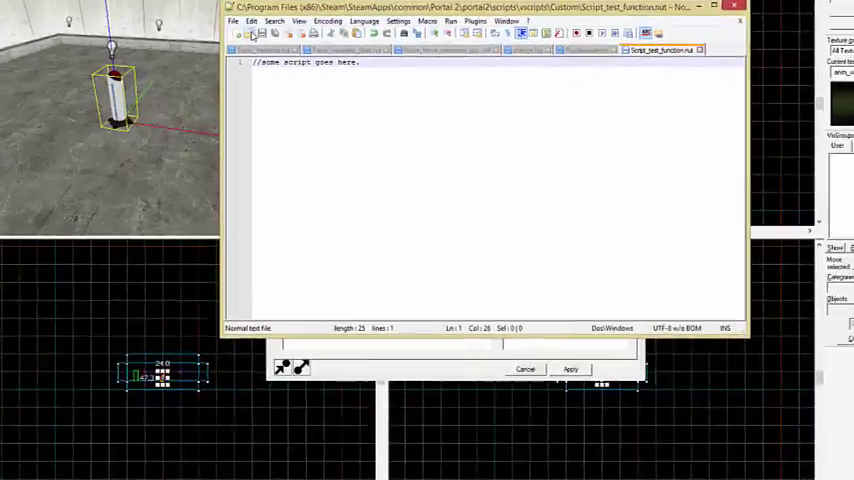
left_click(262, 76)
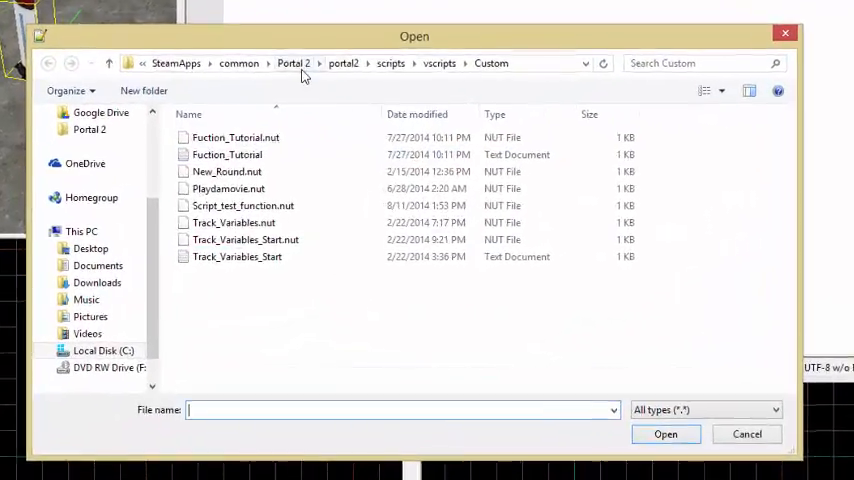
Browse Portal 2 > portal2 > scripts > vscripts > Custom in the file-open browser.
left_click(293, 62)
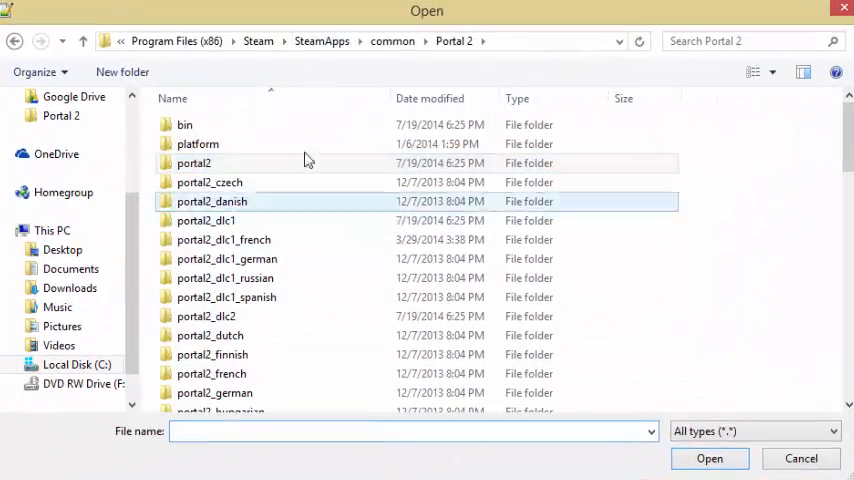
double_click(194, 163)
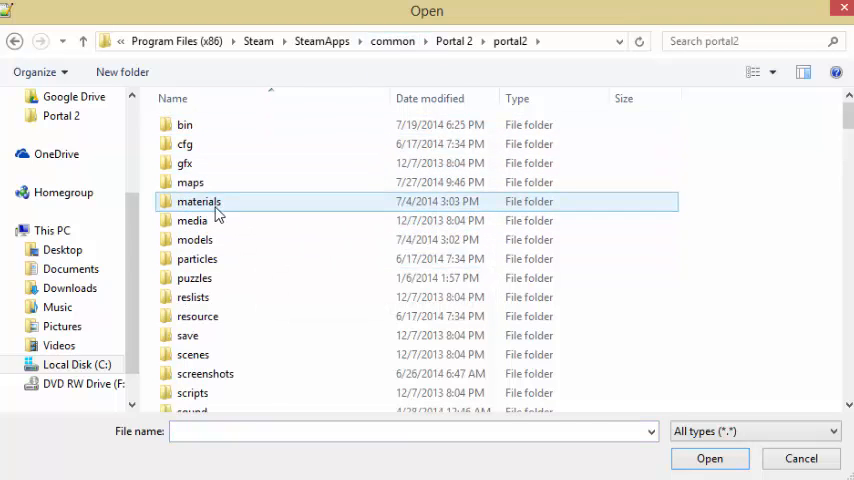
scroll(218, 215, "down", 3)
scroll(218, 250, "up", 1)
double_click(193, 272)
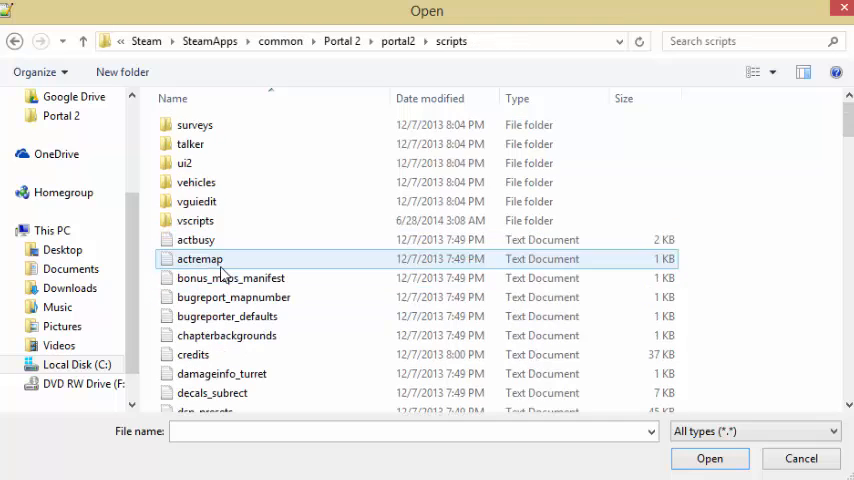
double_click(194, 220)
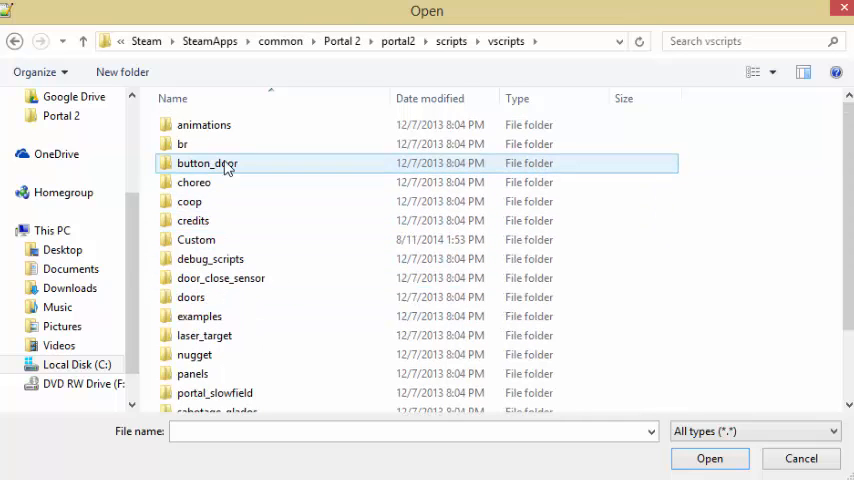
scroll(227, 200, "down", 3)
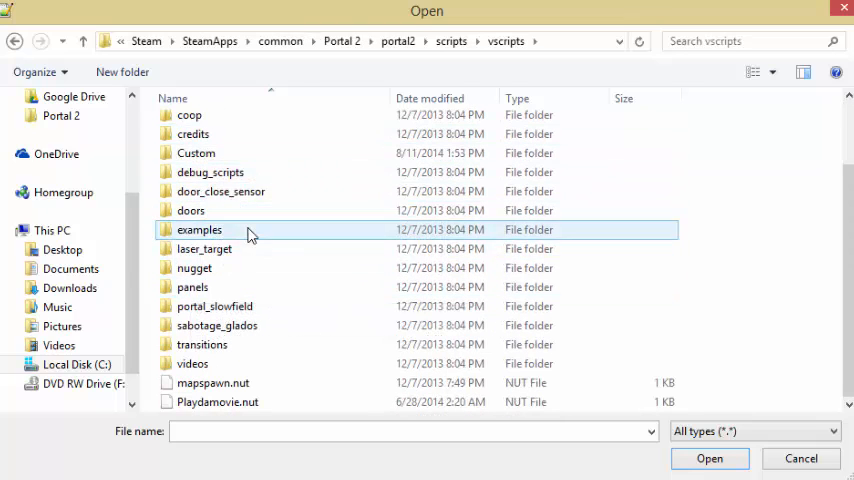
double_click(237, 161)
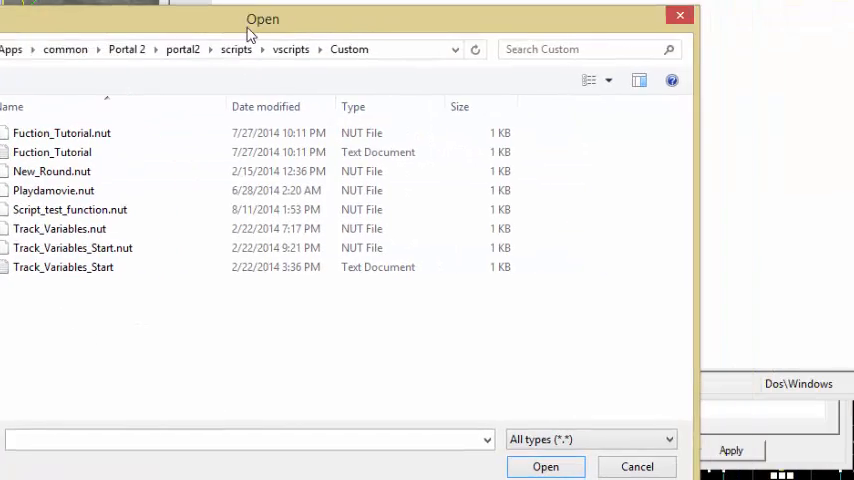
left_click_drag(413, 25, 180, 5)
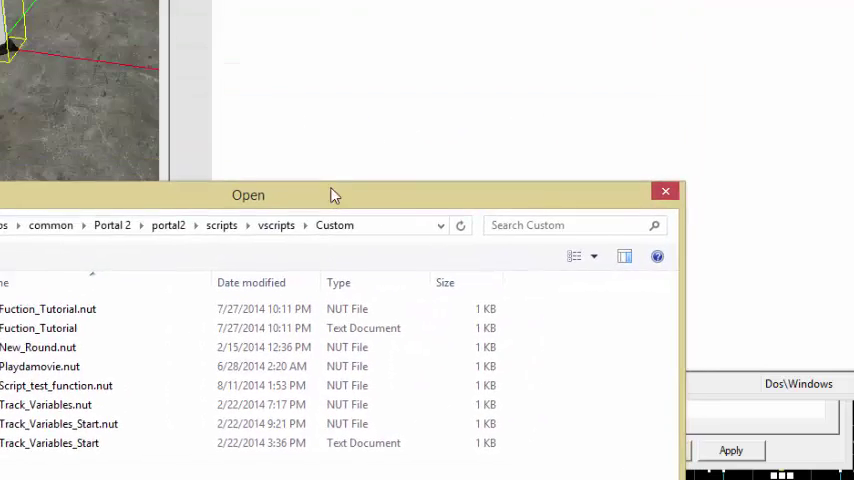
left_click_drag(332, 194, 295, 137)
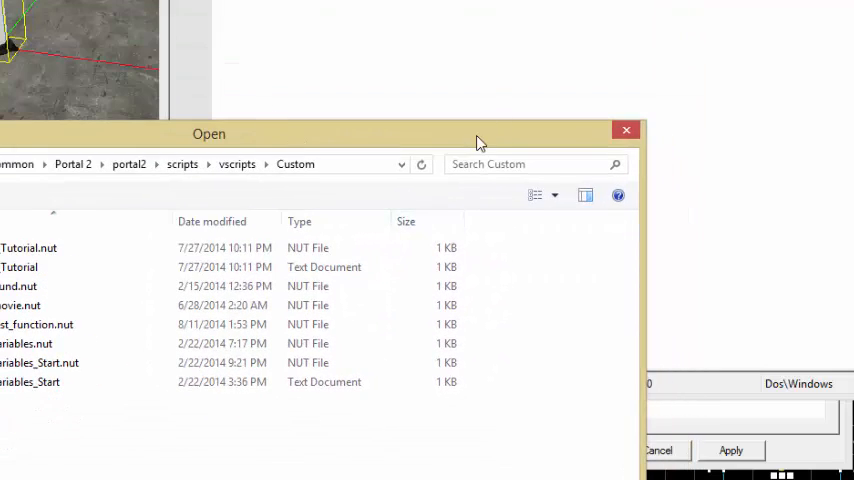
left_click_drag(480, 134, 432, 195)
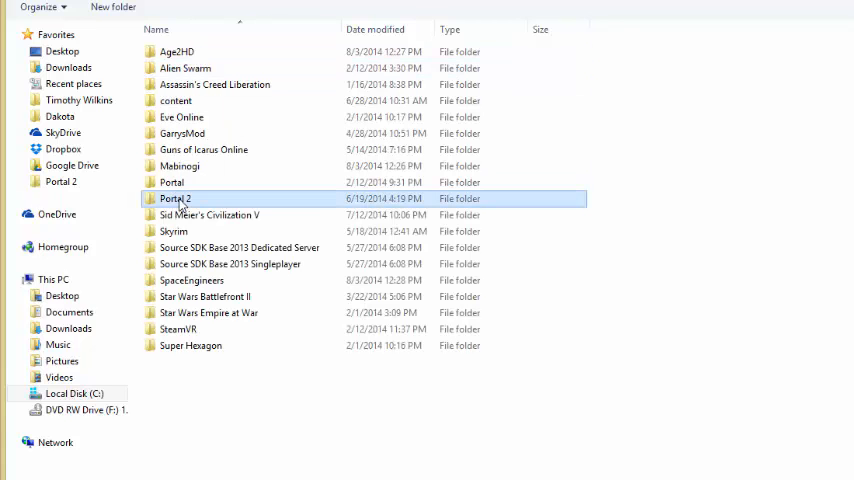
Browse portal2/scripts/vscripts/Custom, pick script_test_function.nut and confirm the script list.
double_click(172, 198)
double_click(191, 87)
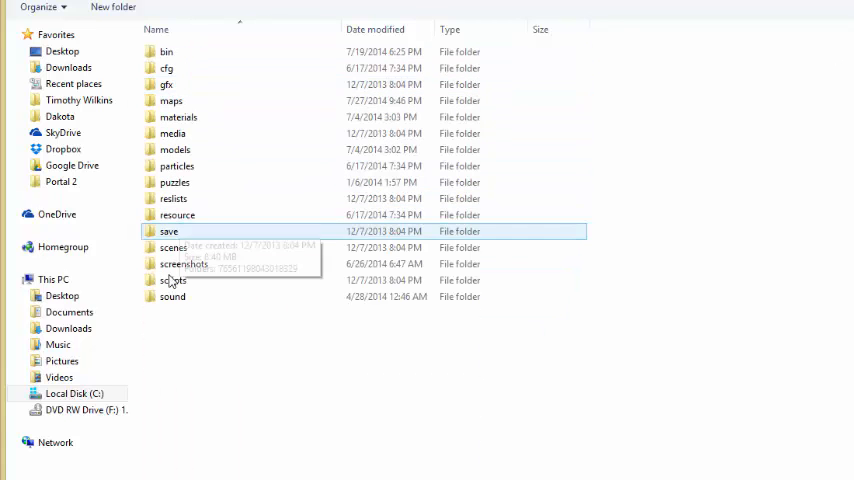
scroll(160, 280, "down", 5)
double_click(175, 133)
double_click(176, 149)
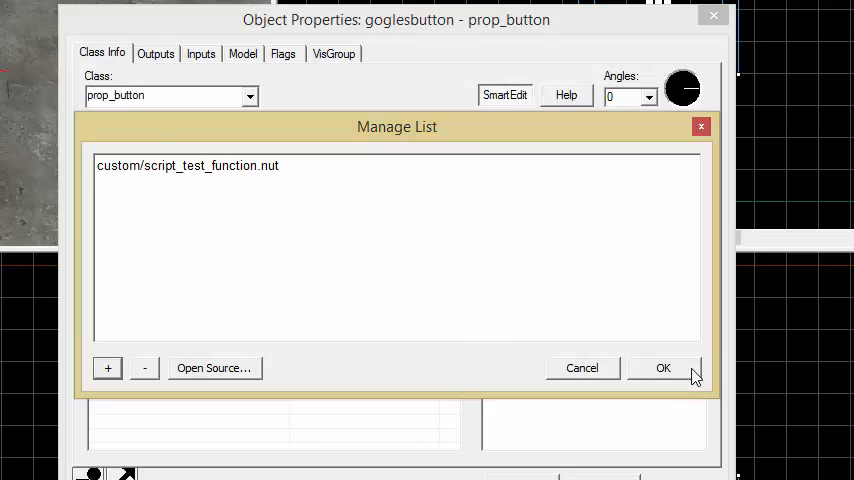
left_click(663, 368)
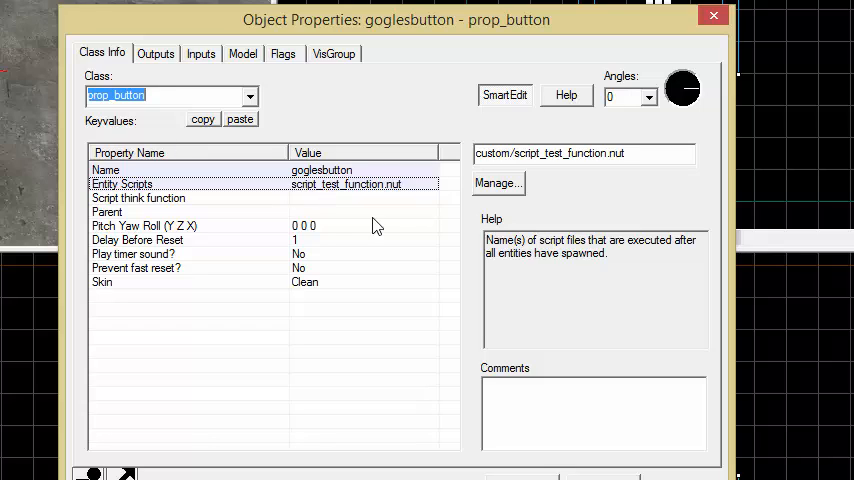
left_click(740, 44)
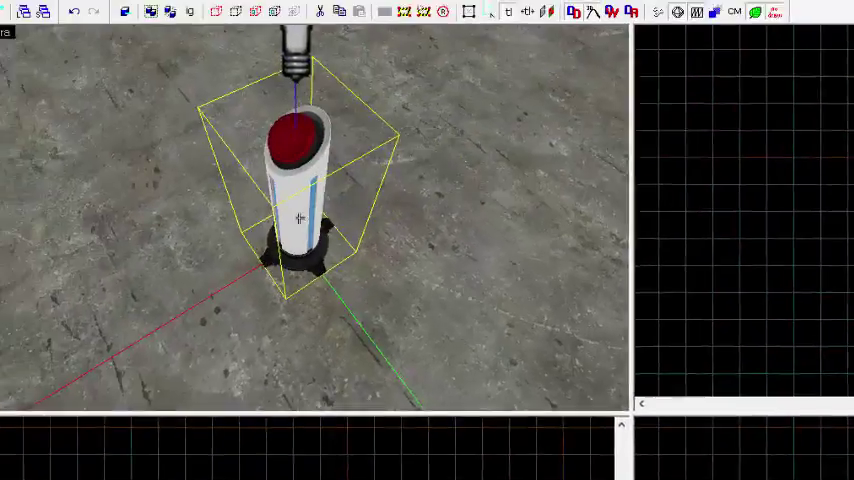
left_click_drag(299, 218, 363, 247)
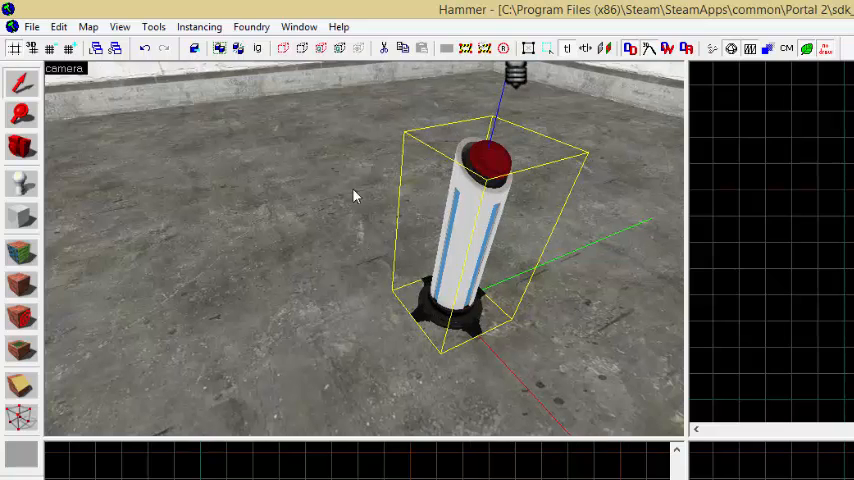
double_click(498, 210)
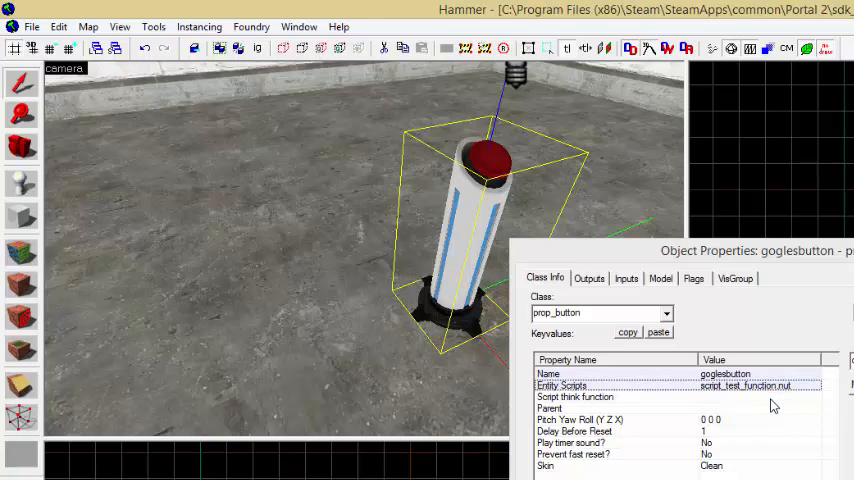
mouse_move(600, 250)
left_mouse_down()
mouse_move(818, 268)
mouse_move(758, 244)
left_mouse_up()
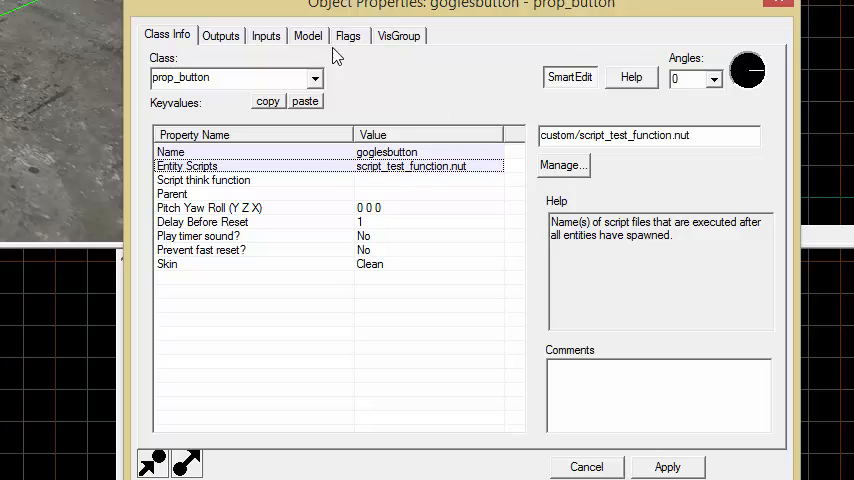
left_click(563, 165)
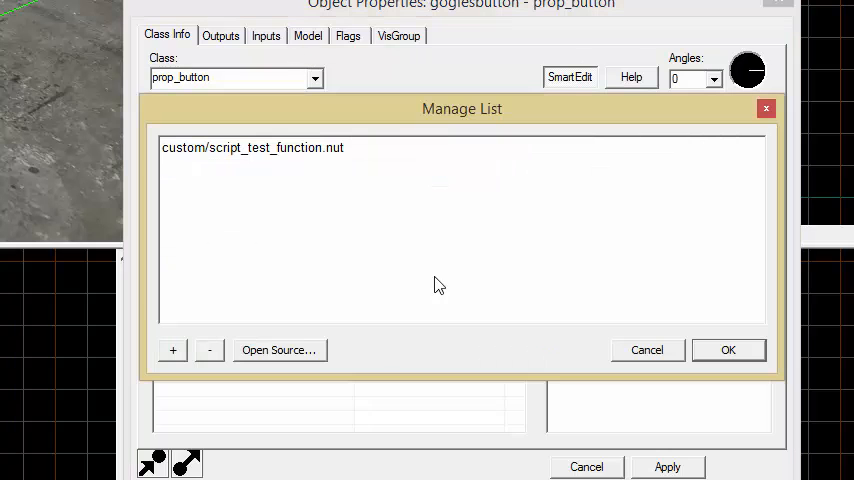
left_click(300, 148)
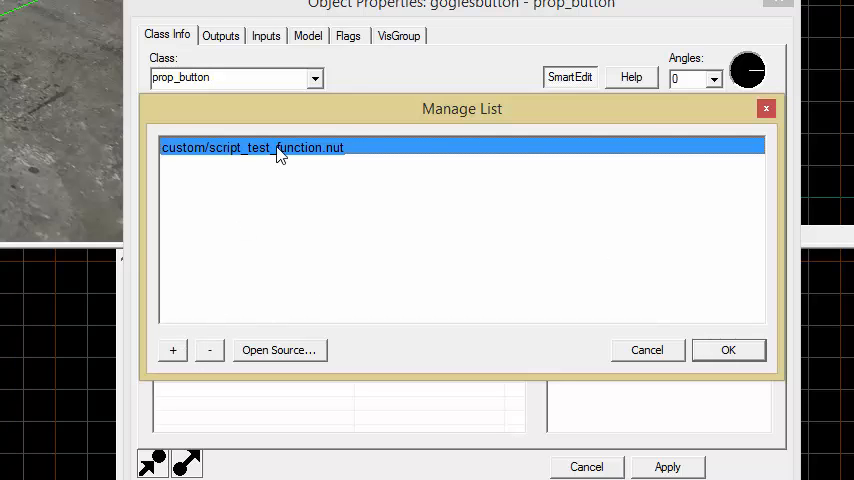
left_click(730, 350)
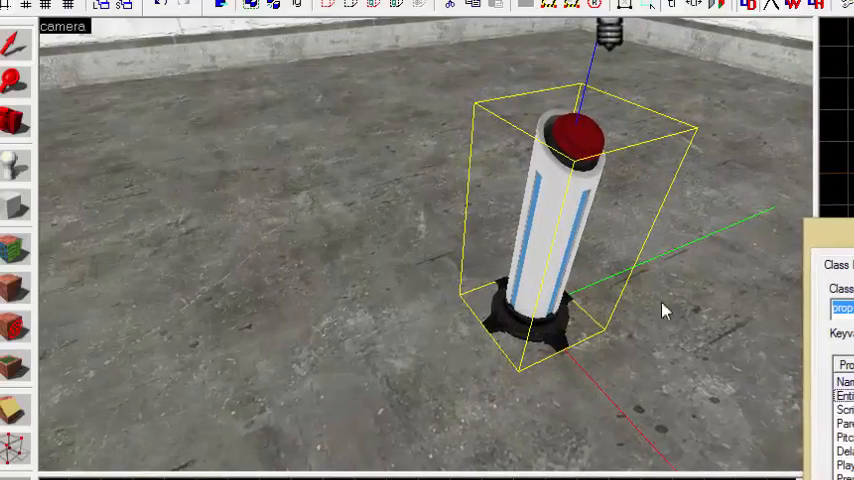
key("z")
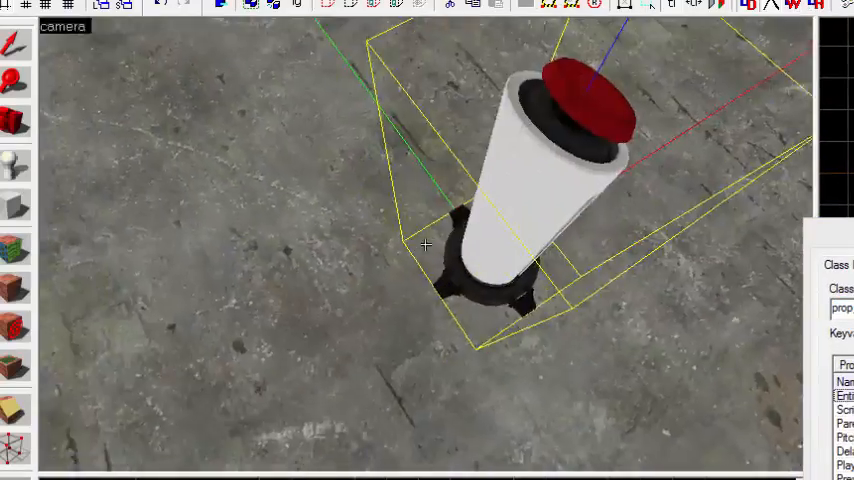
Delete the existing OnPressed output on the Outputs tab and add a new empty one.
key("s")
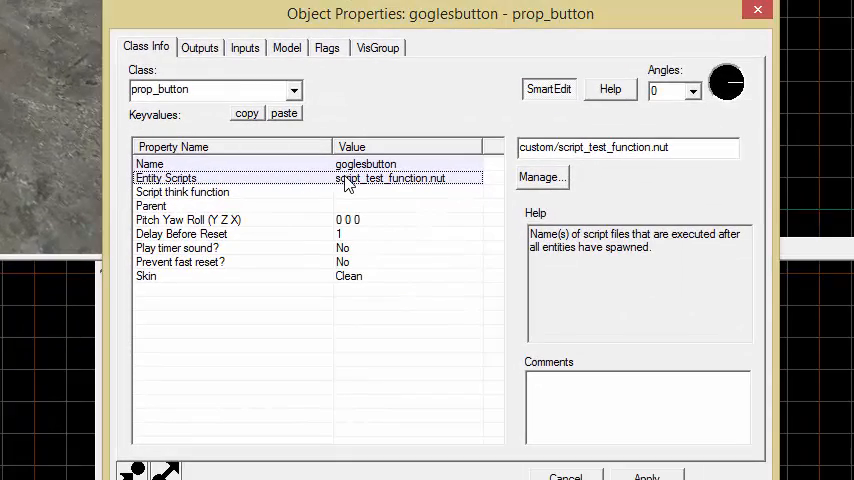
left_click(199, 47)
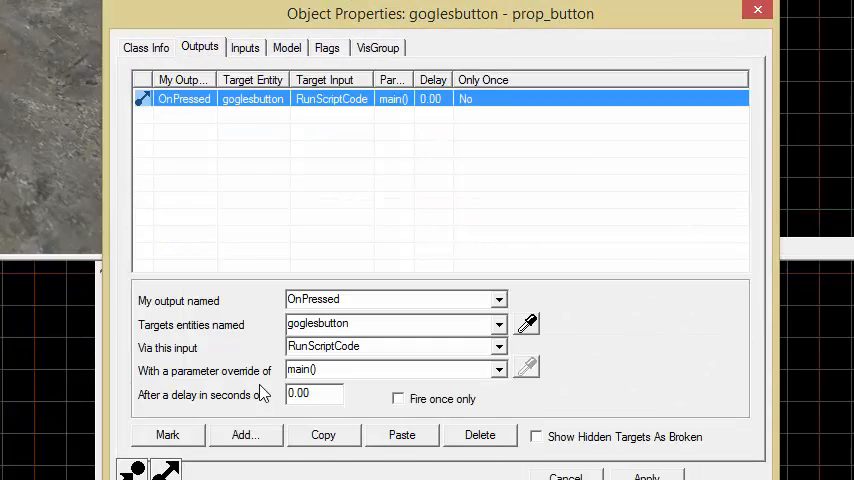
left_click(480, 436)
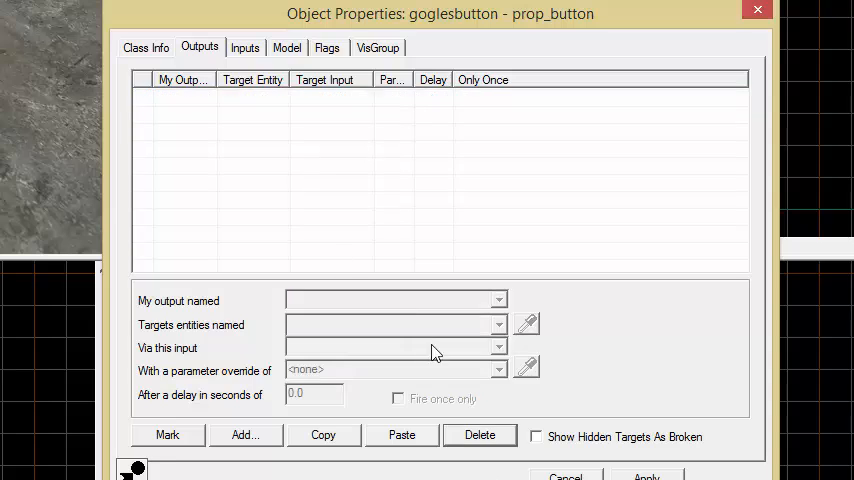
left_click(245, 435)
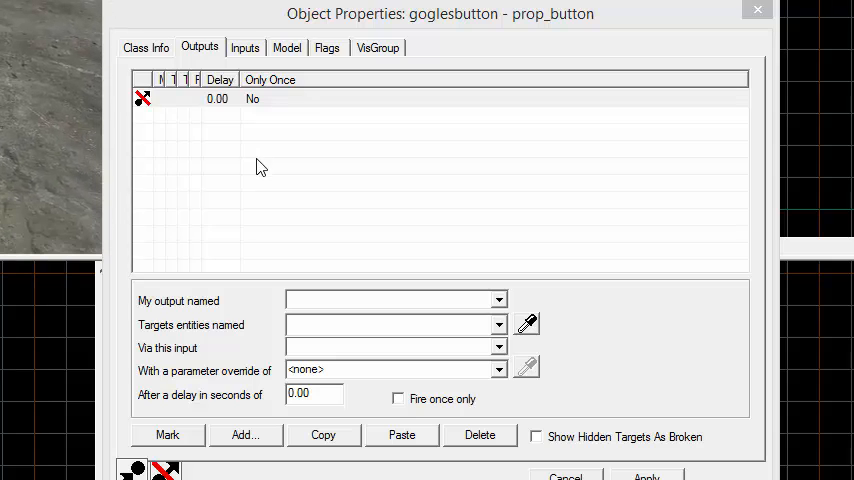
Select the new output row and bring up the 'My output named' event choices.
left_click(215, 98)
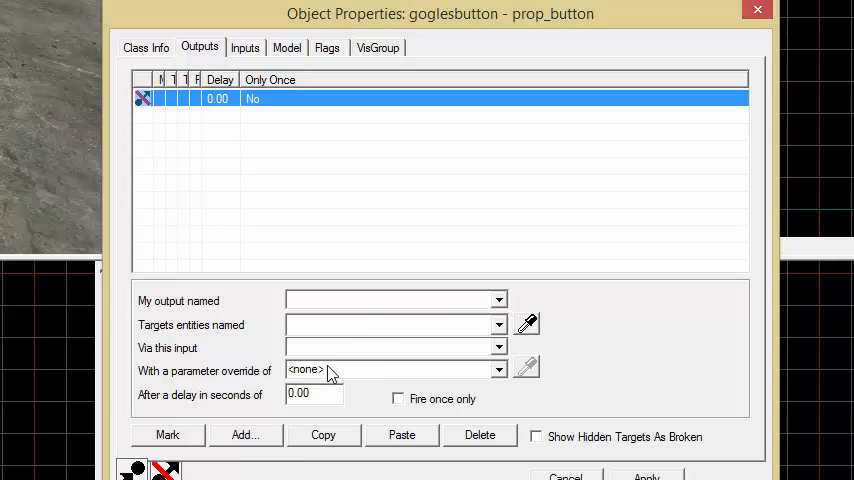
left_click(410, 300)
left_click(499, 300)
Name the output OnPressed, target goglesbutton via RunScriptCode, and start the parameter override.
left_click(418, 331)
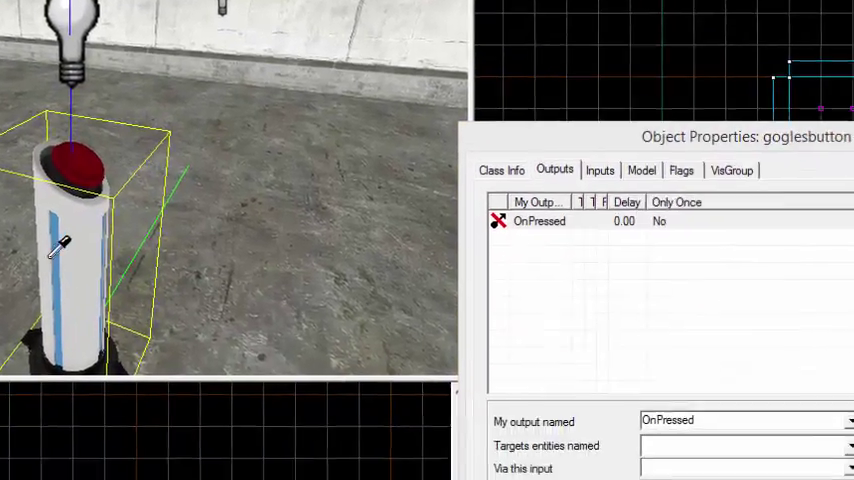
type("goglesbutton")
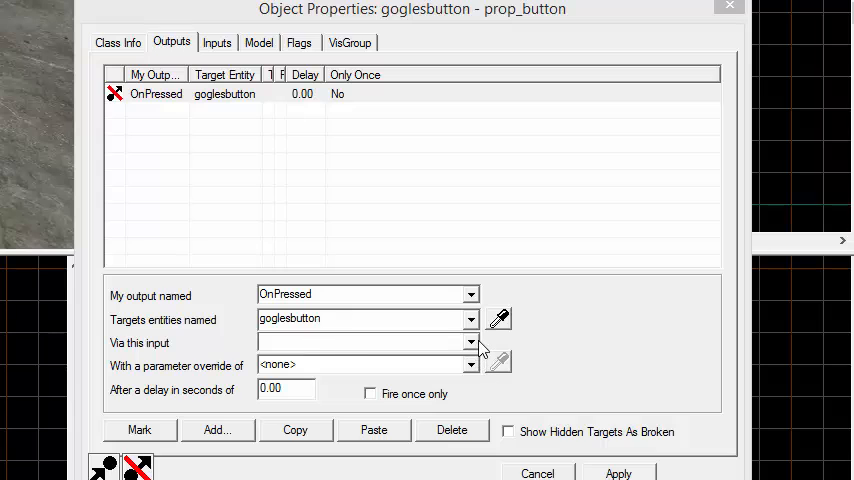
left_click(471, 343)
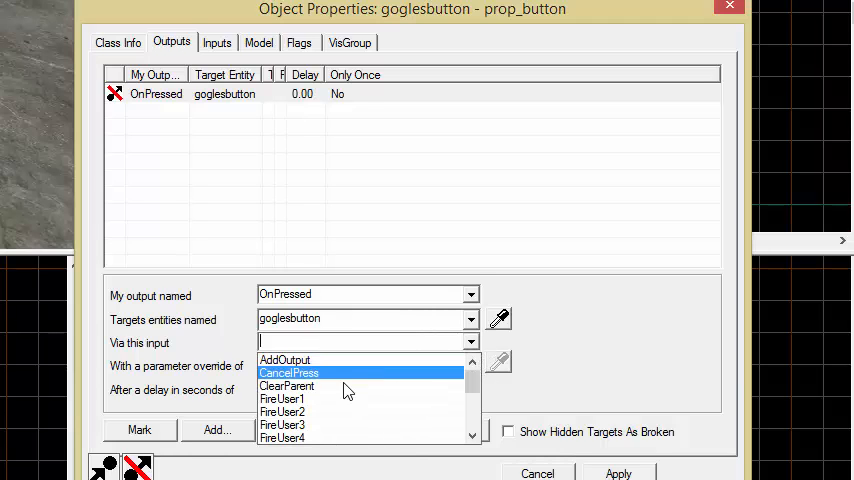
scroll(377, 405, "down", 4)
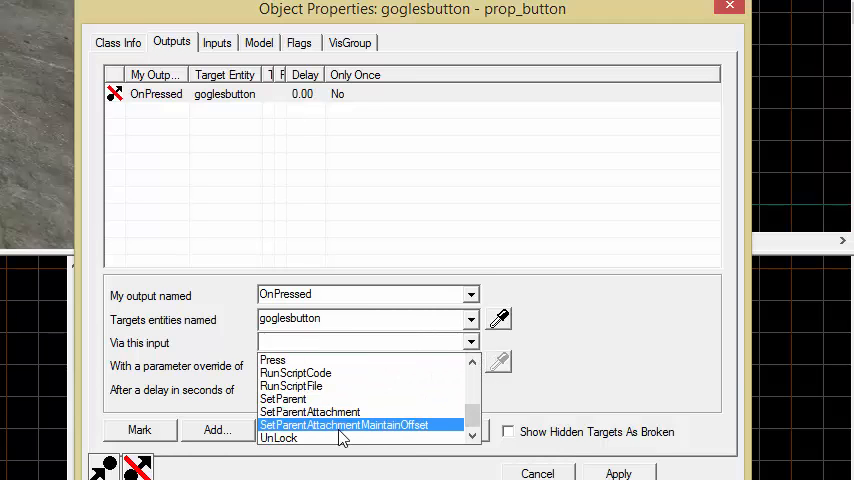
scroll(363, 388, "up", 3)
scroll(363, 388, "down", 3)
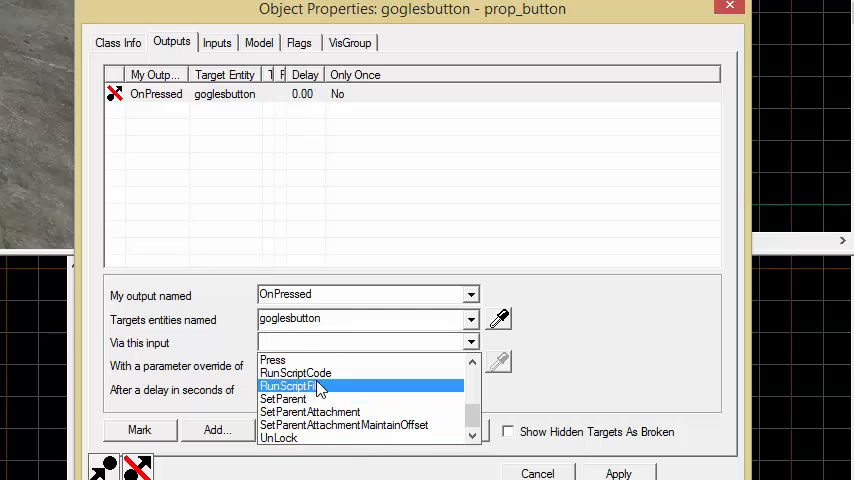
left_click(295, 373)
left_click(327, 366)
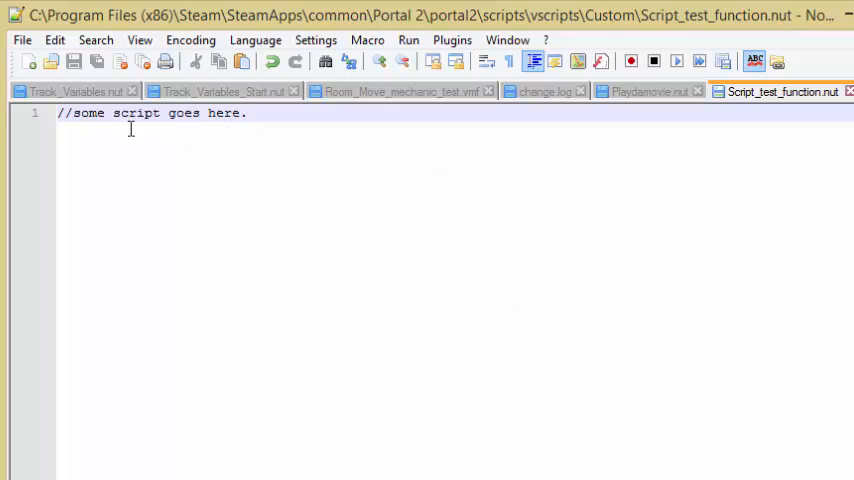
left_click_drag(260, 112, 40, 112)
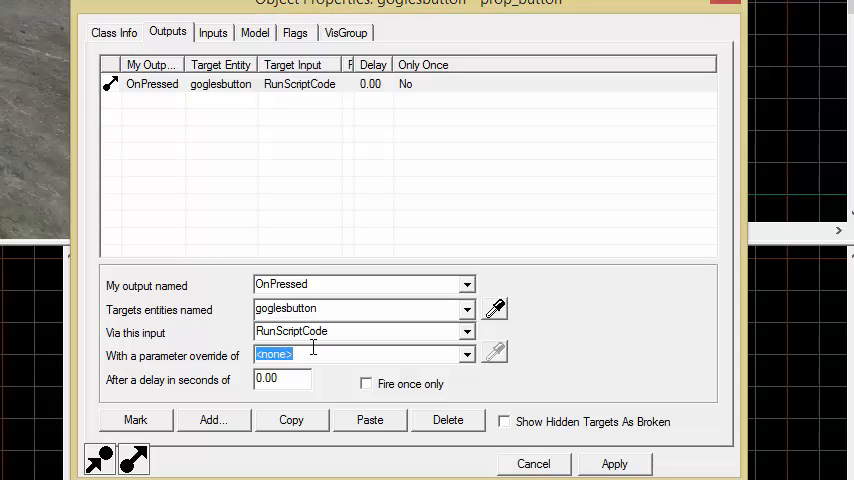
type("pri")
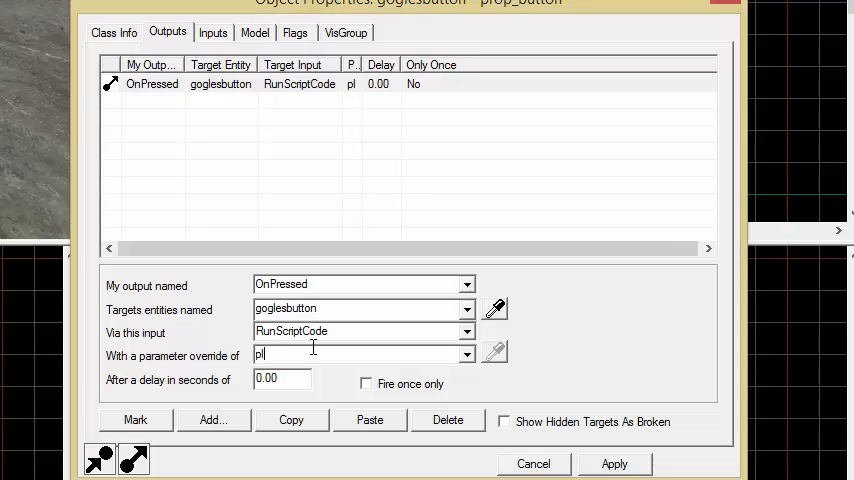
type("ntl")
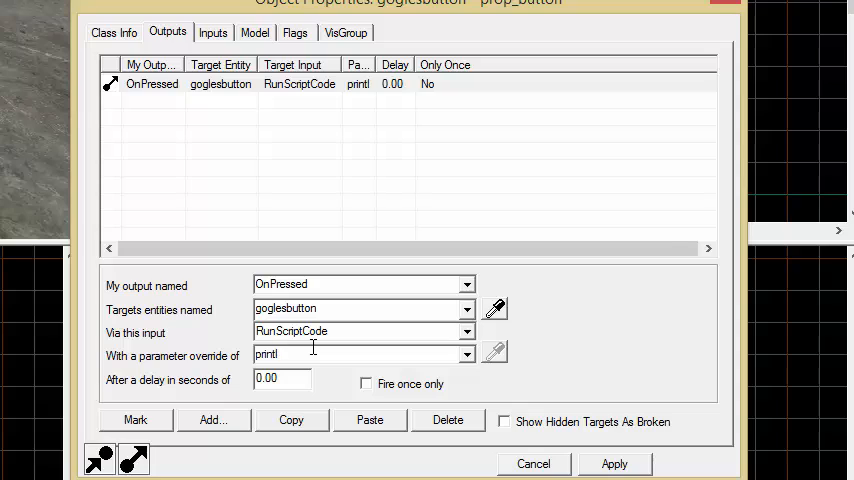
type("()")
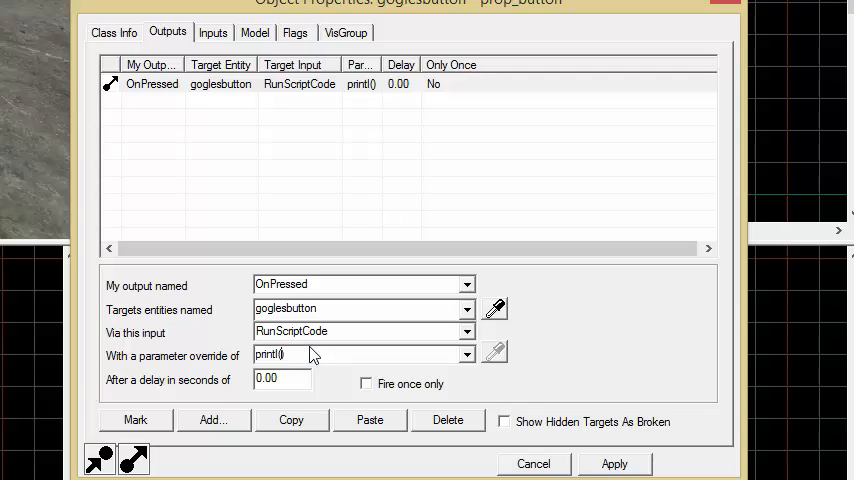
type("\"\"")
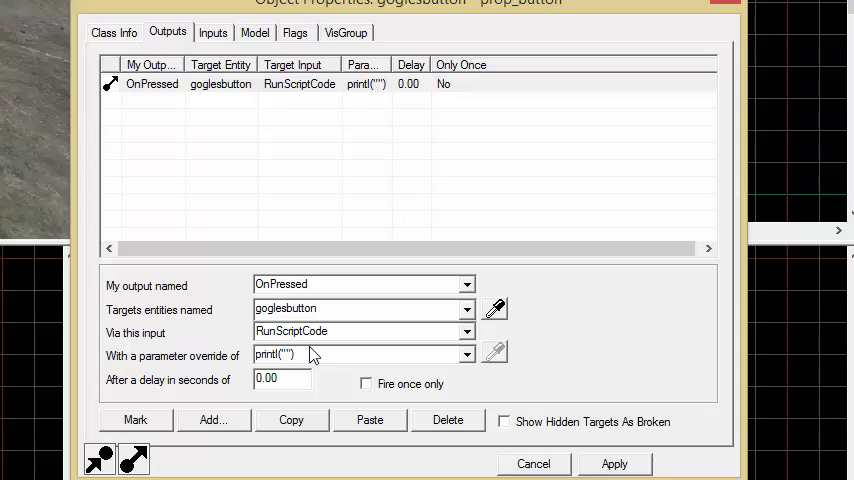
type("HEY YOU S")
Correct the parameter text to read printl("HEY YOU LISTEN").
key("BackSpace")
type("LISTEN")
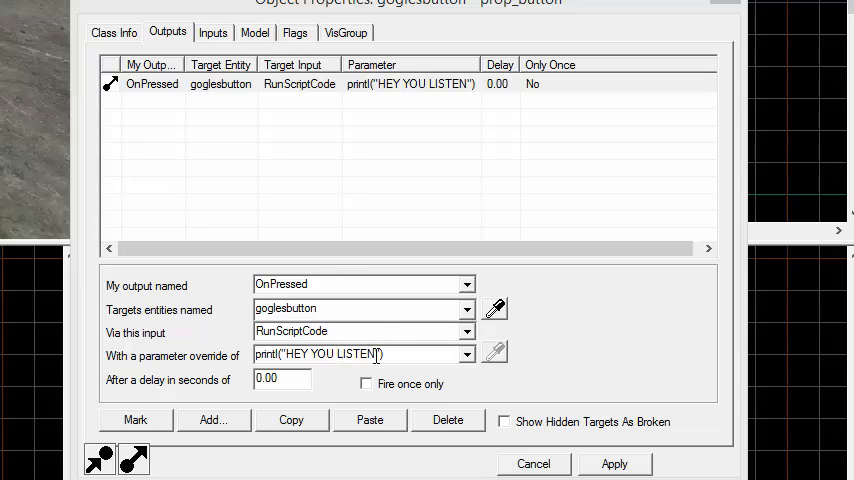
left_click(290, 354)
mouse_move(286, 354)
left_mouse_down()
mouse_move(319, 365)
mouse_move(374, 362)
left_mouse_up()
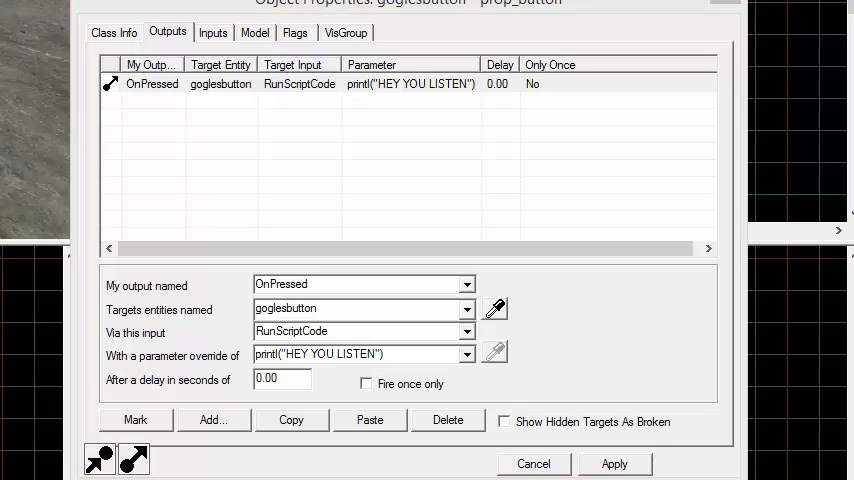
left_click_drag(290, 357, 372, 357)
left_click(392, 358)
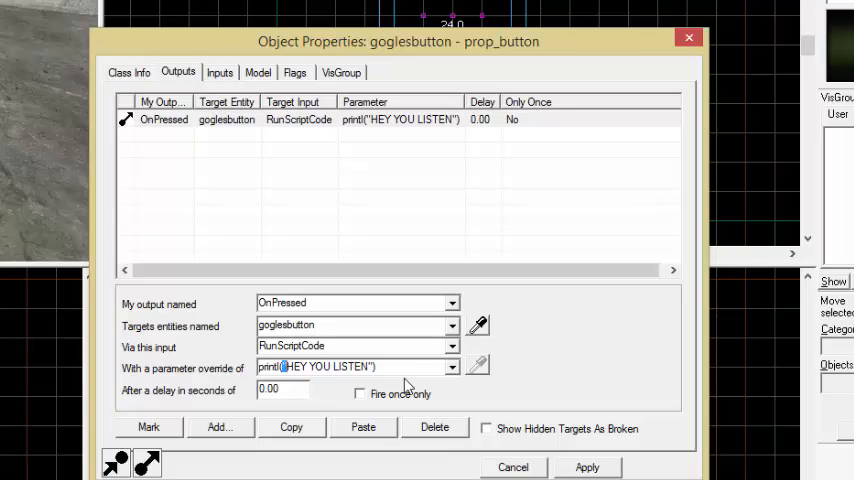
Close the button's properties, set Notepad++ aside and load Script_Testing_Room.vmf from sdk_content\maps.
left_click_drag(384, 367, 250, 368)
left_click(60, 120)
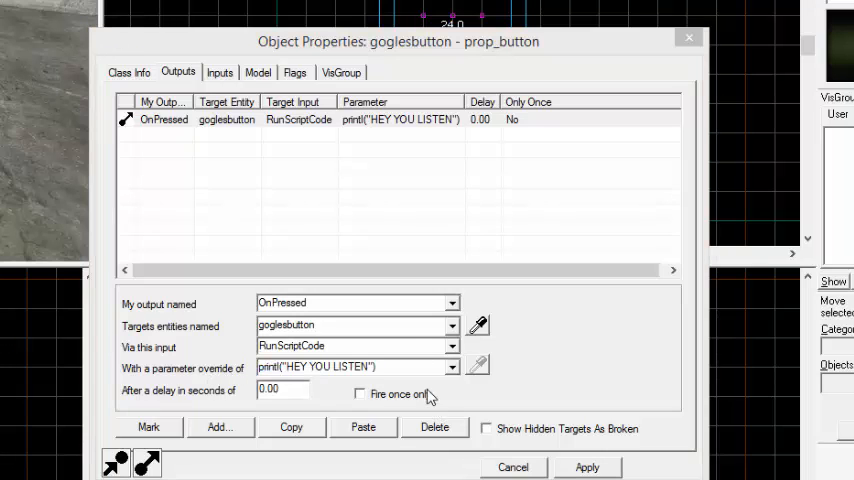
left_click(689, 39)
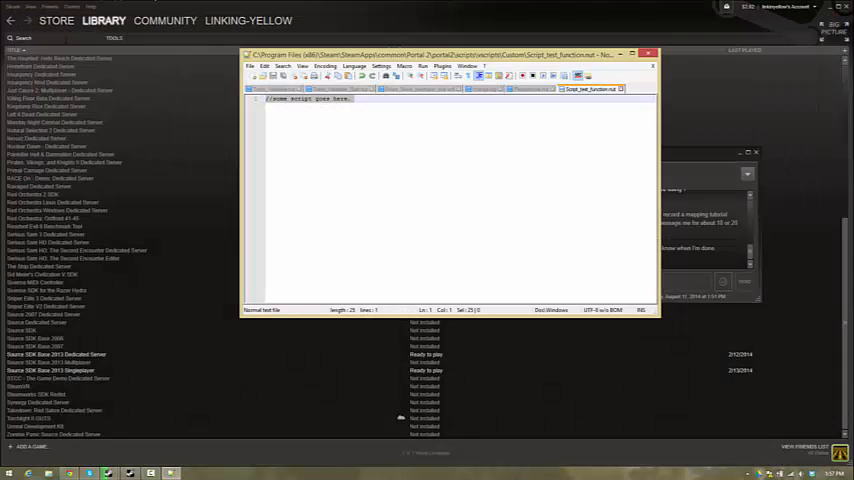
left_click(100, 20)
scroll(35, 50, "up", 10)
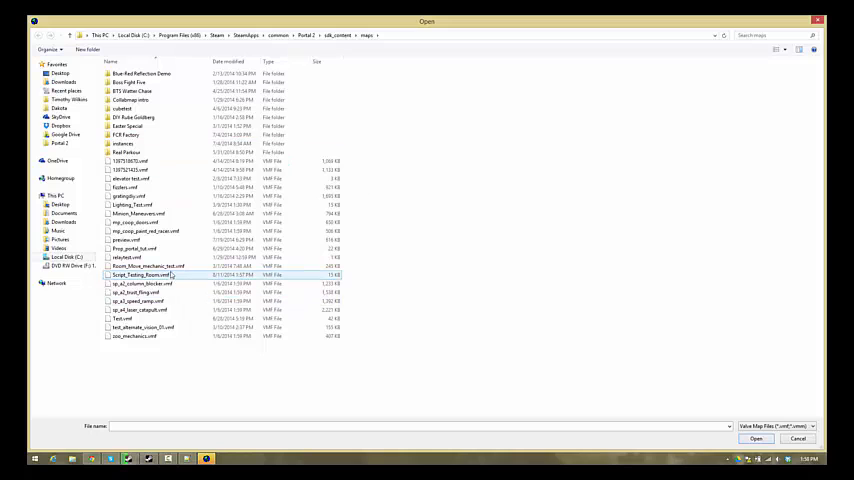
double_click(140, 274)
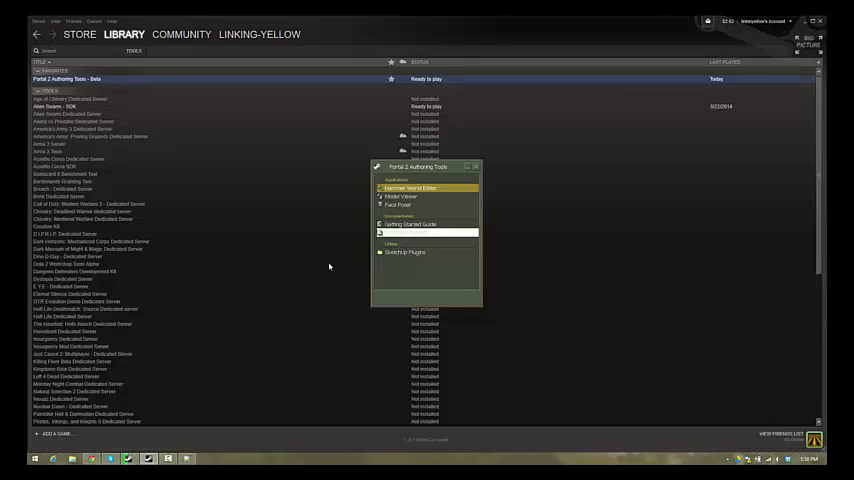
Back in Notepad++, start opening a file and navigate up to the Portal 2 game folder.
left_click(188, 458)
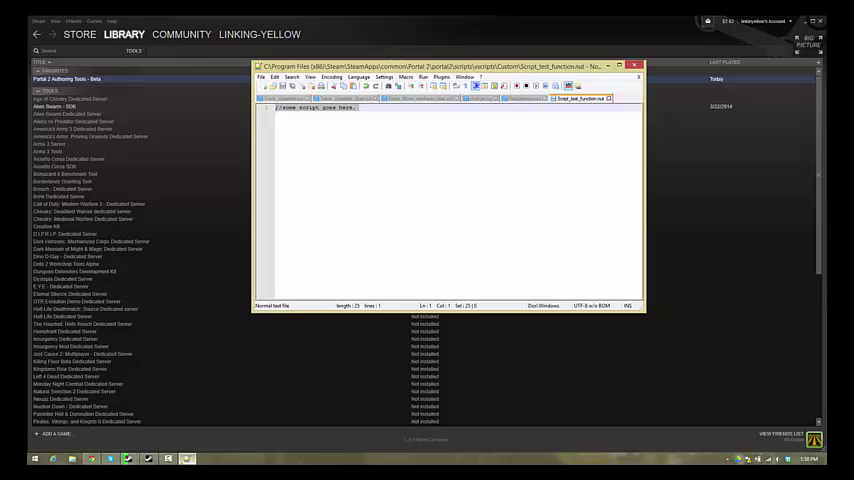
left_click(272, 86)
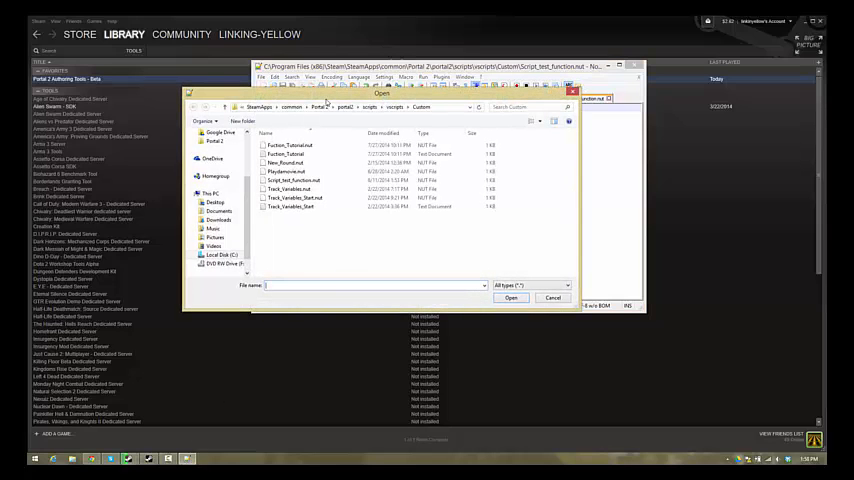
left_click_drag(326, 95, 480, 48)
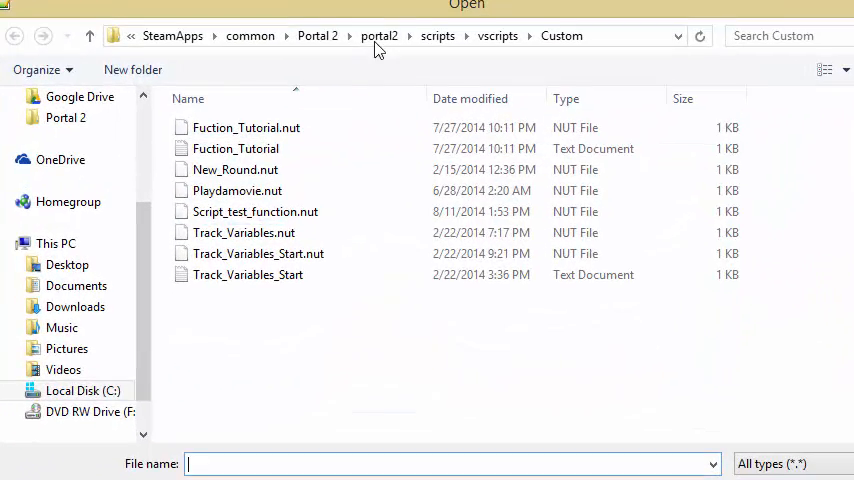
left_click(317, 36)
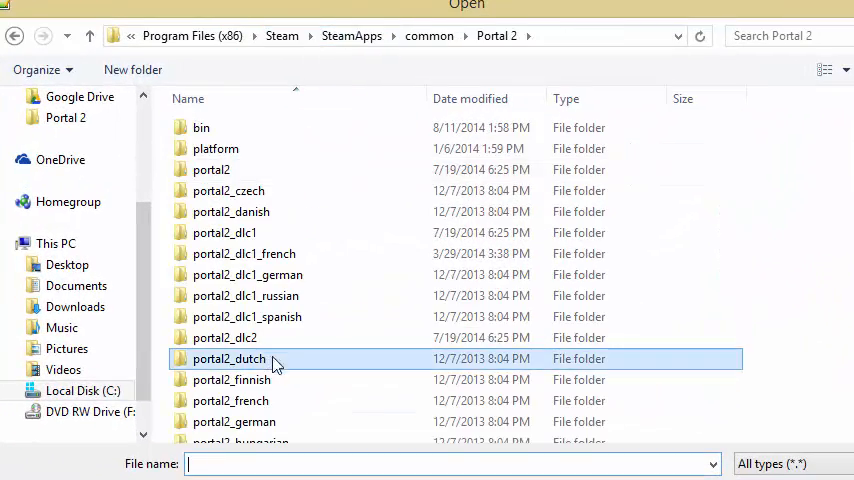
scroll(276, 364, "down", 5)
Go into sdk_content > maps and select the compiled script_testing_room.bsp file.
left_click(225, 138)
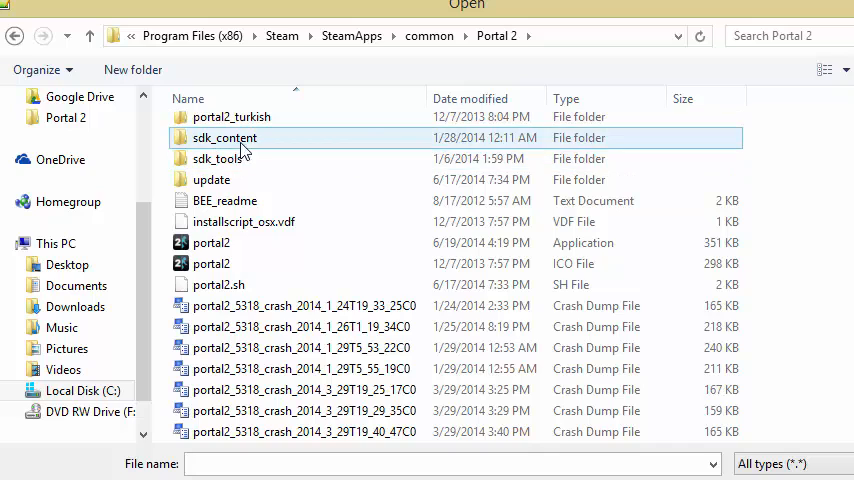
double_click(225, 138)
double_click(205, 127)
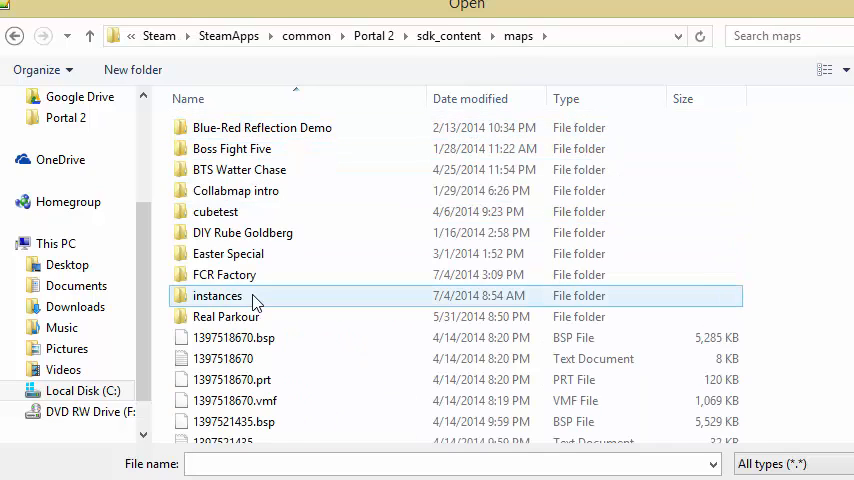
scroll(255, 300, "down", 5)
scroll(255, 300, "down", 3)
left_click(255, 258)
scroll(255, 258, "down", 3)
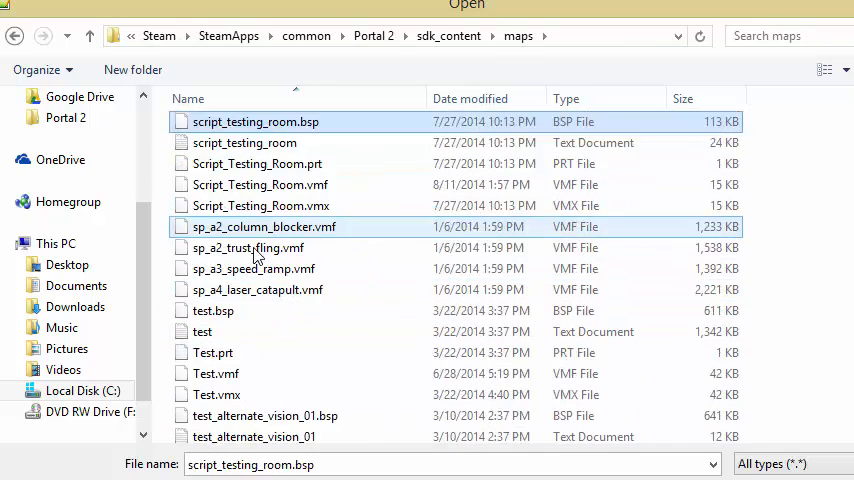
Open script_testing_room.bsp as text and search it for 'hey you listen'.
double_click(255, 121)
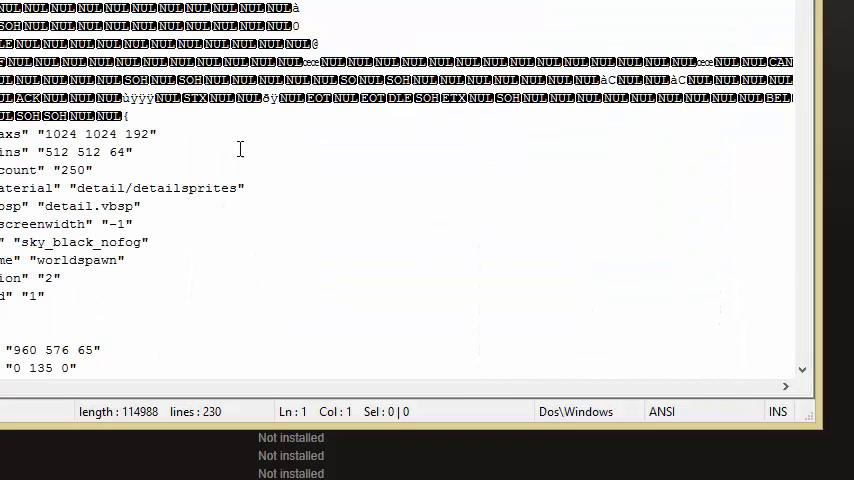
left_click(160, 260)
key("ctrl+f")
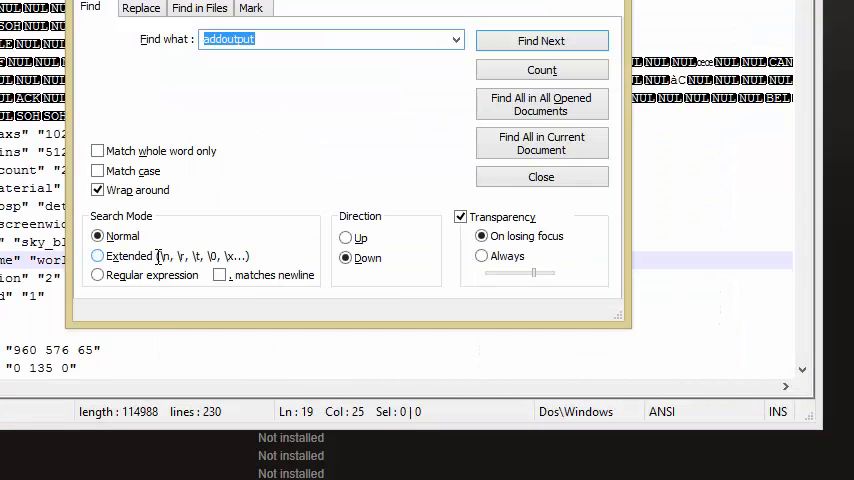
type("yo")
key("BackSpace")
key("BackSpace")
type("hey you listen")
key("Return")
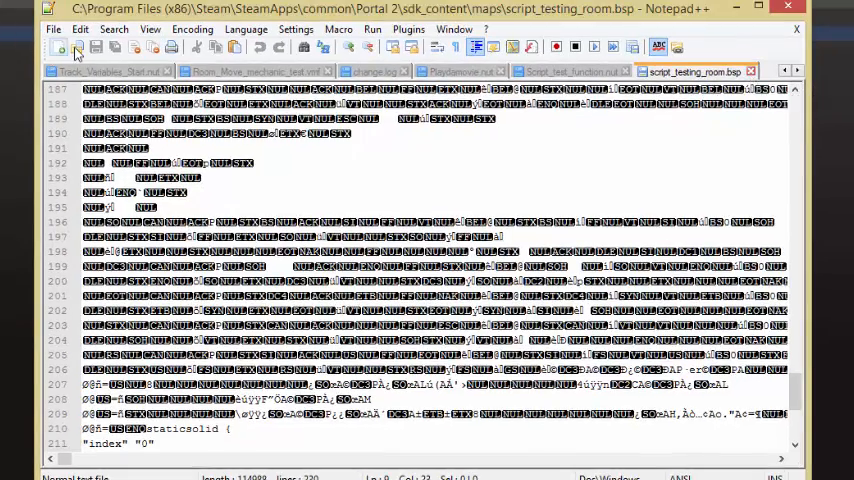
Start opening another file and select Script_Testing_Room.vmf in the maps folder.
key("ctrl+o")
left_click(390, 453)
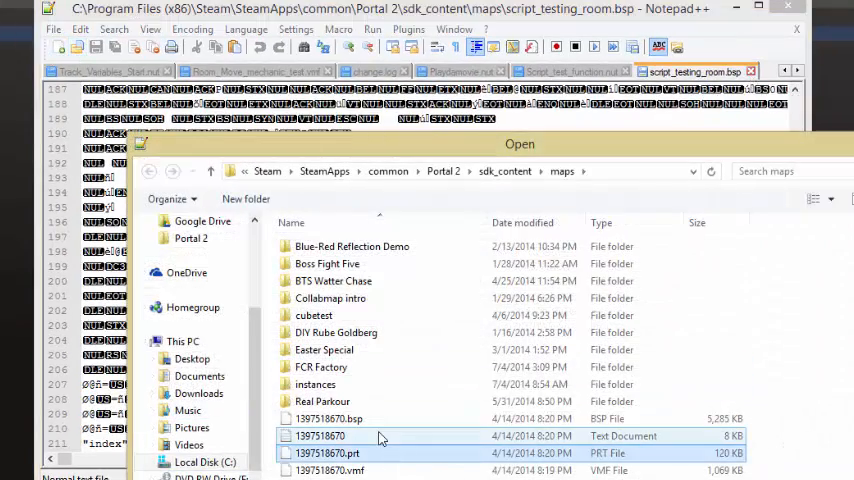
type("t")
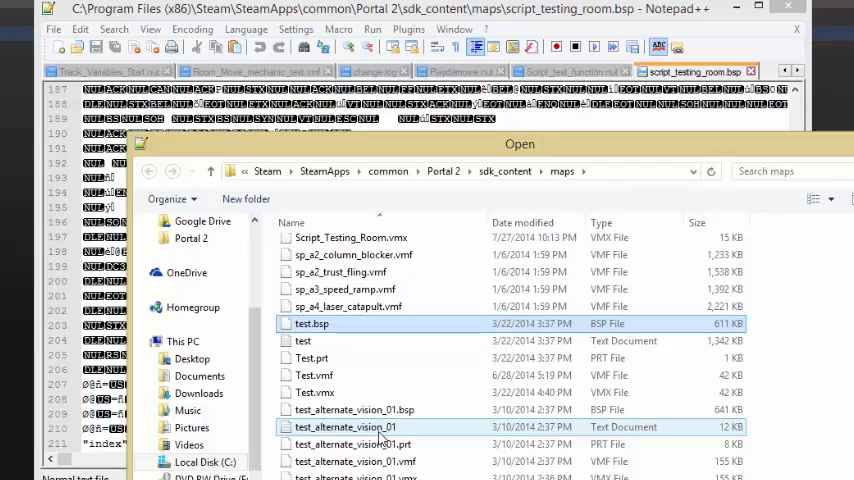
scroll(383, 400, "up", 1)
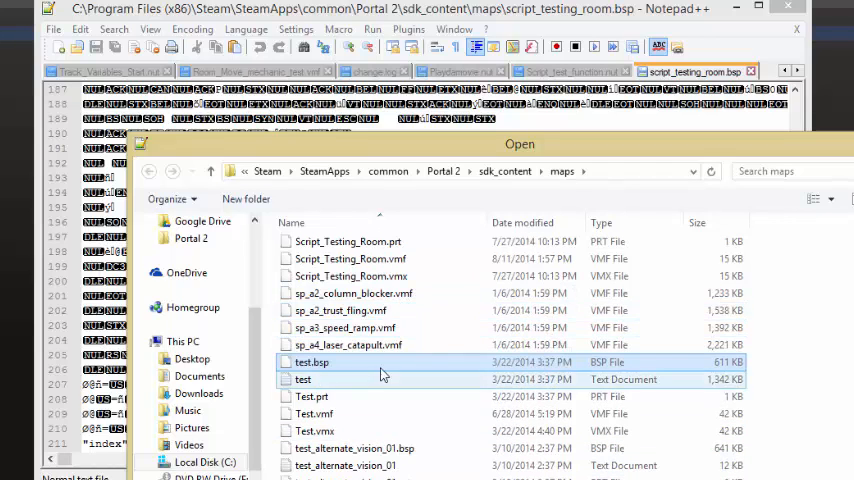
left_click(356, 262)
scroll(360, 270, "up", 1)
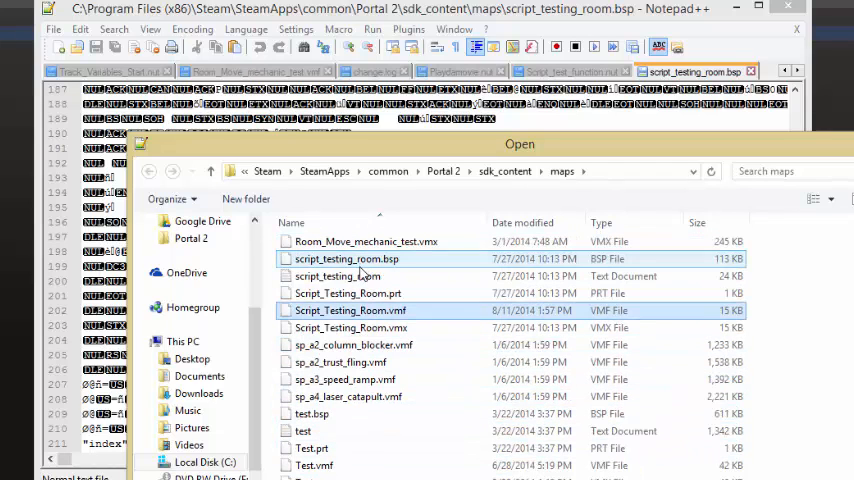
Open Script_Testing_Room.vmf in a new tab, close the bsp, and find 'hey you listen' on line 730.
double_click(356, 311)
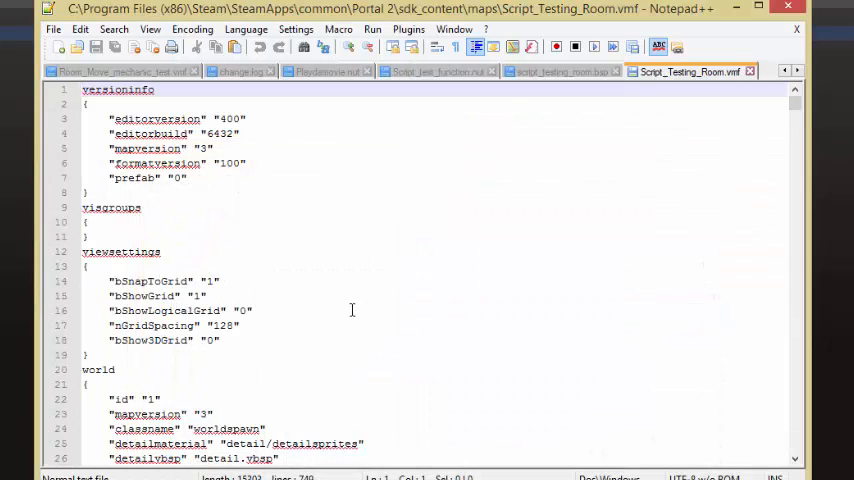
left_click(233, 232)
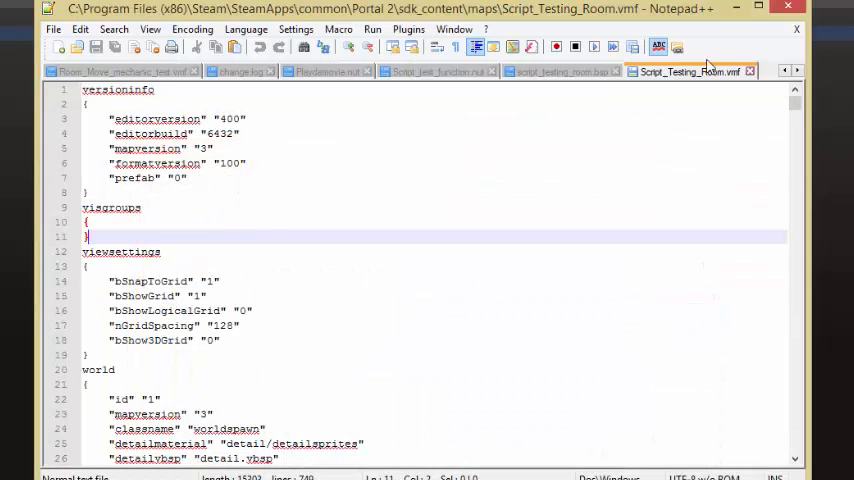
left_click(617, 72)
left_click(345, 210)
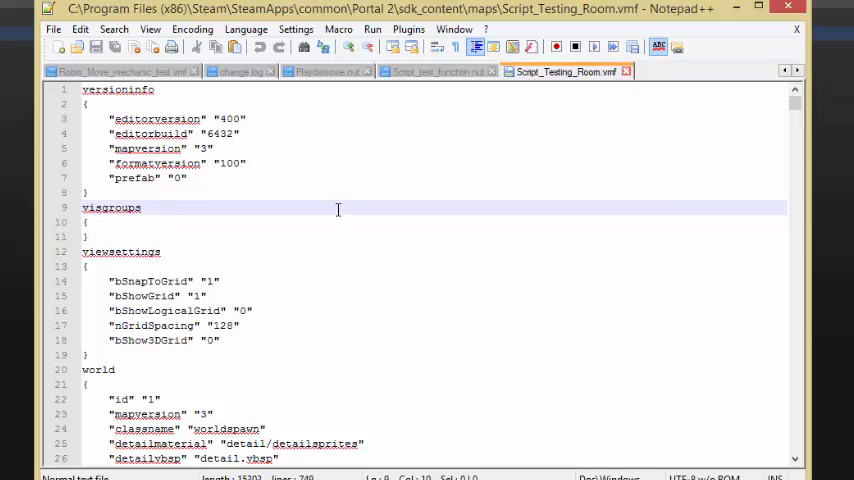
key("ctrl+f")
type("hey you")
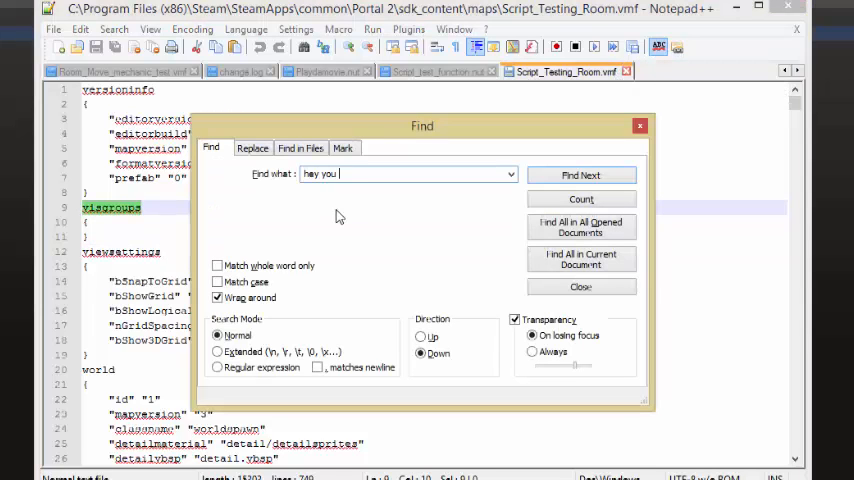
type("listen")
key("Return")
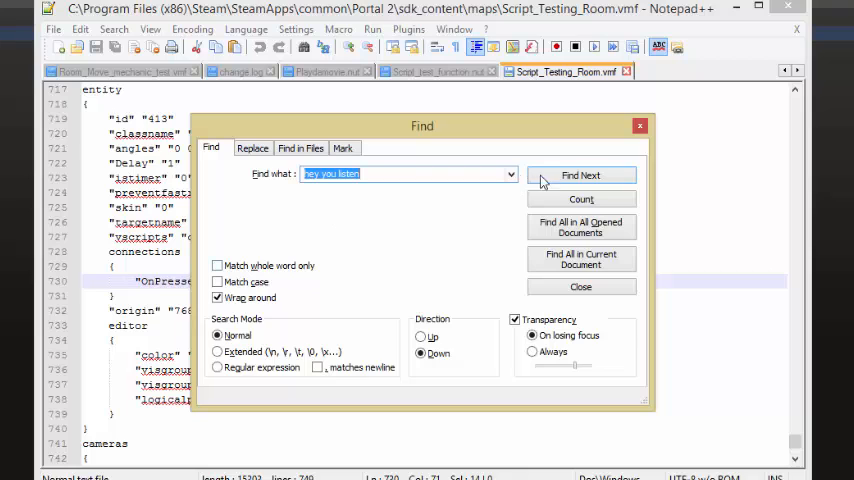
left_click(640, 126)
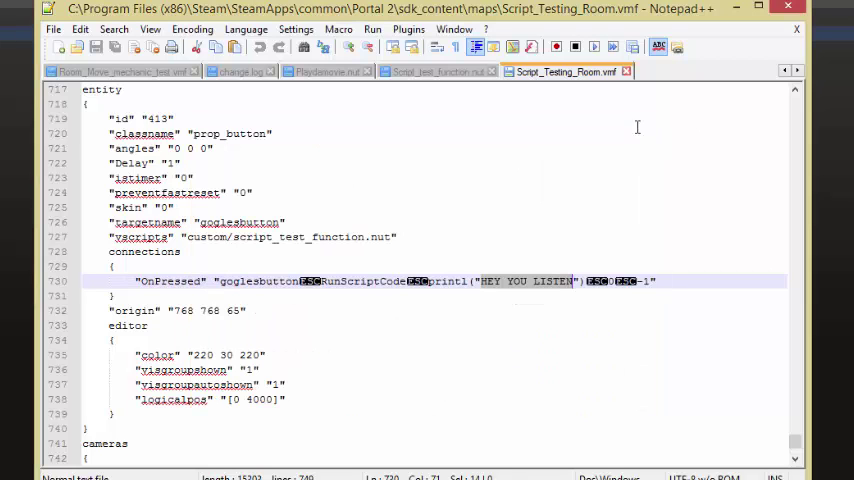
Try deleting the quotes around HEY YOU LISTEN, then undo and return to insert mode.
double_click(490, 281)
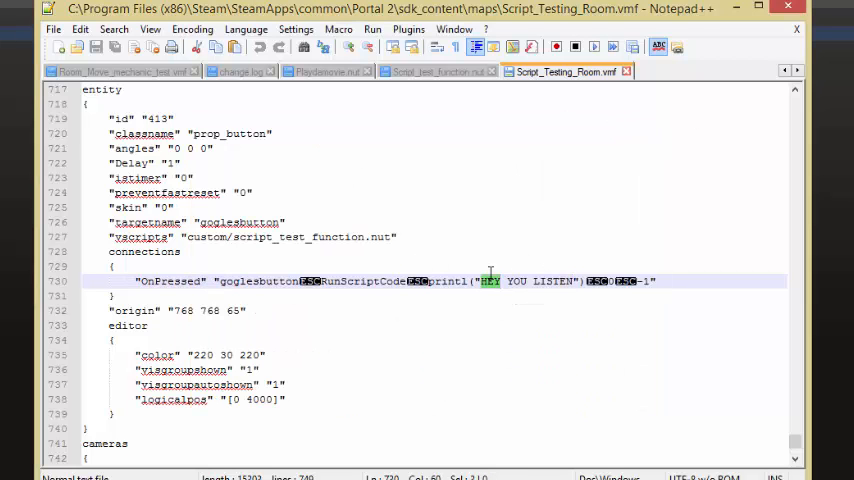
left_click(482, 281)
key("BackSpace")
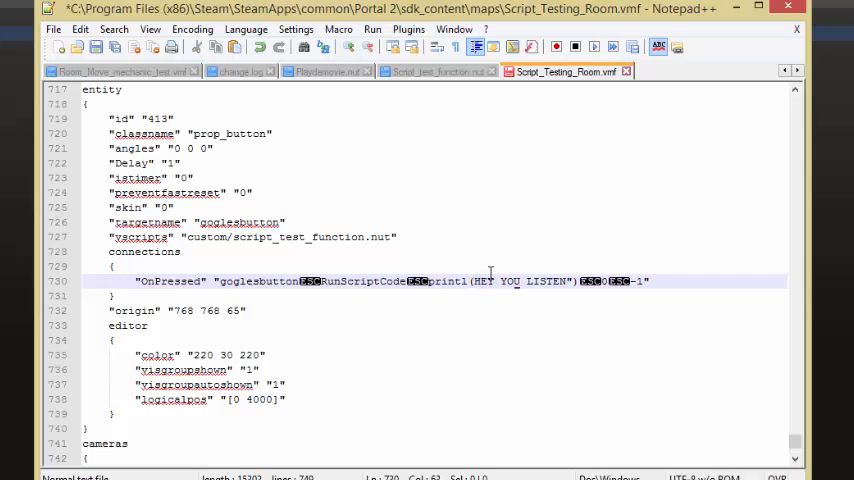
key("Delete")
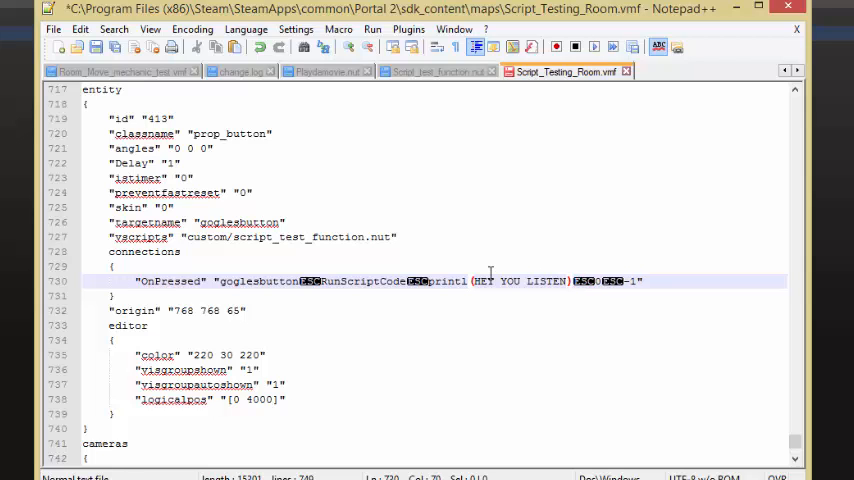
type("\\\"")
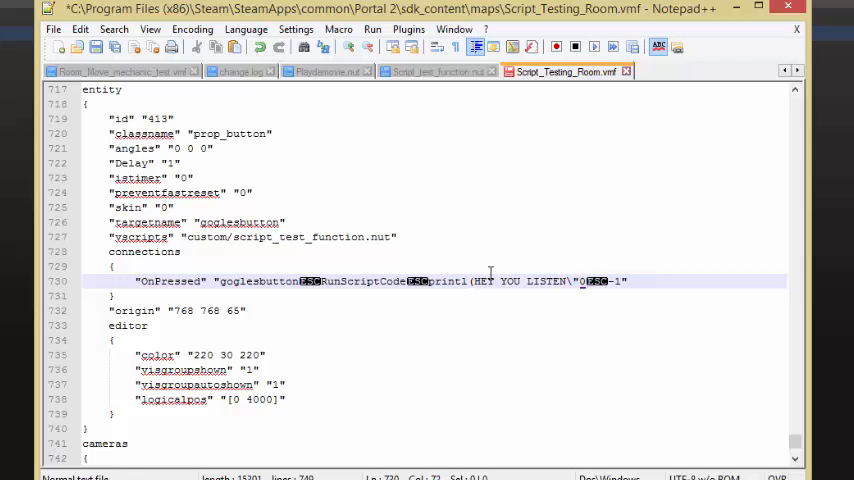
type("ff")
key("ctrl+z")
key("ctrl+z")
key("ctrl+z")
key("ctrl+z")
key("Left")
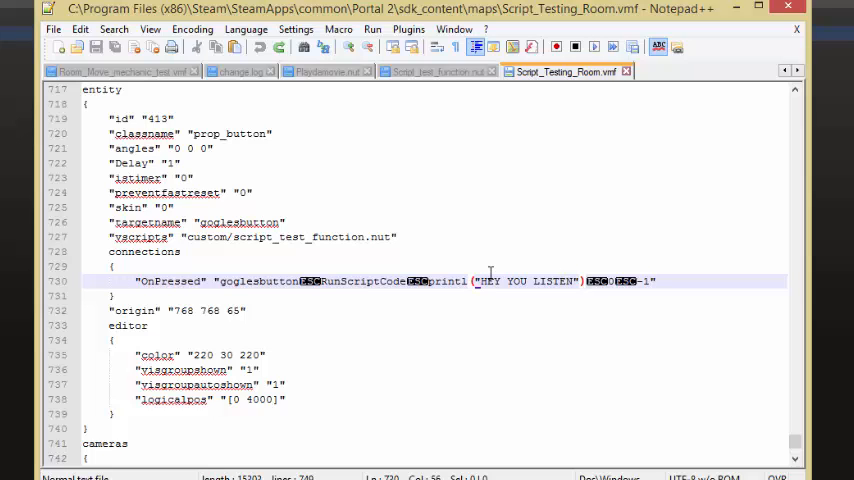
key("Insert")
type("\\")
Remove the escaped quote before and the quote after HEY YOU LISTEN so it reads printl(HEY YOU LISTEN), and save.
key("Right")
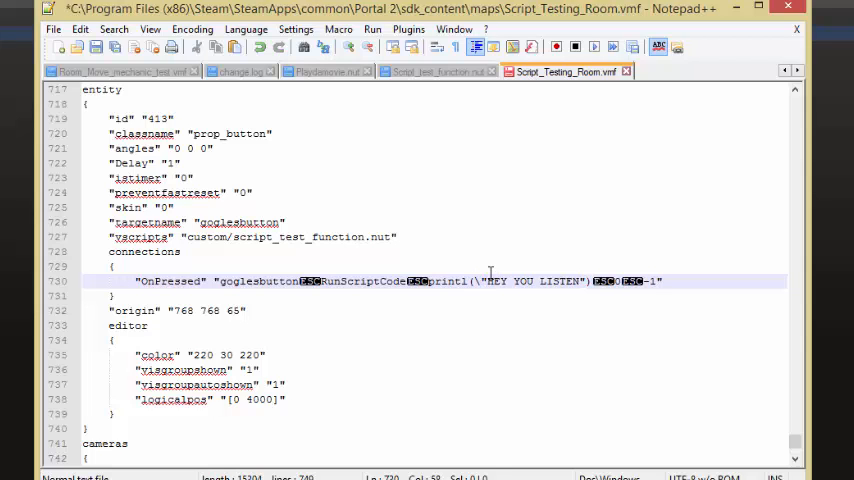
key("Up")
key("Down")
key("ctrl+Right")
key("ctrl+Right")
key("ctrl+Right")
key("ctrl+Right")
key("ctrl+Right")
key("ctrl+Right")
key("ctrl+Right")
key("ctrl+Right")
key("shift+Left")
key("shift+Left")
key("shift+Left")
key("shift+Left")
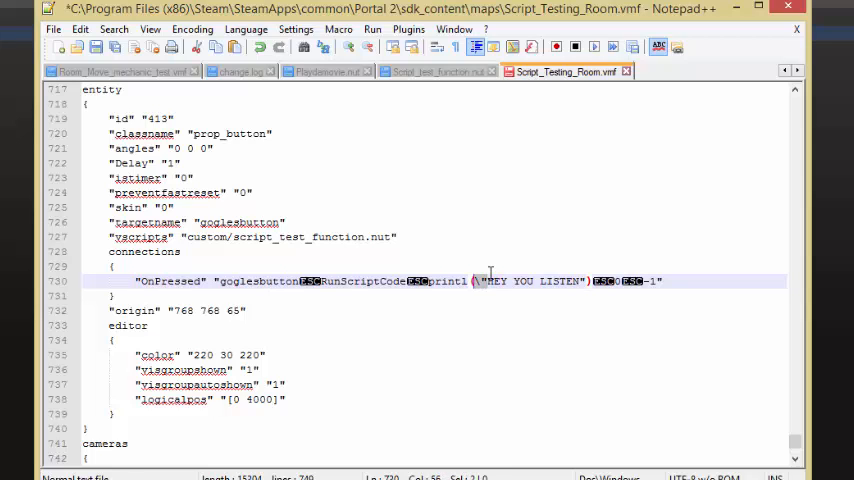
key("Delete")
key("Right")
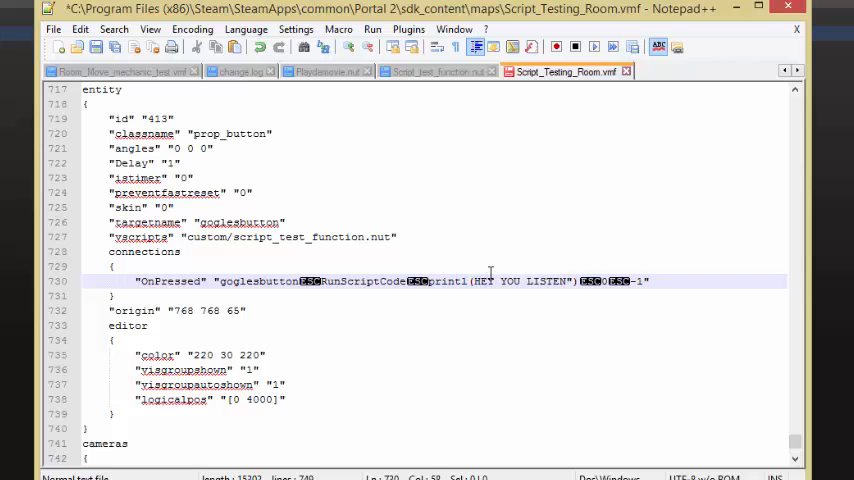
key("ctrl+Right")
key("Delete")
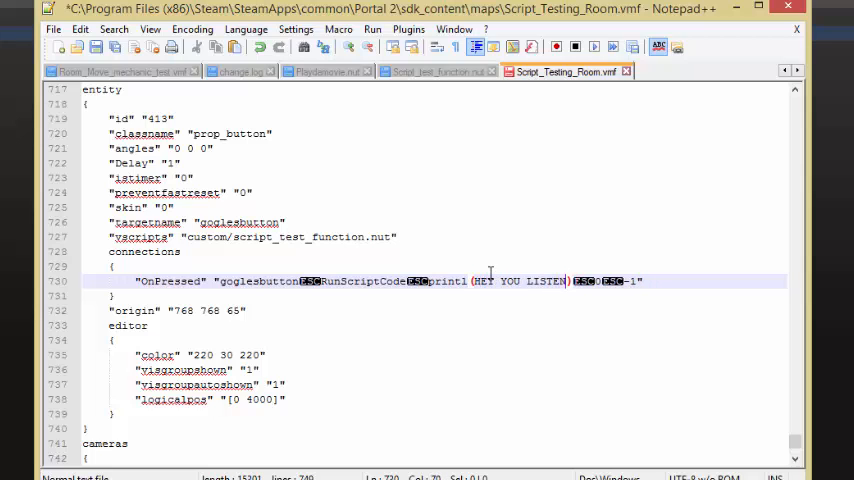
key("ctrl+s")
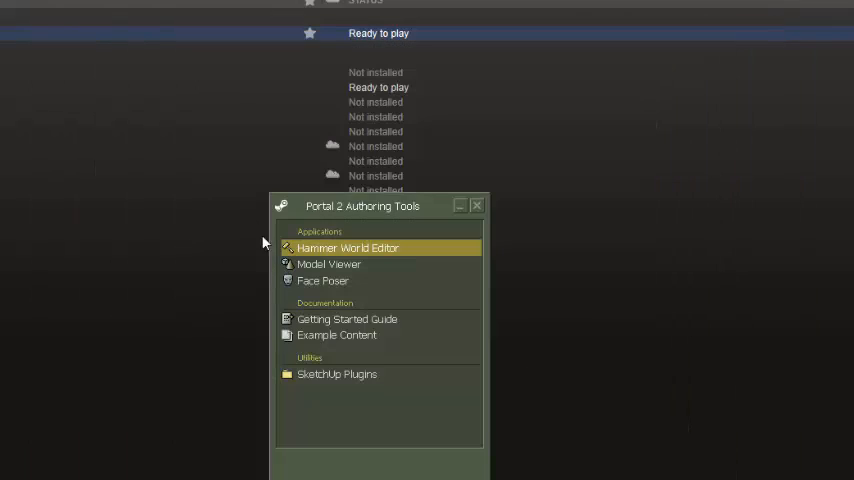
Launch Hammer World Editor, decline crash recovery, and fly the camera into the testing room.
double_click(348, 248)
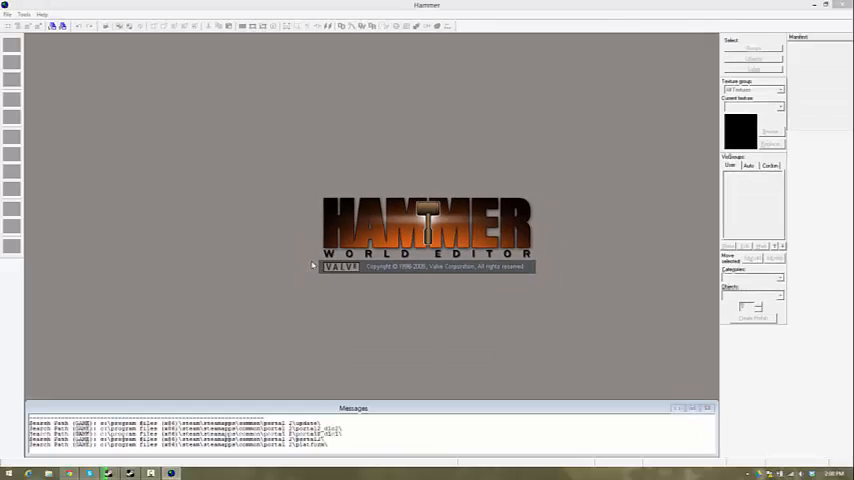
left_click(498, 277)
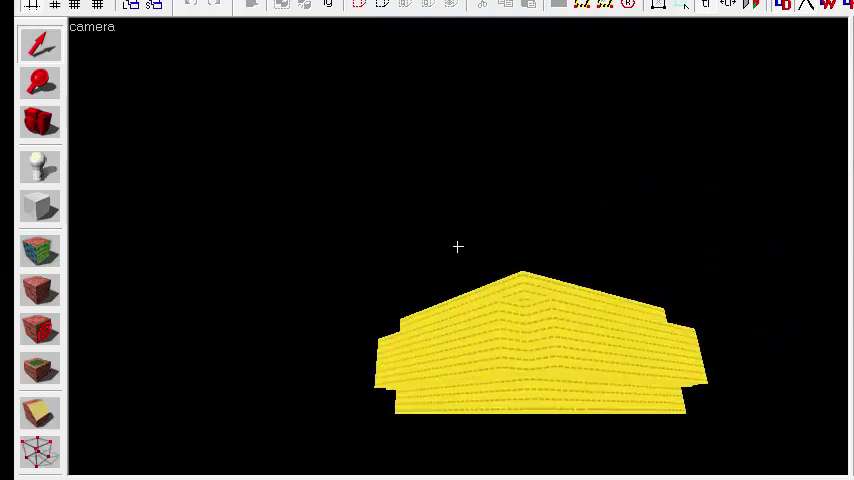
key("w")
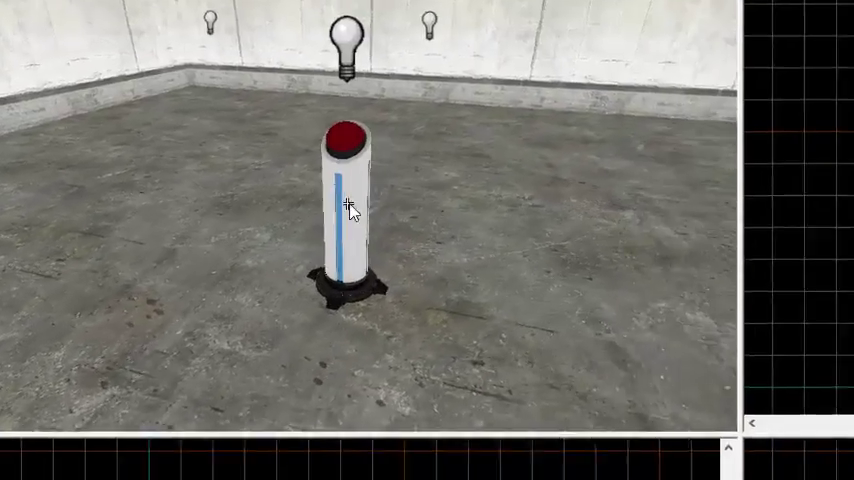
Open goglesbutton's properties, view its Outputs, and select HEY YOU LISTEN in the parameter field.
double_click(555, 170)
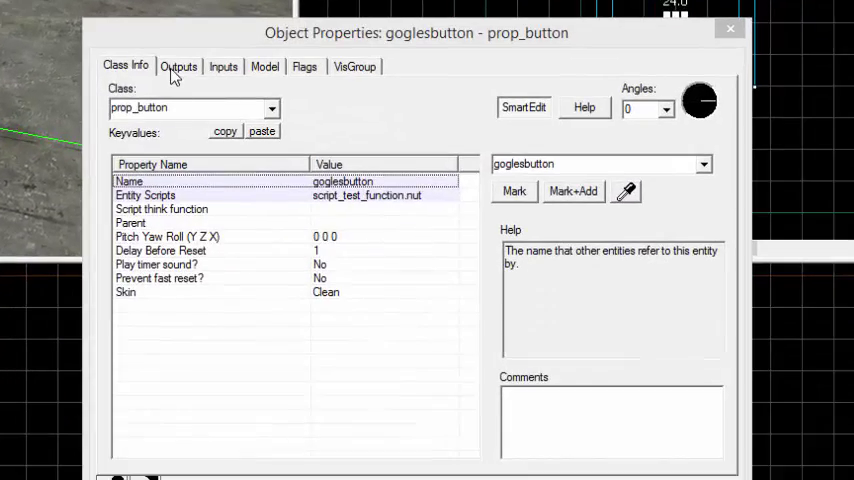
left_click(178, 66)
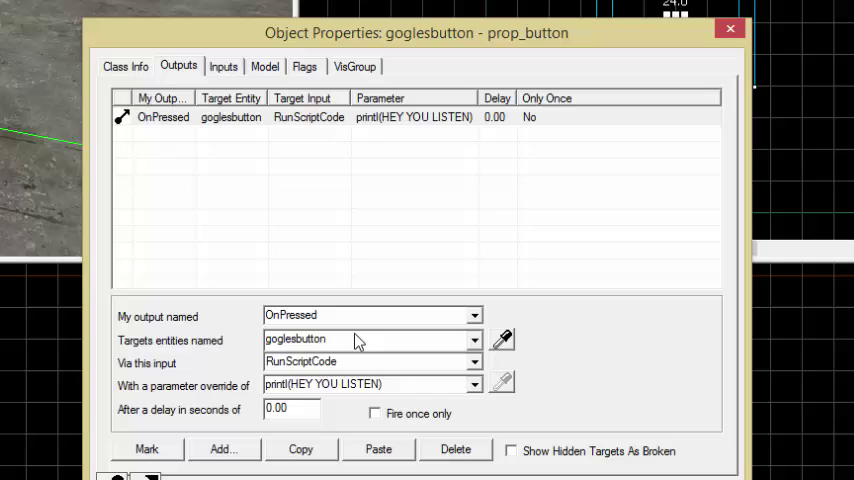
left_click(297, 383)
left_click_drag(293, 383, 379, 385)
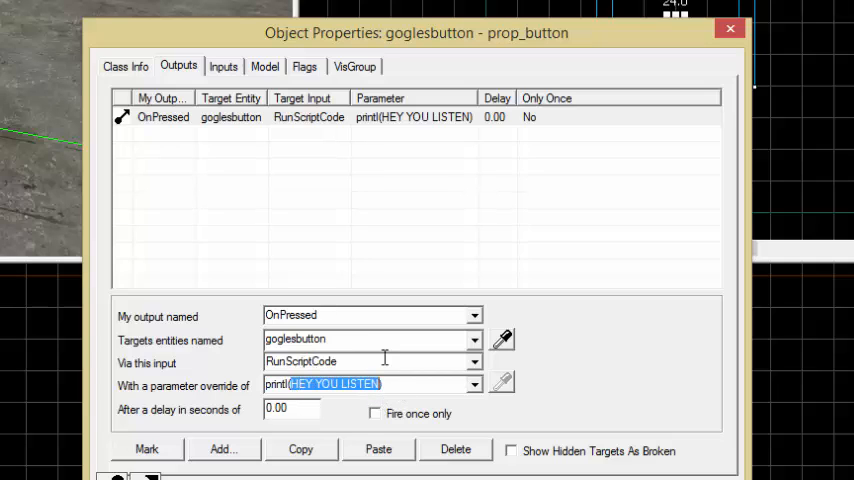
left_click(88, 280)
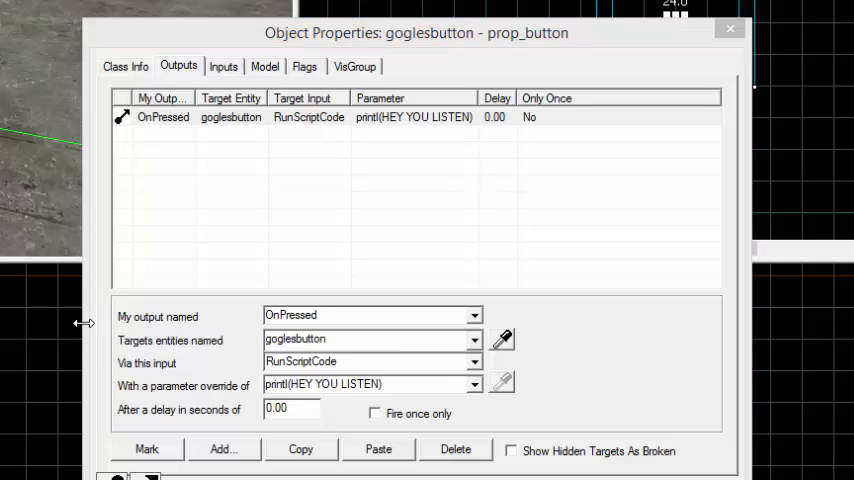
Select the whole parameter override text of the OnPressed RunScriptCode output and delete it.
left_click_drag(420, 384, 262, 384)
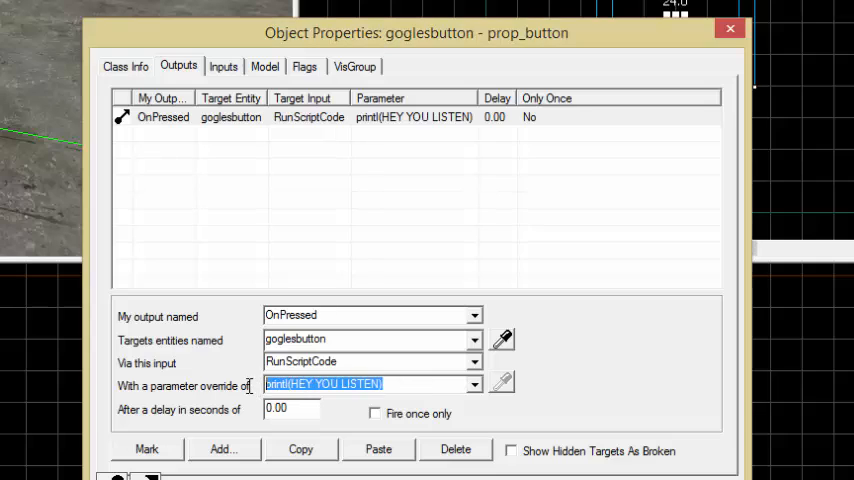
left_click(413, 386)
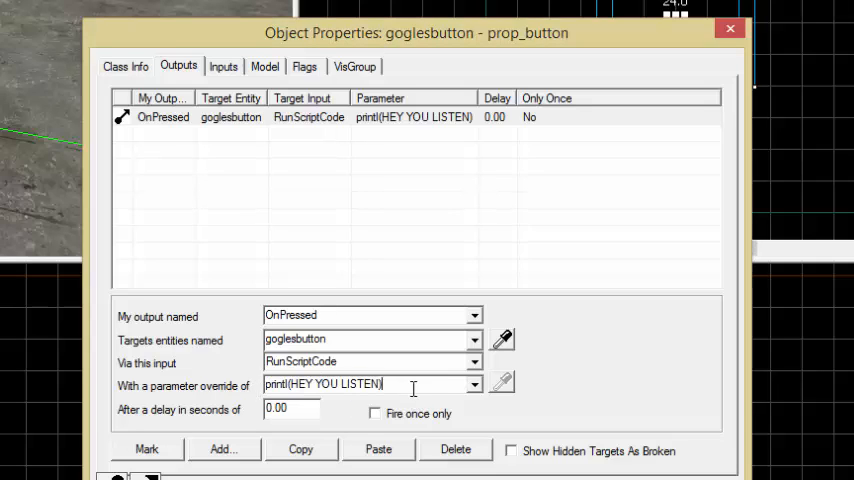
left_click_drag(413, 386, 243, 390)
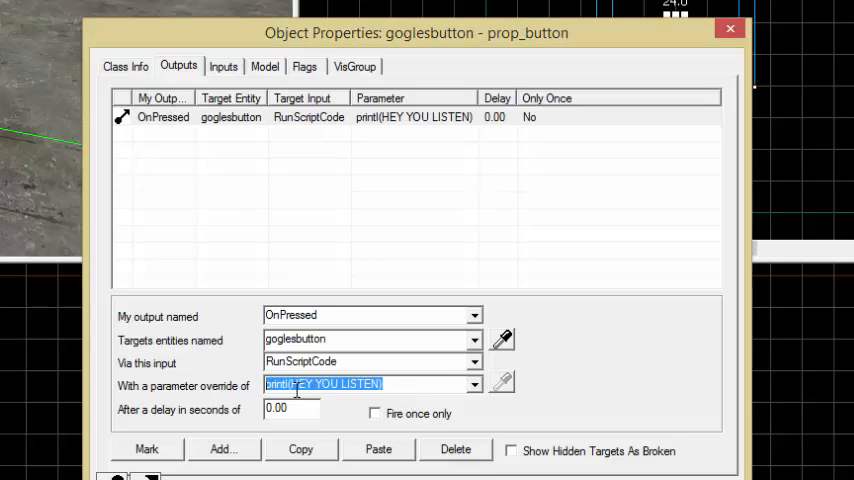
left_click(378, 384)
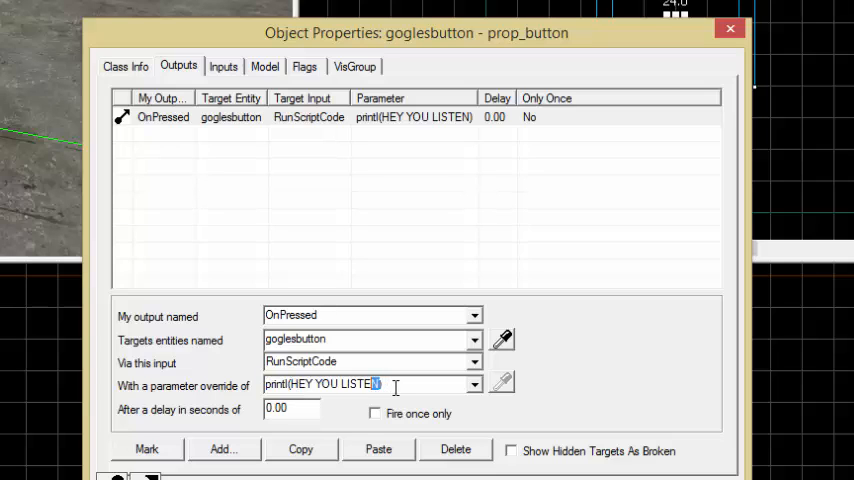
left_click_drag(378, 384, 162, 388)
key("Delete")
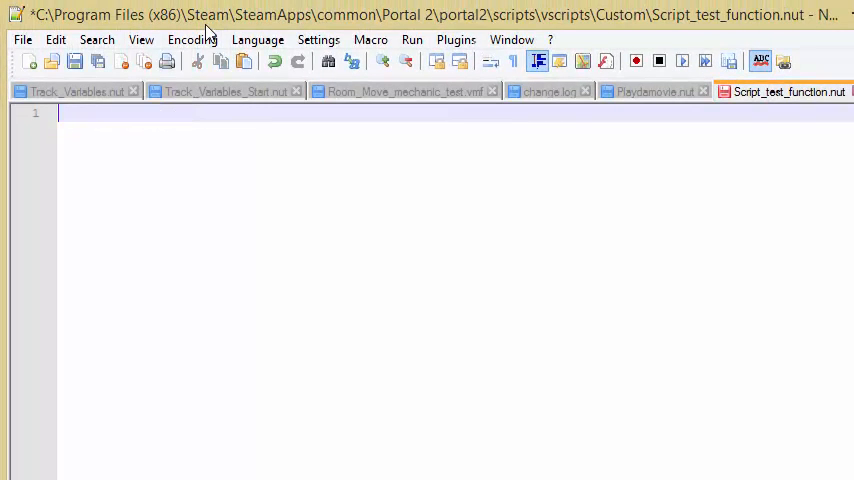
type("function")
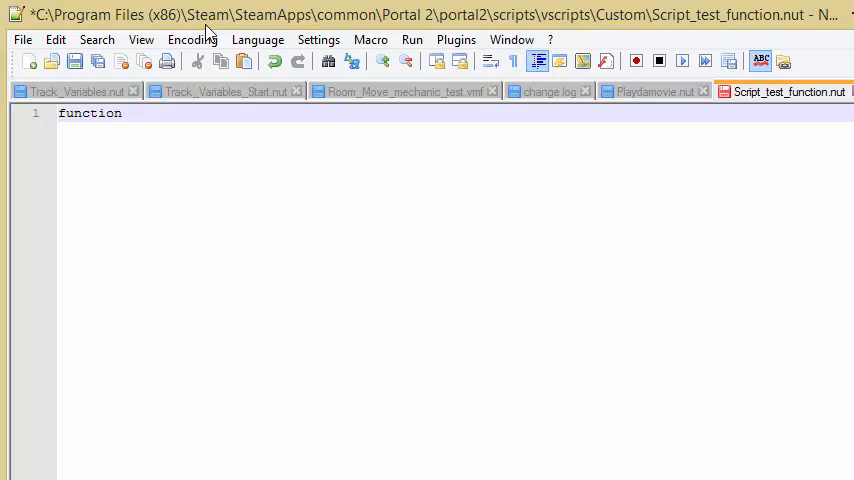
type("print_")
Correct typos so line 1 reads function print_smiley_face() with empty parentheses, then start line 2.
key("BackSpace")
type("smiley fa")
key("BackSpace")
key("BackSpace")
key("BackSpace")
type("_c")
key("BackSpace")
type("face")
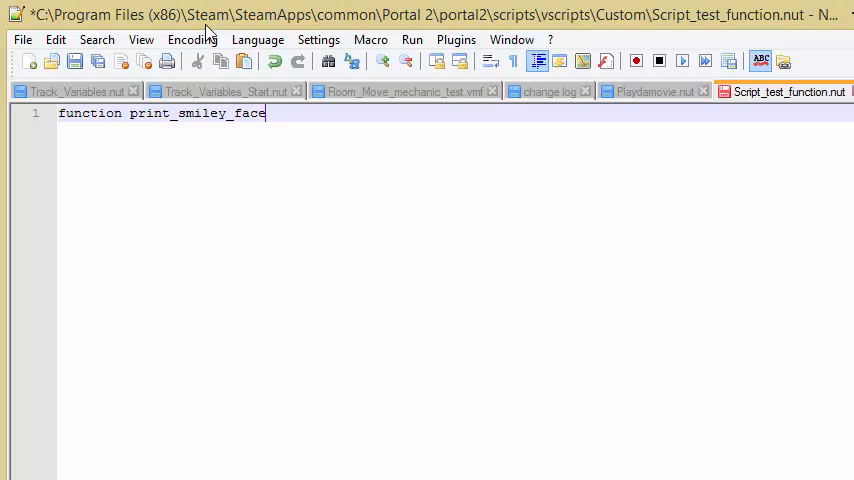
key("Left")
key("ctrl+Left")
key("ctrl+Left")
key("ctrl+Right")
key("ctrl+Right")
type("()")
key("Left")
key("Left")
key("Right")
type("tommy, timmy. trou")
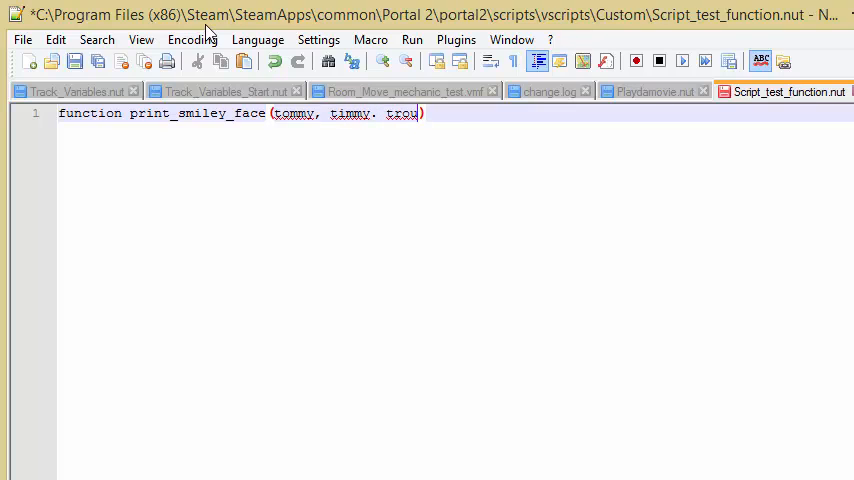
type("cherlana")
key("BackSpace")
key("BackSpace")
key("BackSpace")
key("BackSpace")
key("BackSpace")
key("BackSpace")
key("BackSpace")
key("BackSpace")
key("BackSpace")
key("BackSpace")
key("BackSpace")
key("BackSpace")
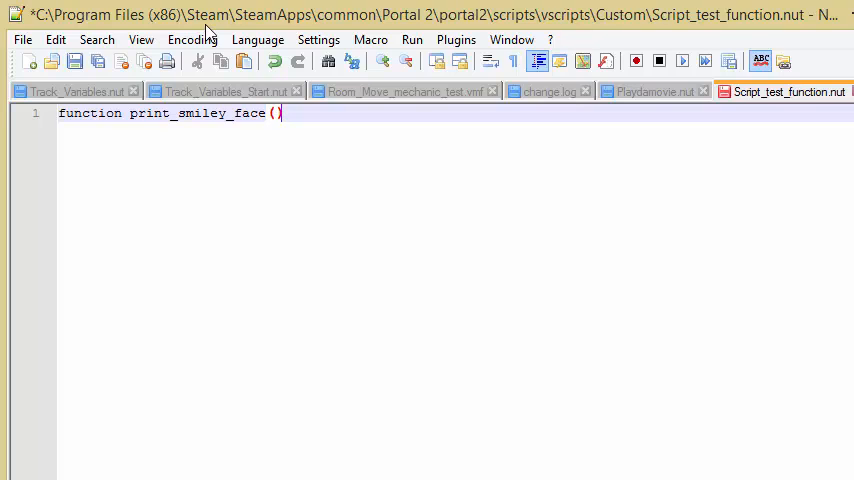
key("Return")
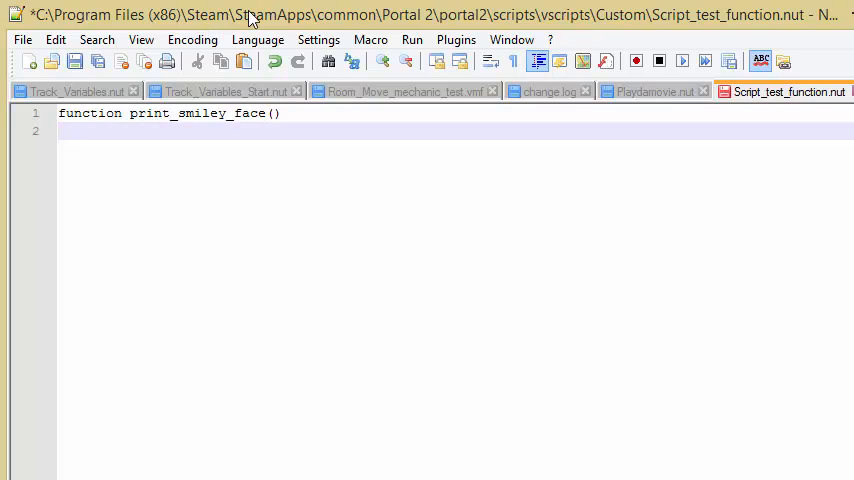
On line 2 add printl(":)") as the function body and save the script.
left_click_drag(301, 128, 58, 113)
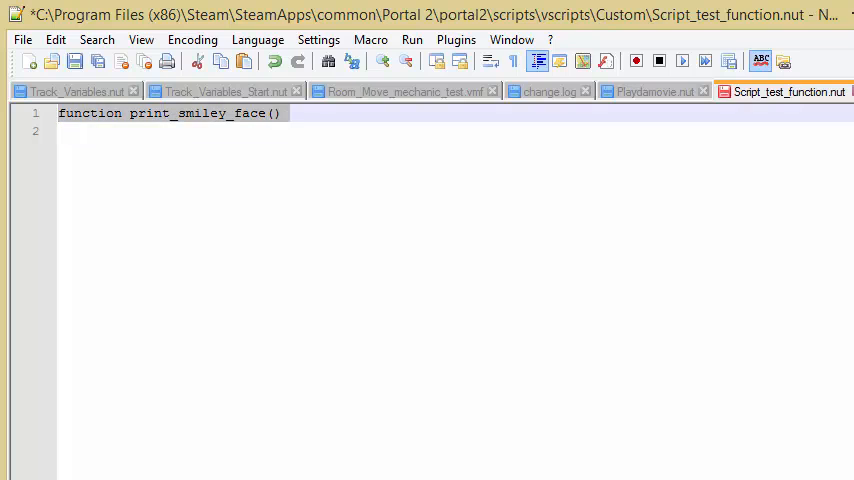
left_click(158, 140)
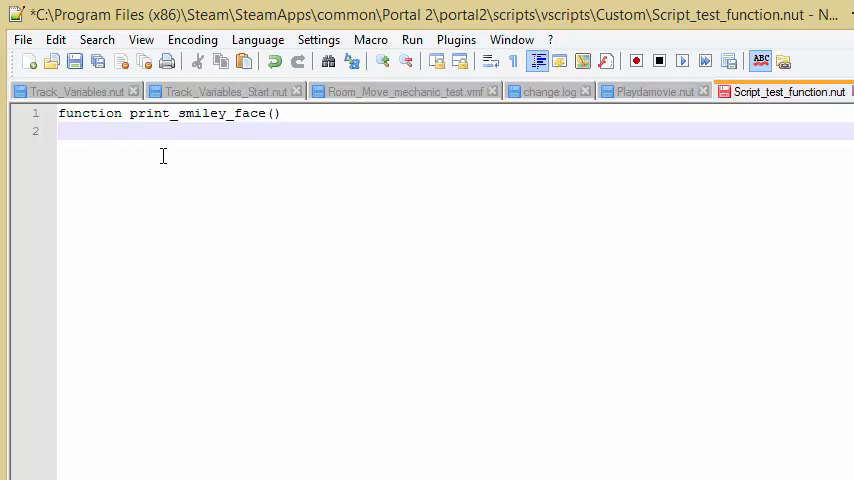
type("prin")
type("tl")
type("()")
type("\"")
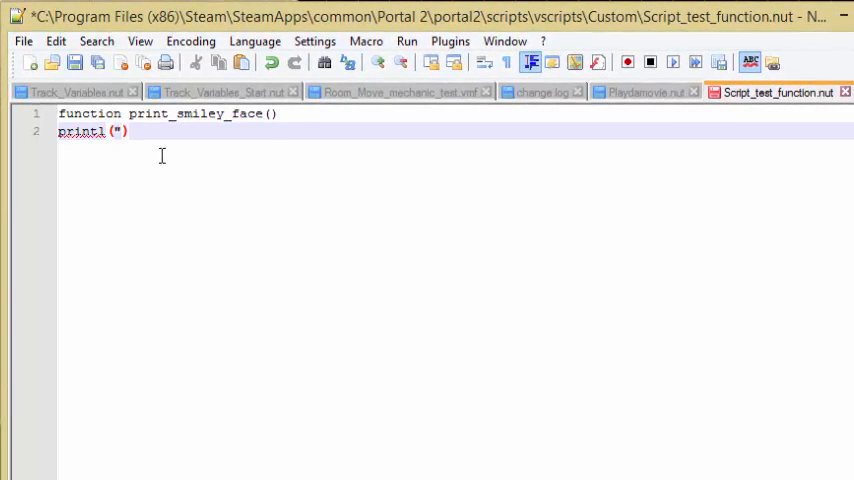
type("\"")
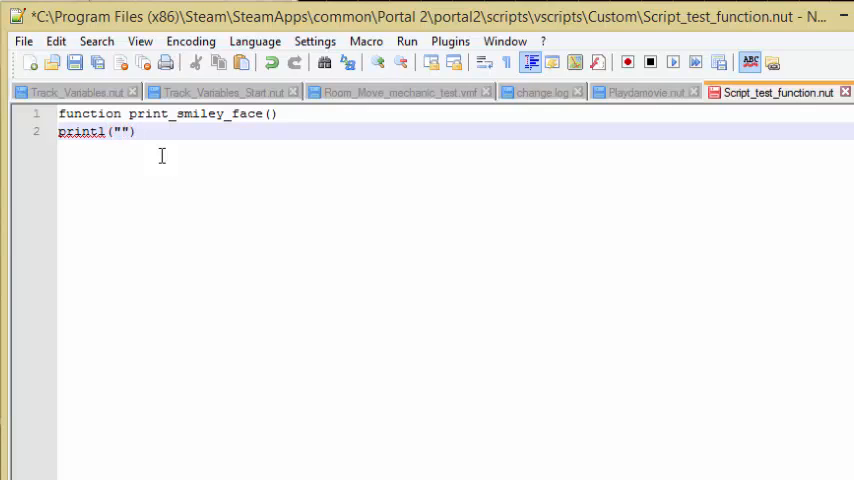
type(":)")
left_click(75, 63)
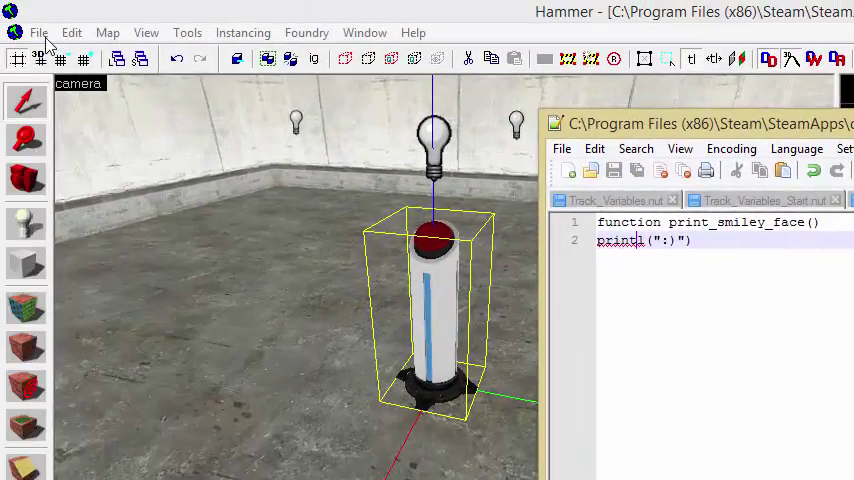
Run Map from the File menu with Normal settings to compile and launch Script_Testing_Room.
left_click(38, 32)
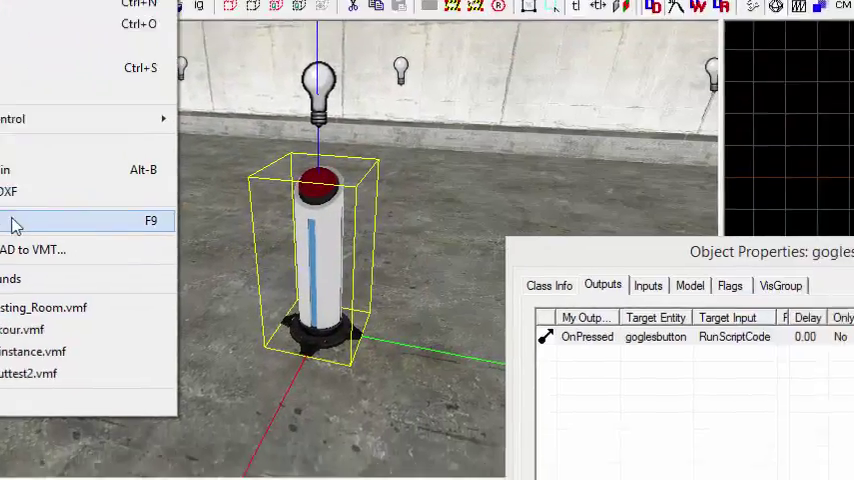
left_click(14, 223)
left_click(254, 347)
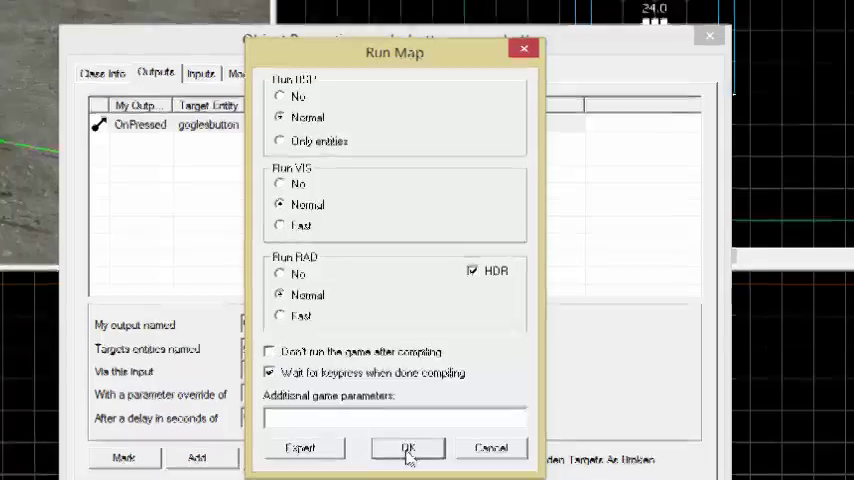
left_click(392, 443)
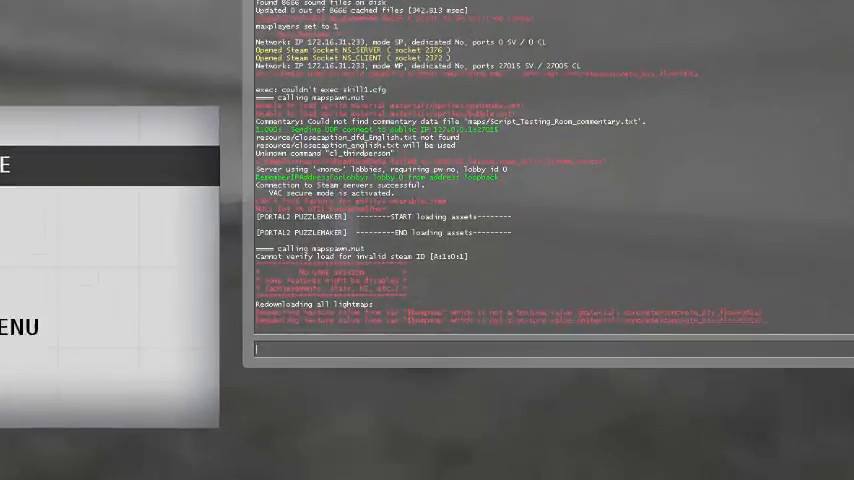
type("developer 3")
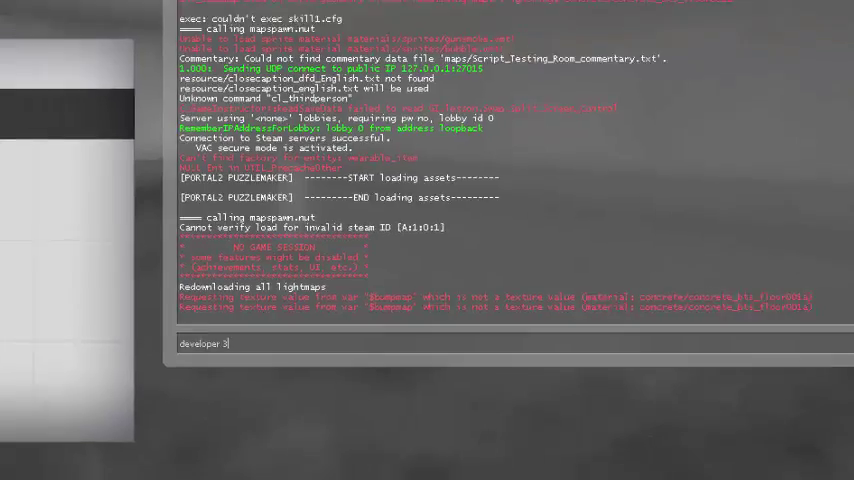
Enable developer 1, walk to the pedestal button and use it, check the console log, then switch back to Hammer.
key("Return")
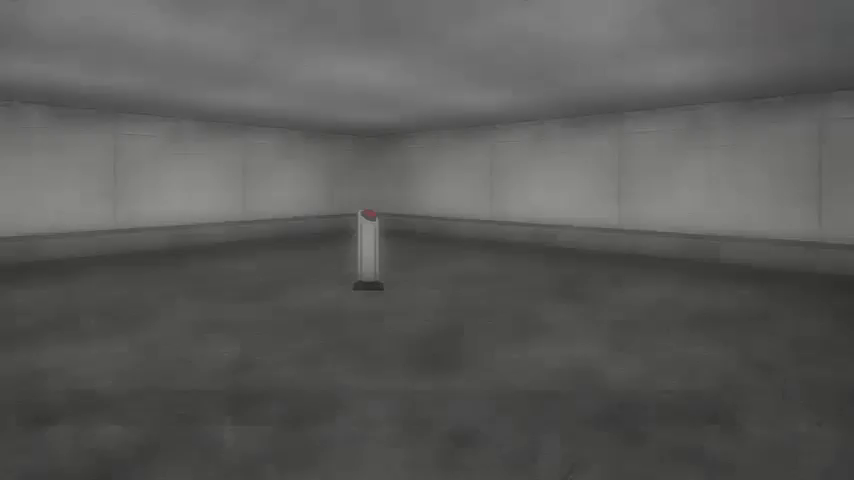
key("w")
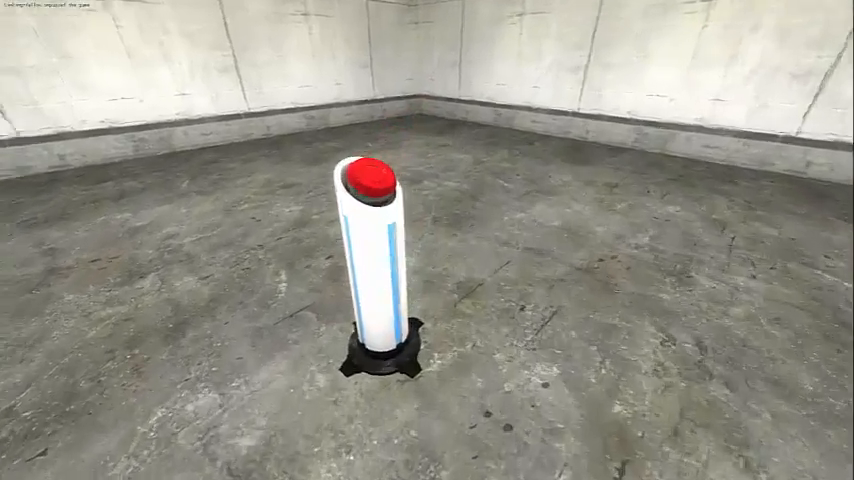
key("w")
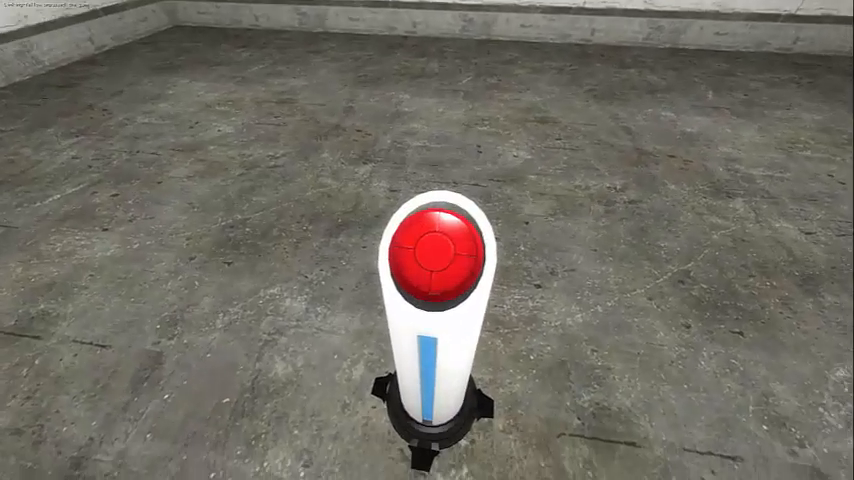
key("e")
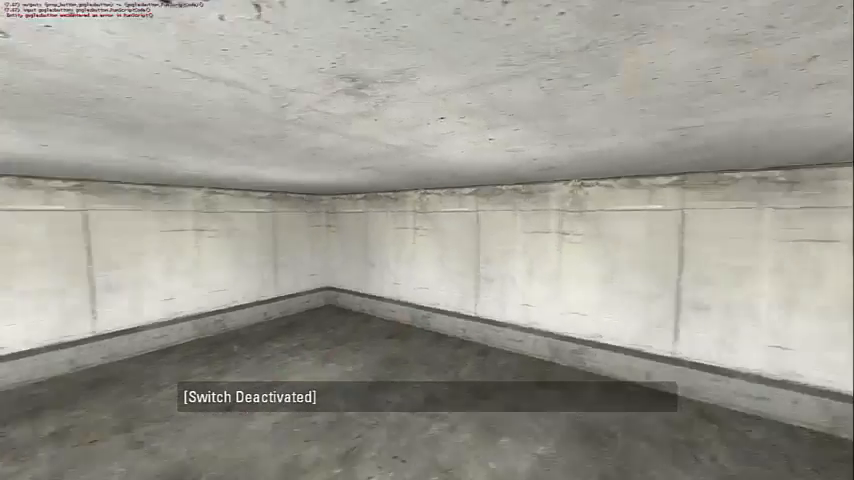
key("grave")
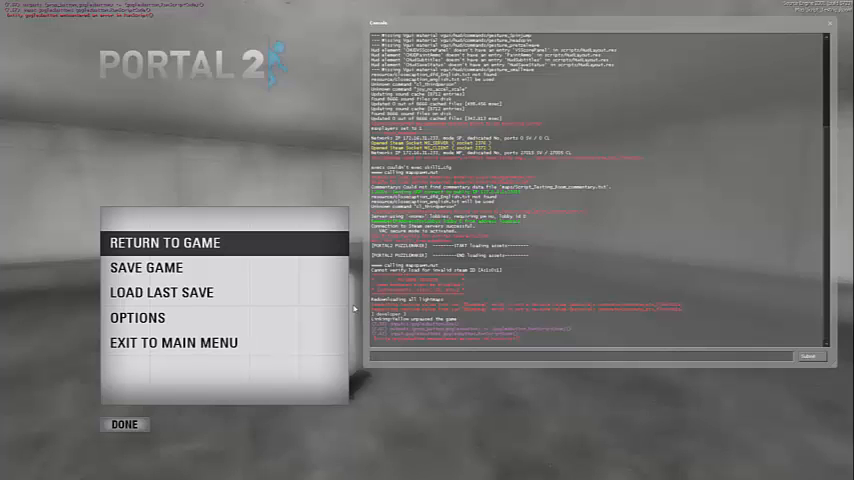
key("alt+Tab")
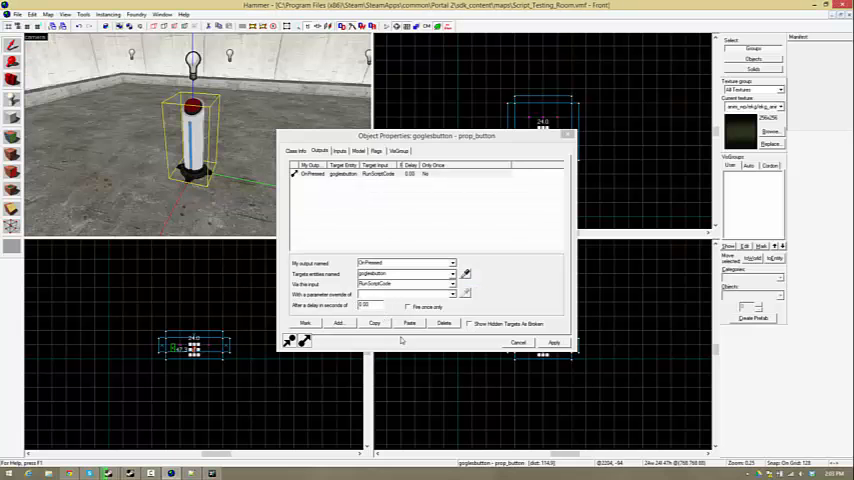
Select the function name print_smiley_face() in Script_test_function.nut to use as the output parameter.
left_click(383, 293)
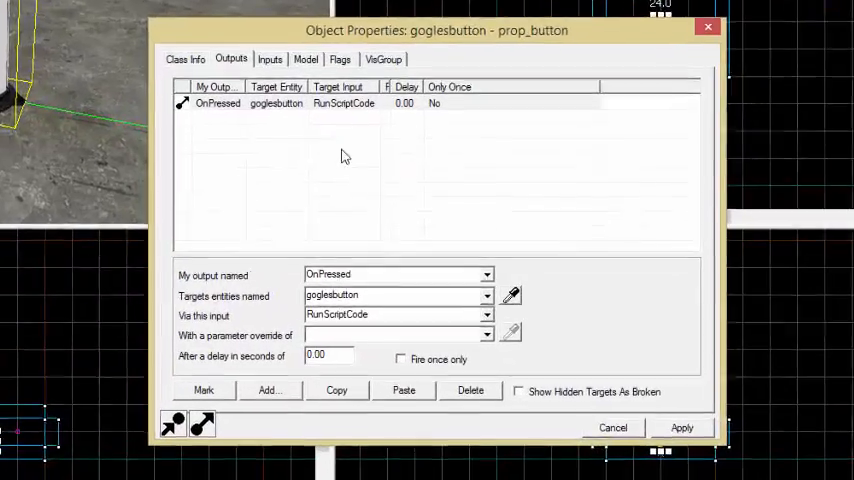
key("alt+Tab")
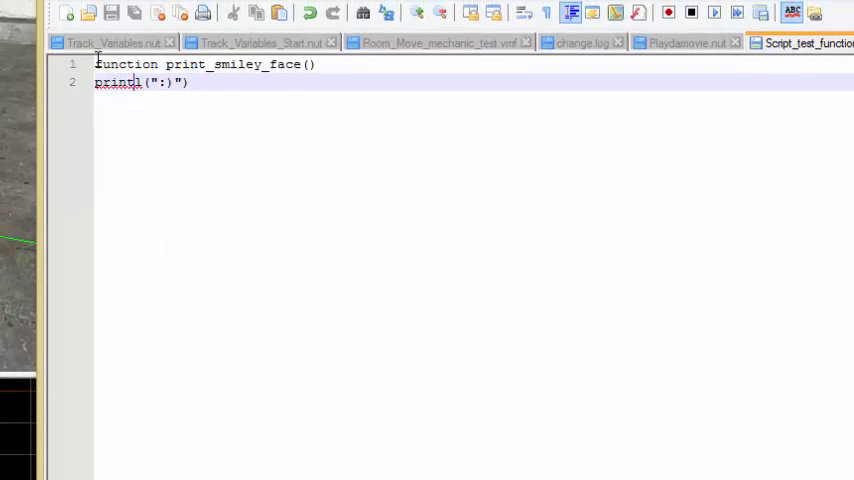
mouse_move(96, 64)
left_mouse_down()
mouse_move(330, 67)
mouse_move(316, 84)
left_mouse_up()
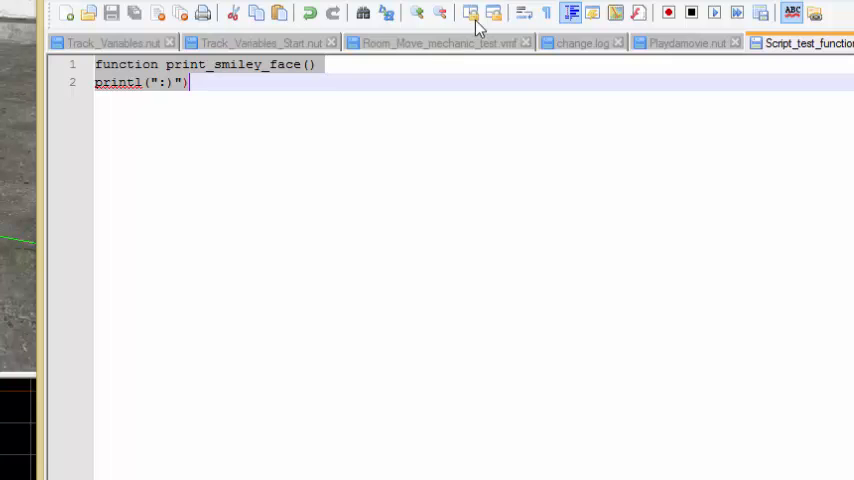
left_click(335, 66)
left_click_drag(318, 64, 165, 64)
key("ctrl+c")
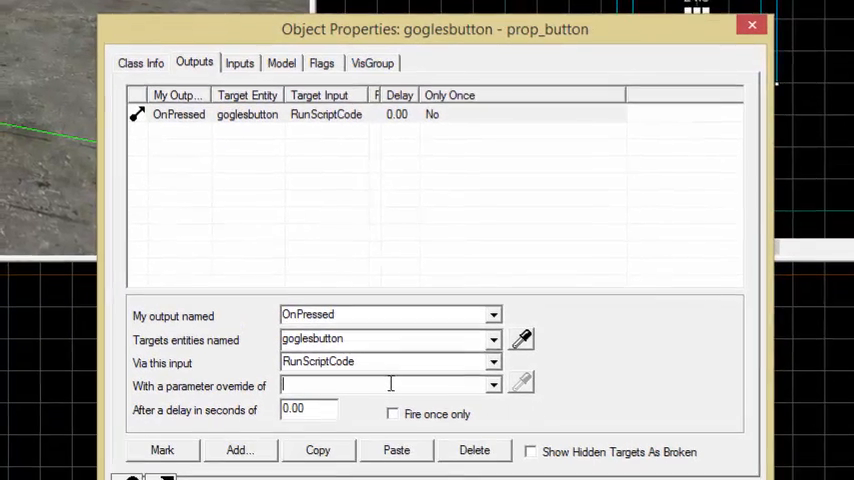
Paste print_smiley_face() into the OnPressed RunScriptCode parameter override and review it.
key("ctrl+v")
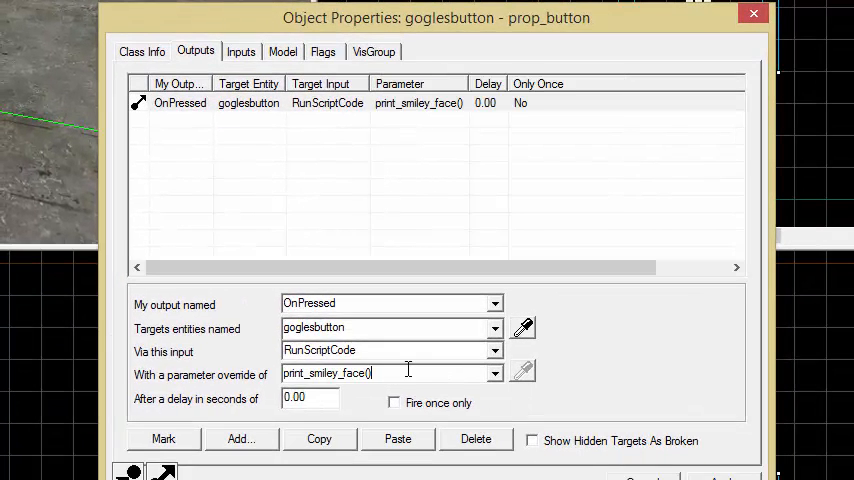
left_click_drag(400, 374, 272, 360)
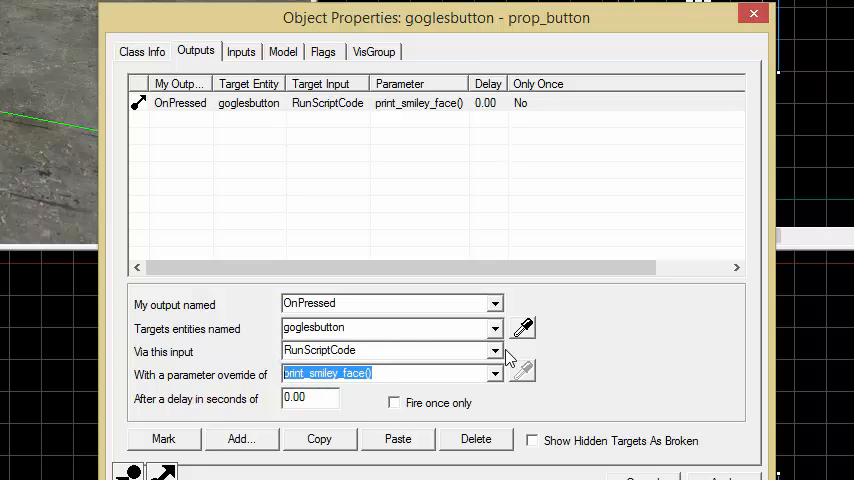
left_click(380, 373)
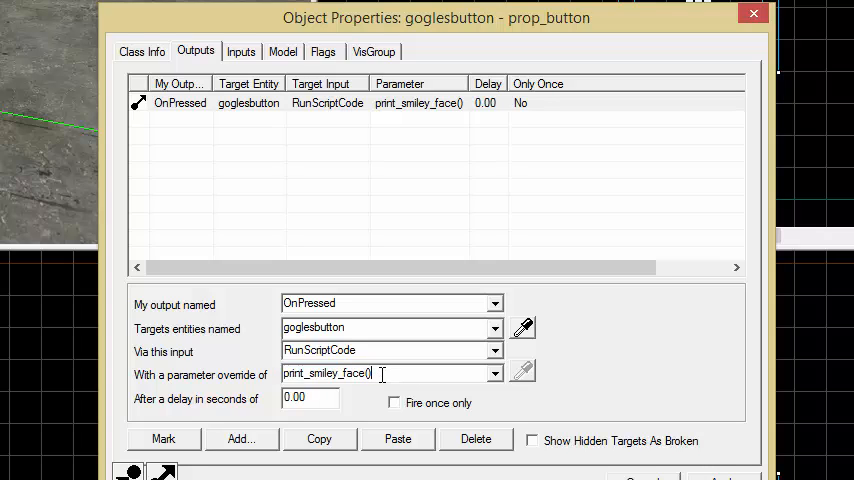
left_click_drag(378, 373, 248, 380)
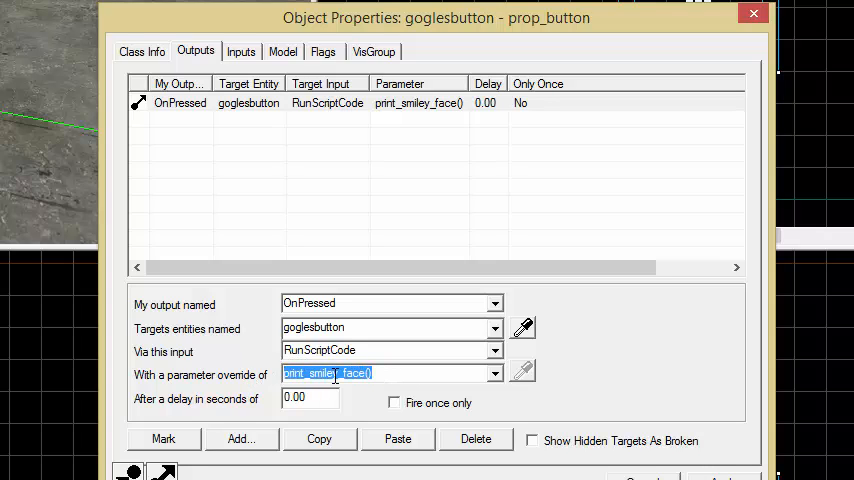
key("alt+Tab")
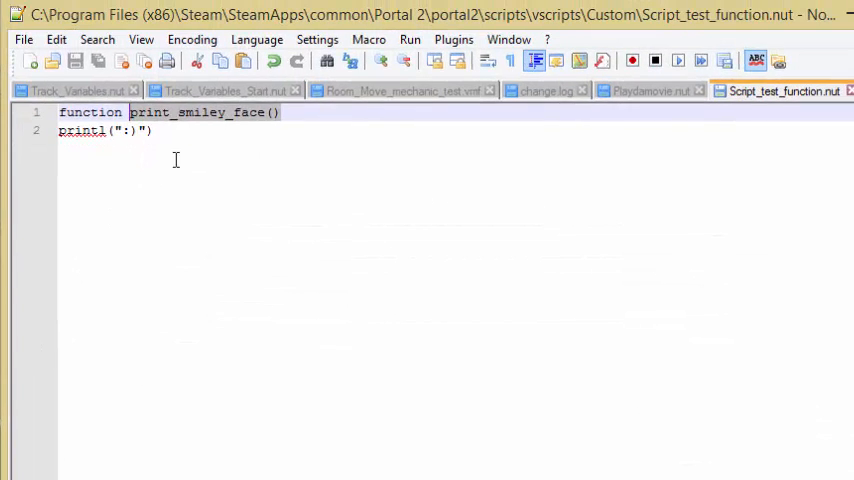
key("Left")
key("Left")
key("Left")
key("Left")
key("Left")
key("Left")
key("Left")
key("Left")
key("Return")
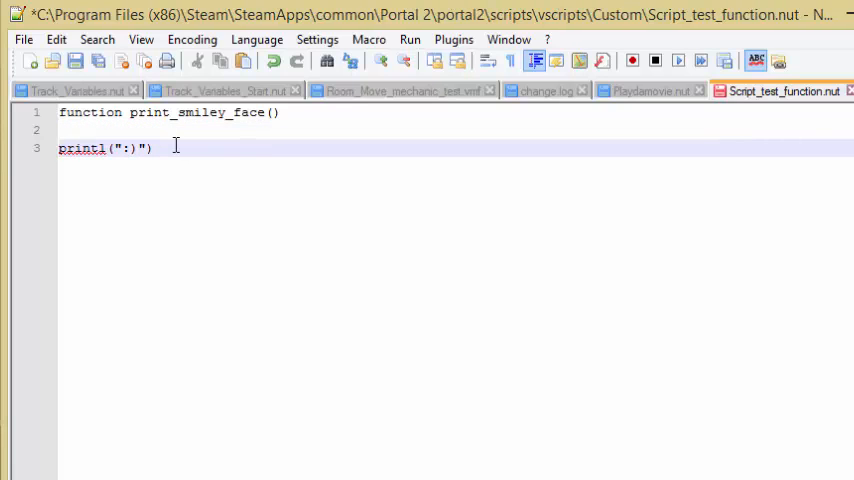
key("End")
key("Up")
key("Up")
key("Down")
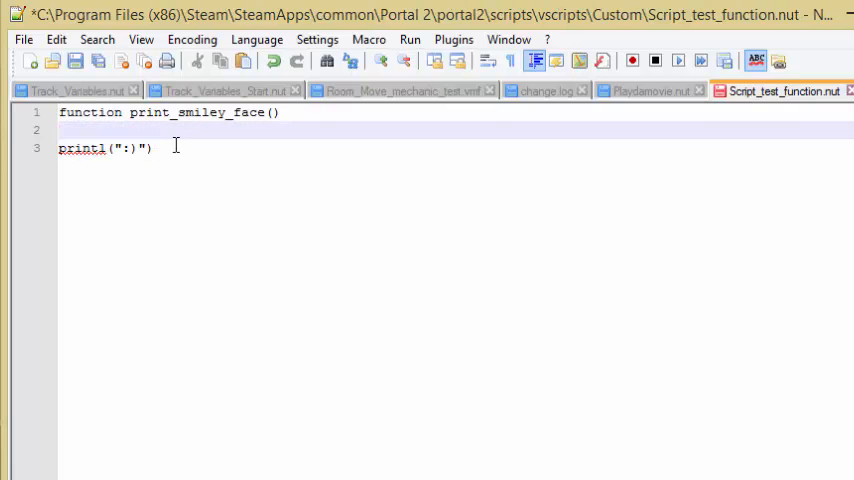
type("print")
type("_")
key("BackSpace")
key("BackSpace")
key("BackSpace")
key("BackSpace")
key("BackSpace")
key("BackSpace")
type("print_smiley_face()")
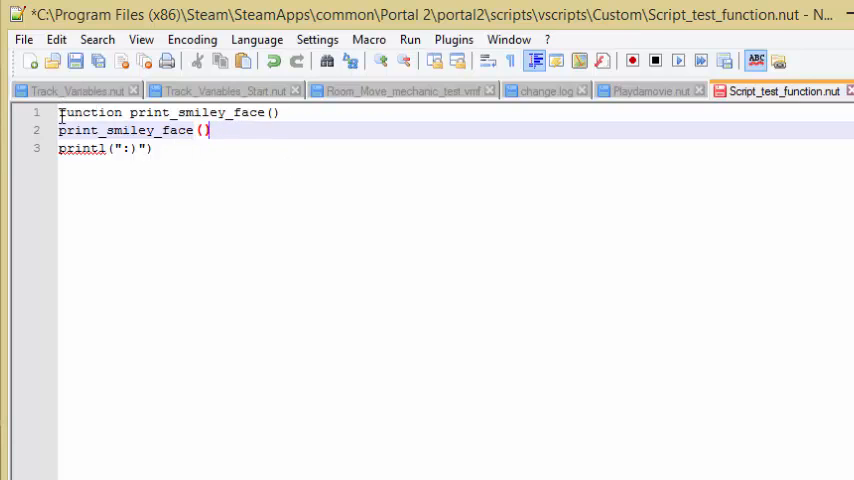
left_click_drag(130, 112, 352, 111)
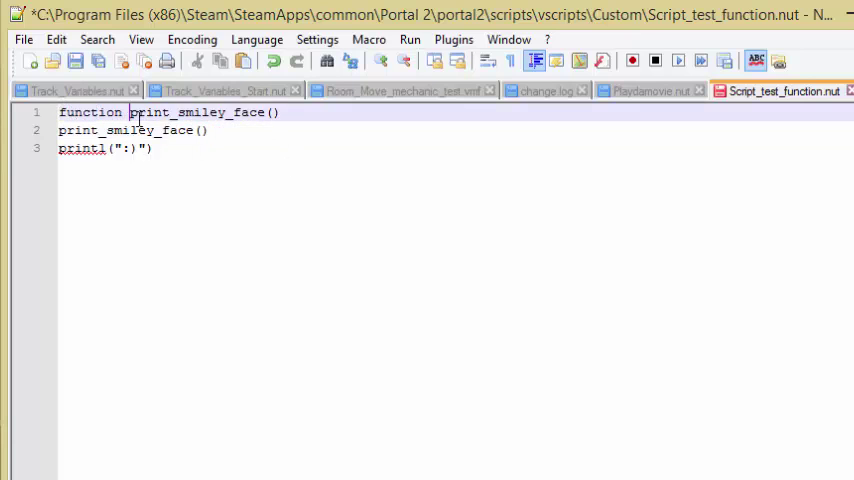
left_click(190, 130)
left_click_drag(62, 131, 237, 130)
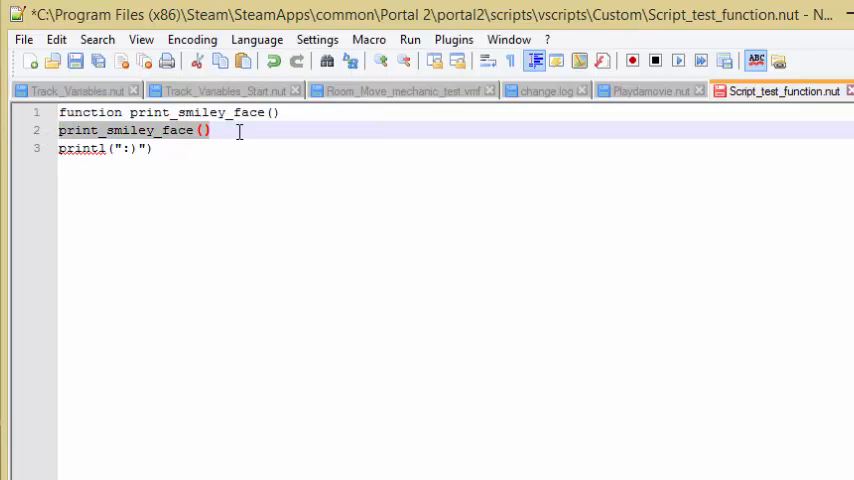
left_click_drag(132, 112, 200, 112)
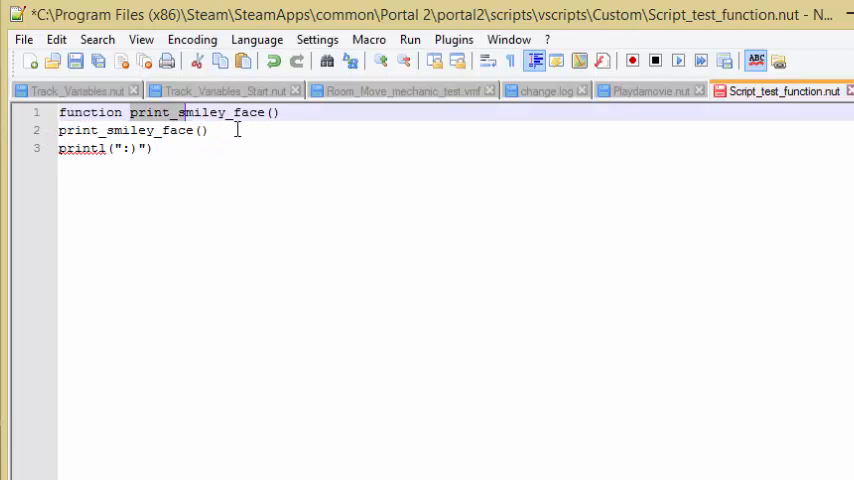
left_click_drag(60, 130, 137, 130)
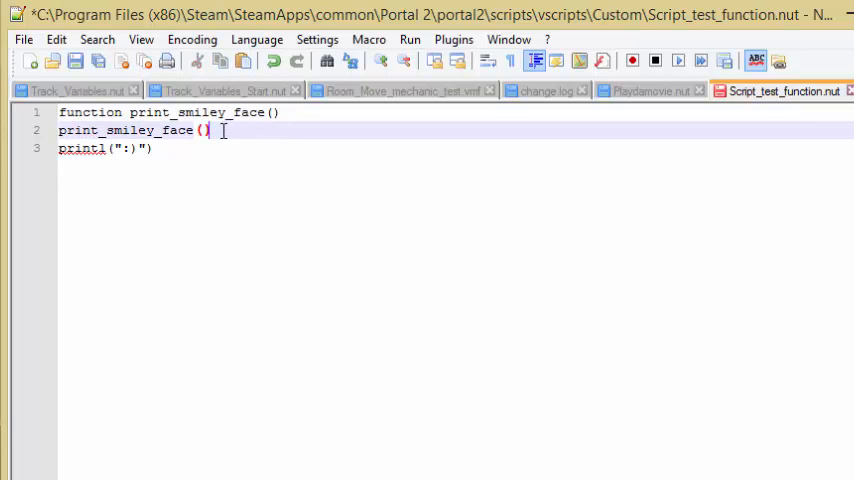
left_click_drag(210, 130, 58, 130)
key("BackSpace")
key("BackSpace")
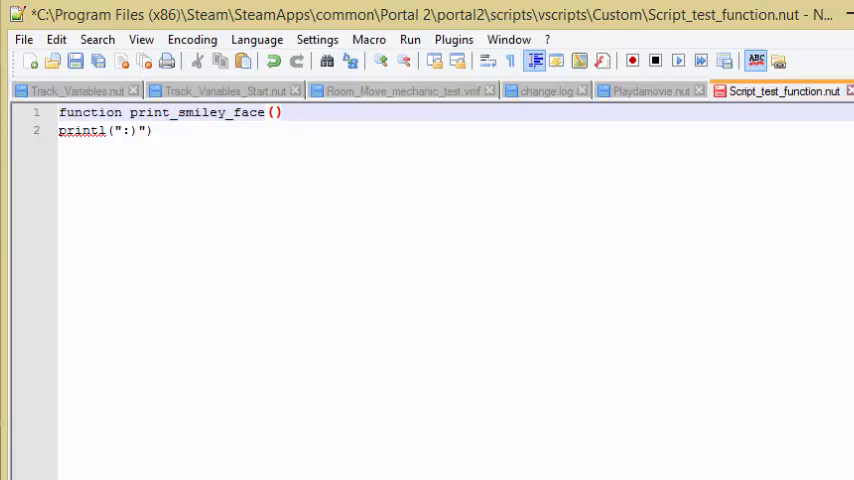
key("alt+Tab")
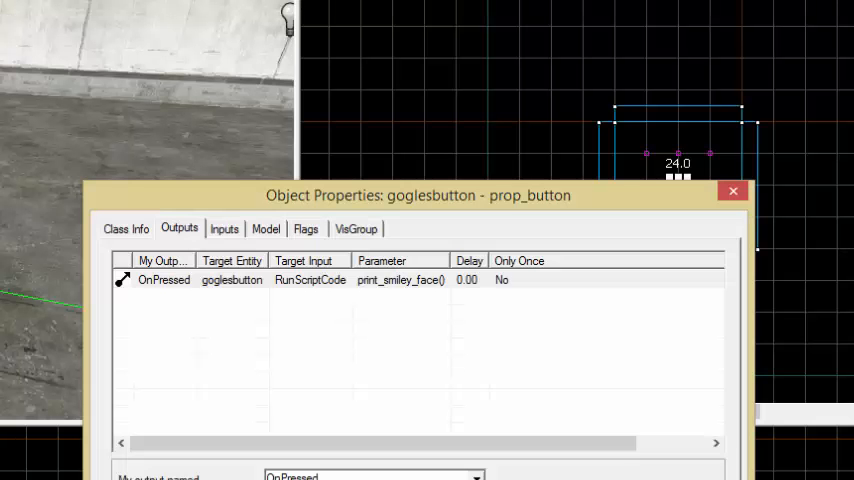
Switch to Portal 2, run reload in the console, glance at the room, then reopen the console.
key("alt+Tab")
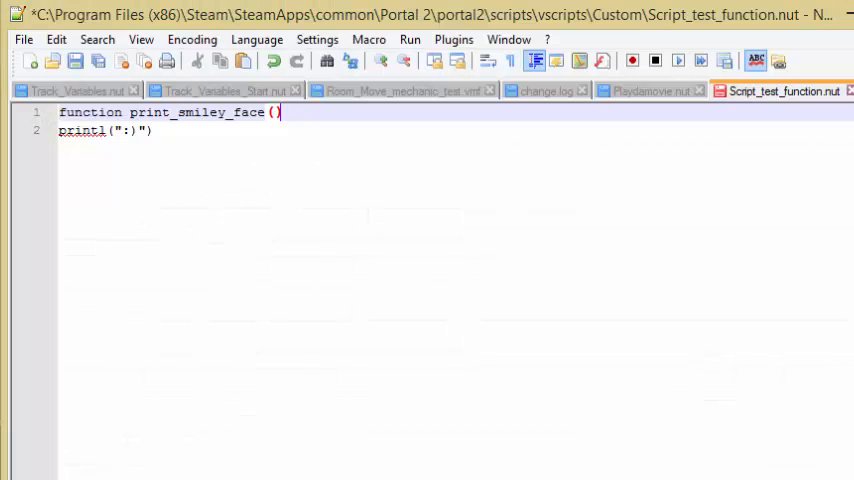
key("alt+Tab")
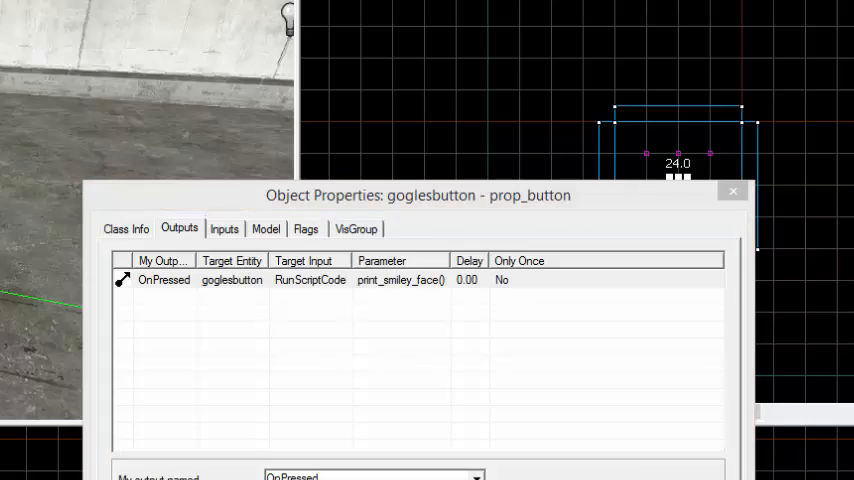
key("alt+Tab")
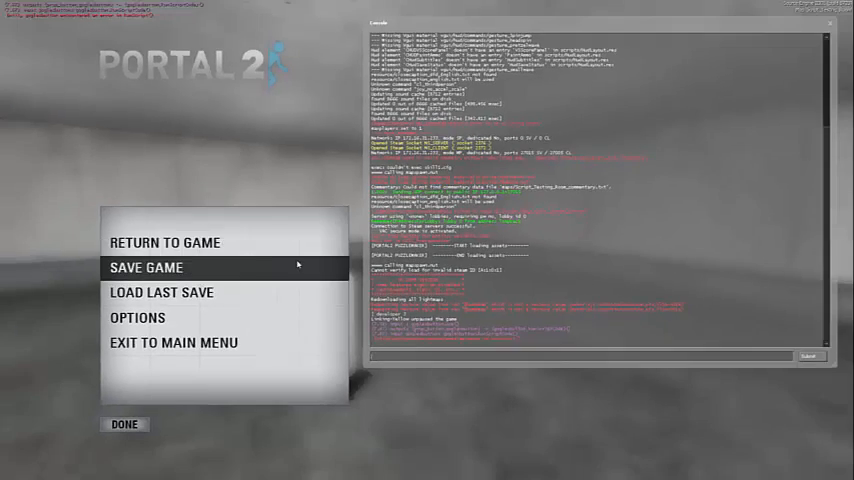
type("reload")
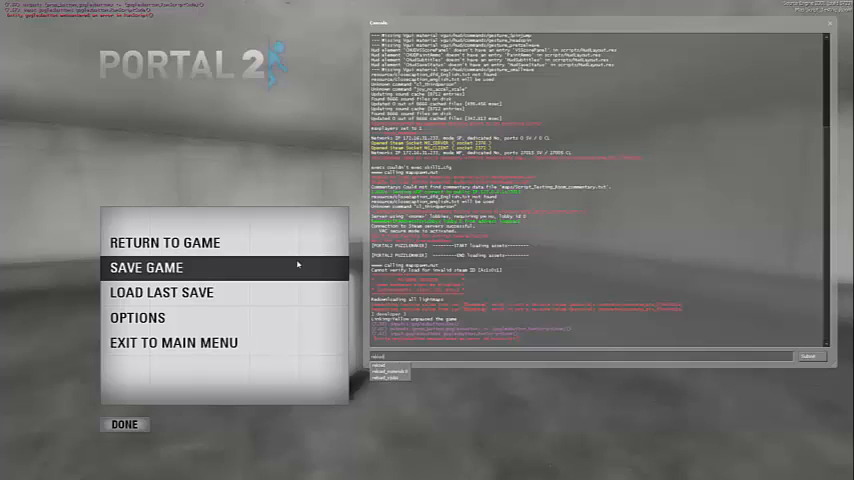
key("Return")
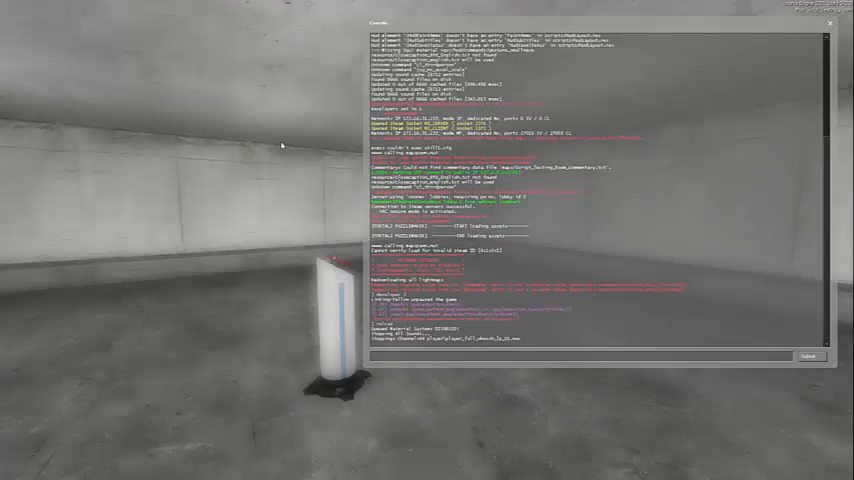
key("grave")
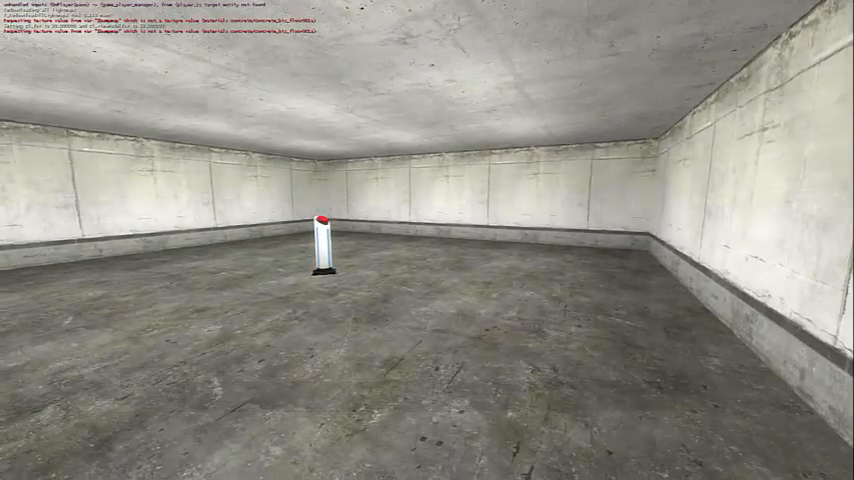
key("grave")
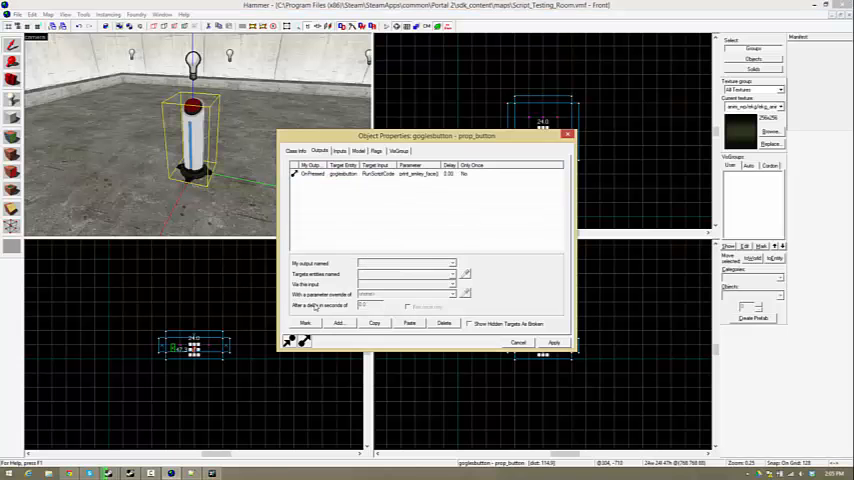
Compile Script_Testing_Room with F9 and Run Map, then dismiss the compile log.
left_click(350, 113)
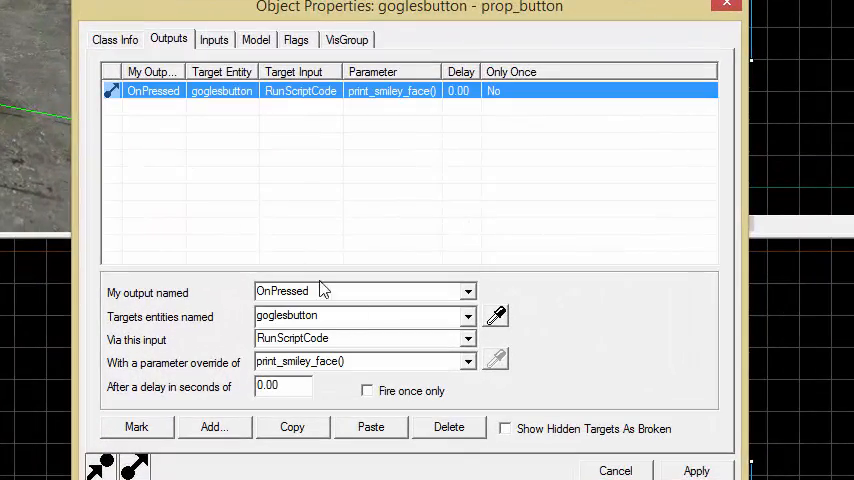
left_click(228, 168)
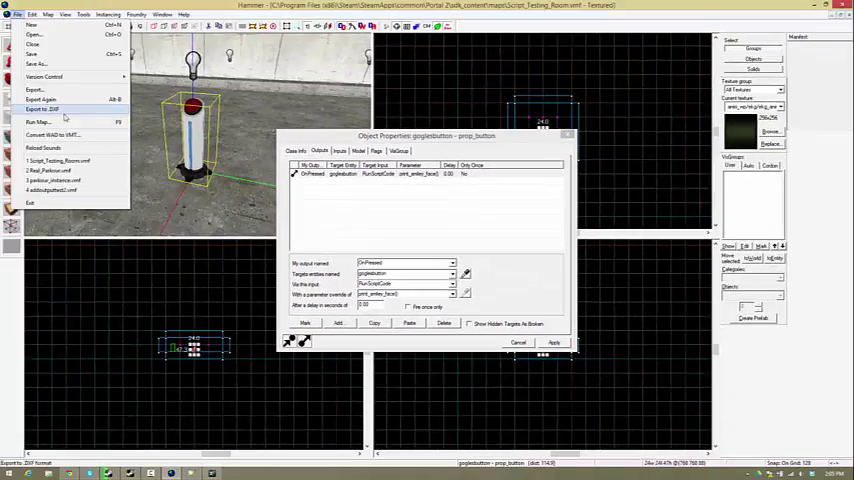
key("F9")
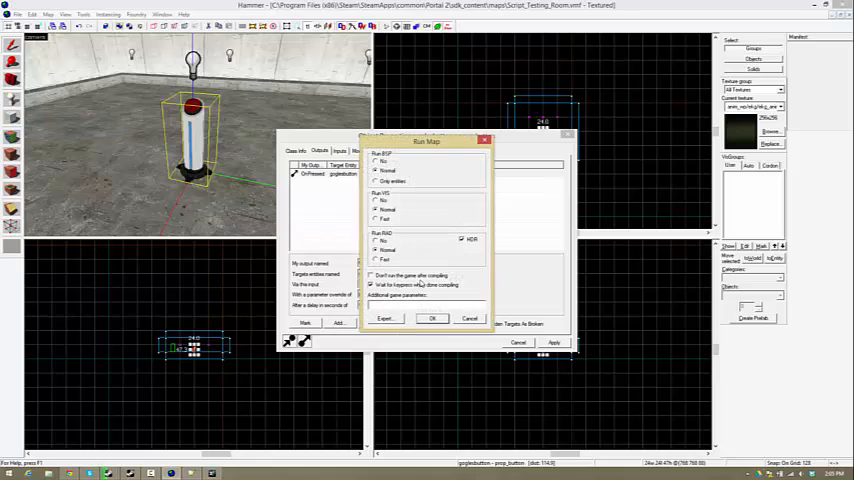
left_click(431, 319)
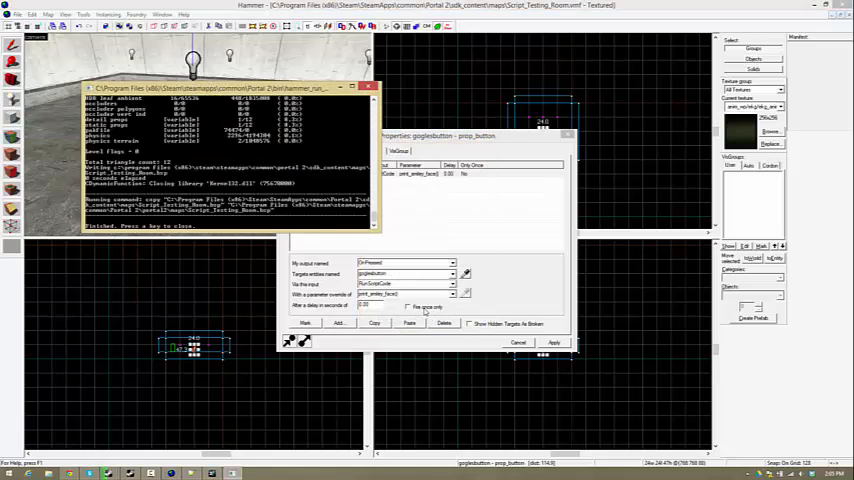
key("Return")
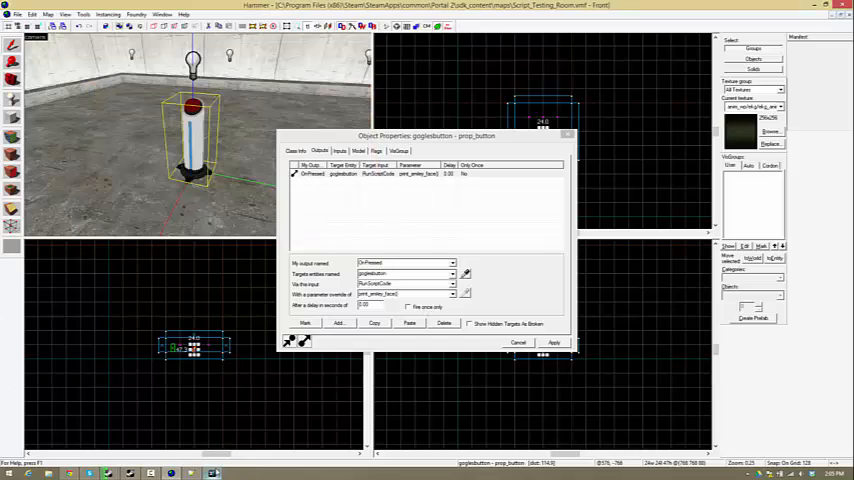
Press the test room button and check the console shows print_smiley_face() printing :).
key("grave")
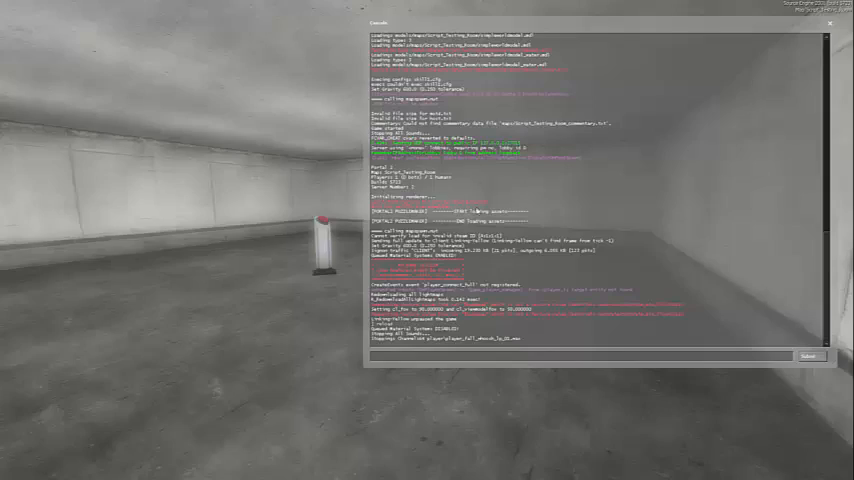
key("grave")
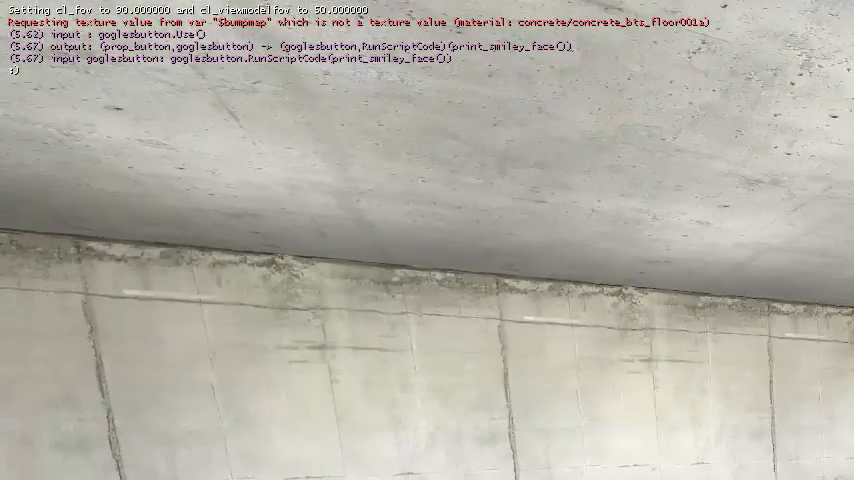
key("grave")
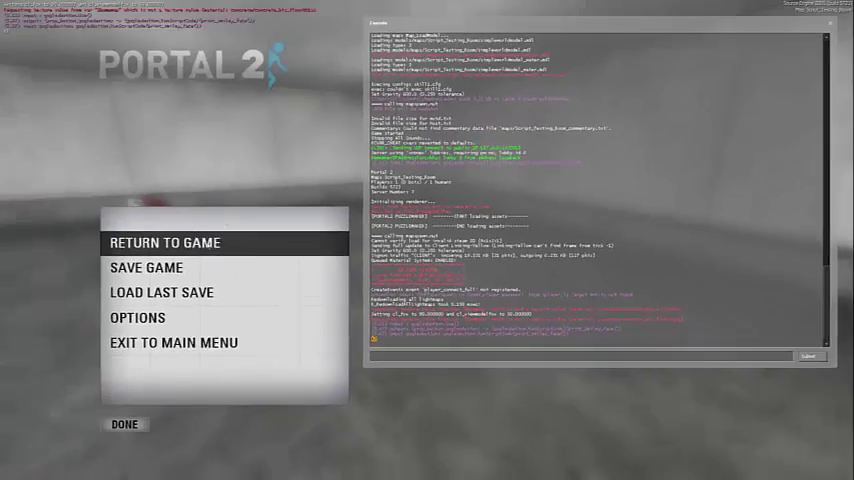
key("grave")
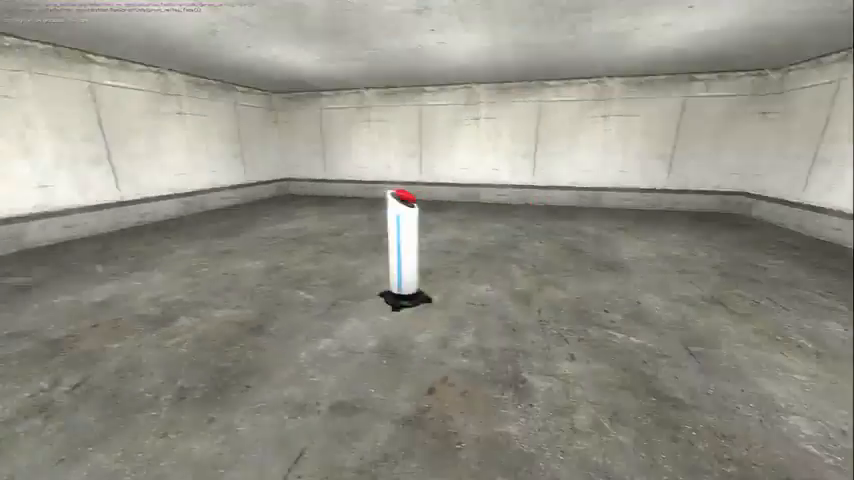
Copy the printl line and paste it twice so the function prints three smiley lines.
key("alt+Tab")
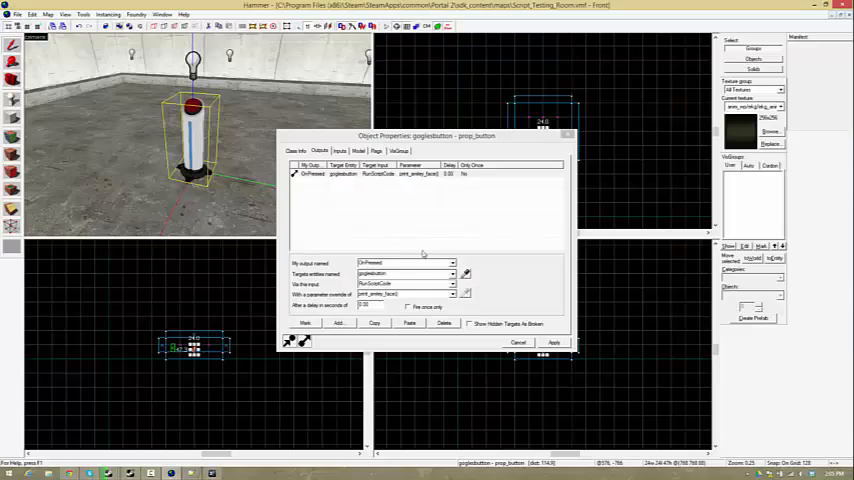
key("alt+Tab")
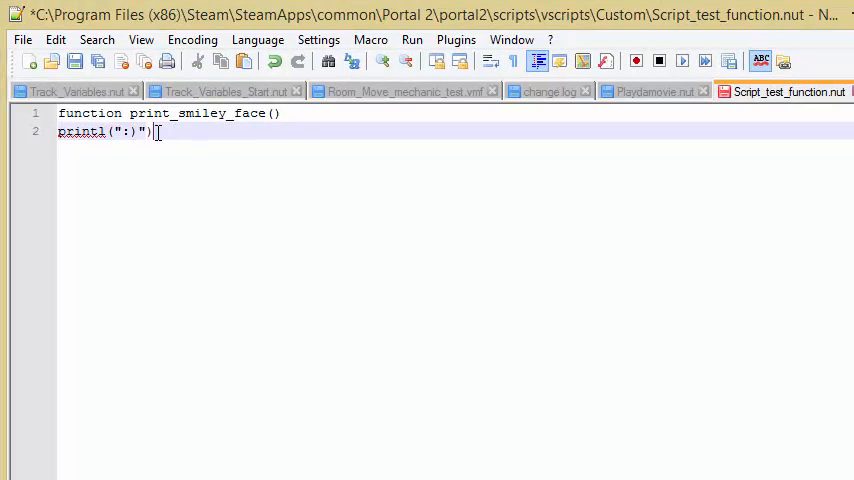
key("shift+Home")
key("ctrl+c")
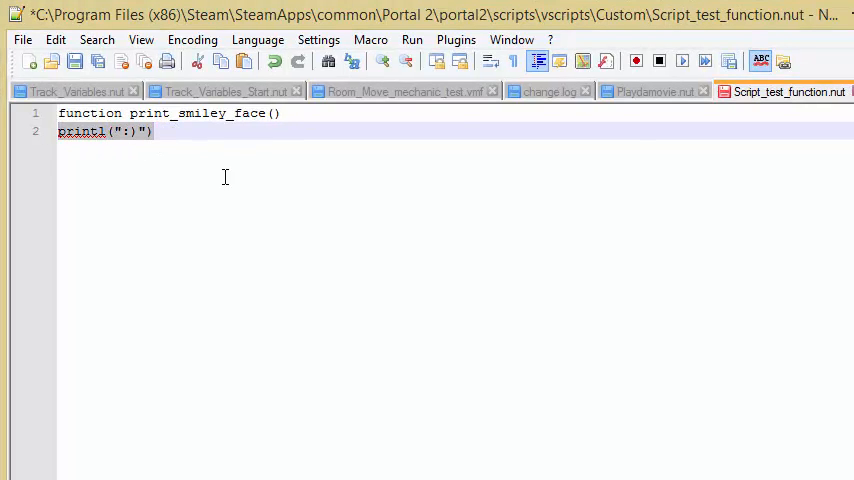
left_click(220, 138)
key("Return")
key("ctrl+v")
key("Return")
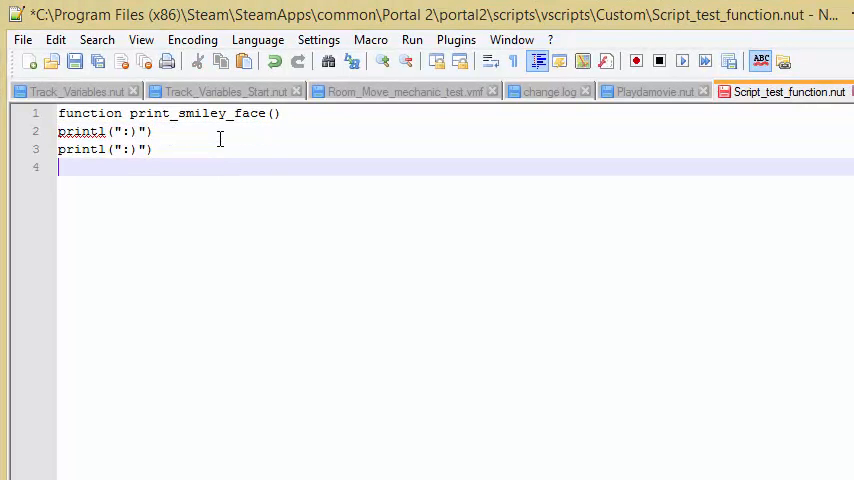
key("ctrl+v")
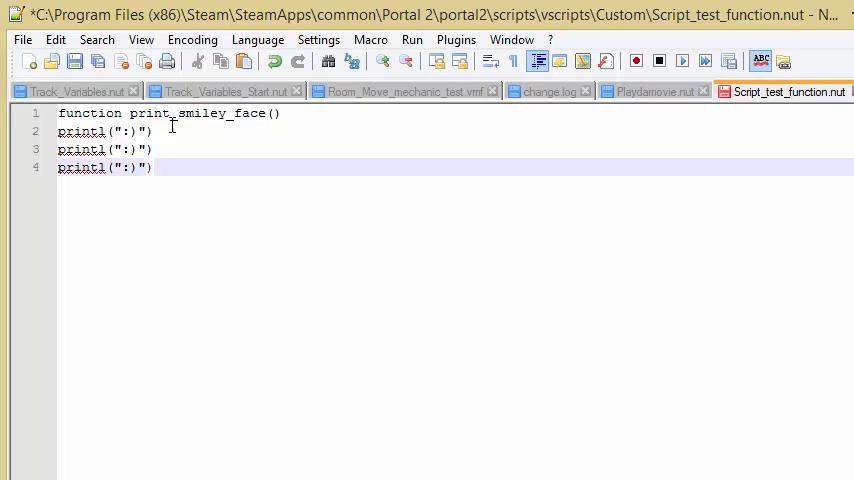
Wrap the function body in { after () on line 1 and }; after line 4, removing a stray space.
double_click(67, 112)
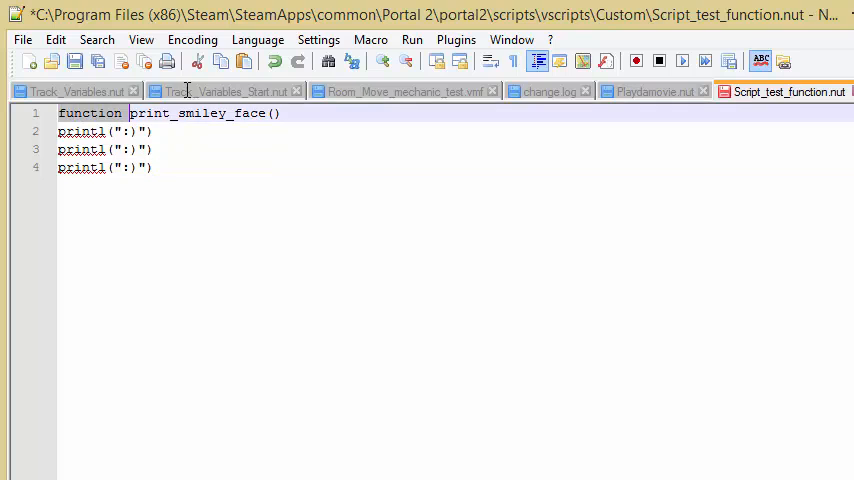
left_click_drag(67, 112, 268, 112)
left_click(147, 131)
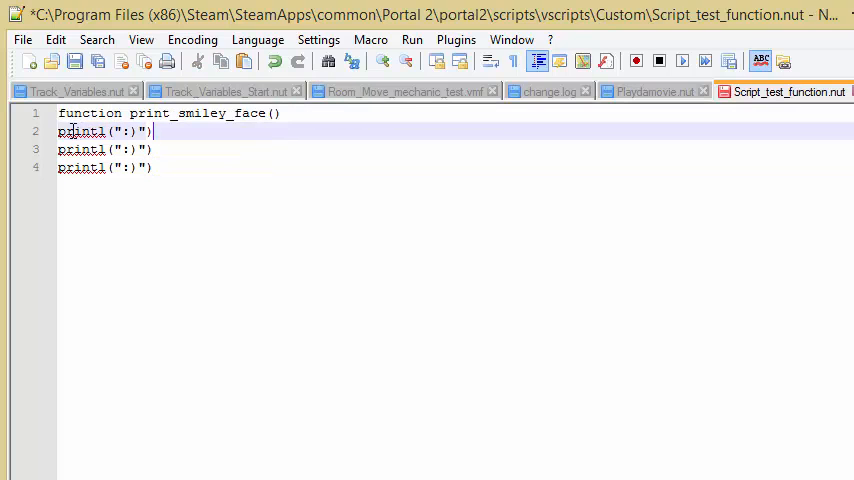
left_click_drag(59, 131, 170, 133)
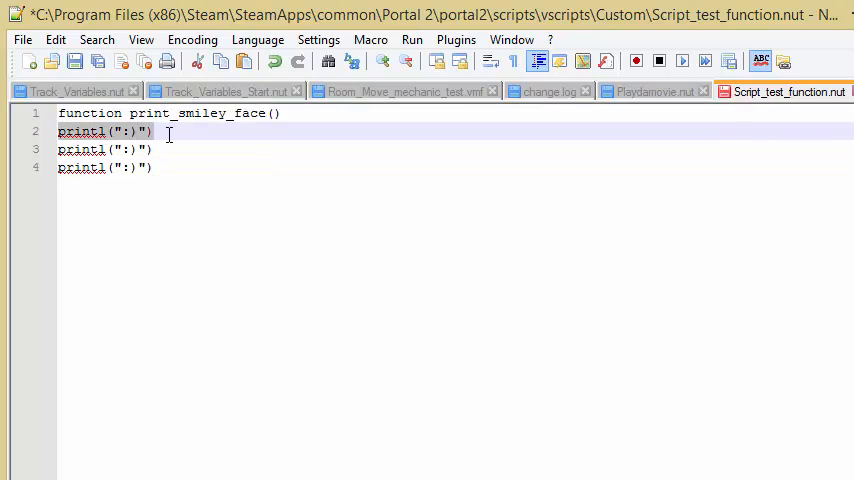
left_click(332, 128)
left_click(344, 115)
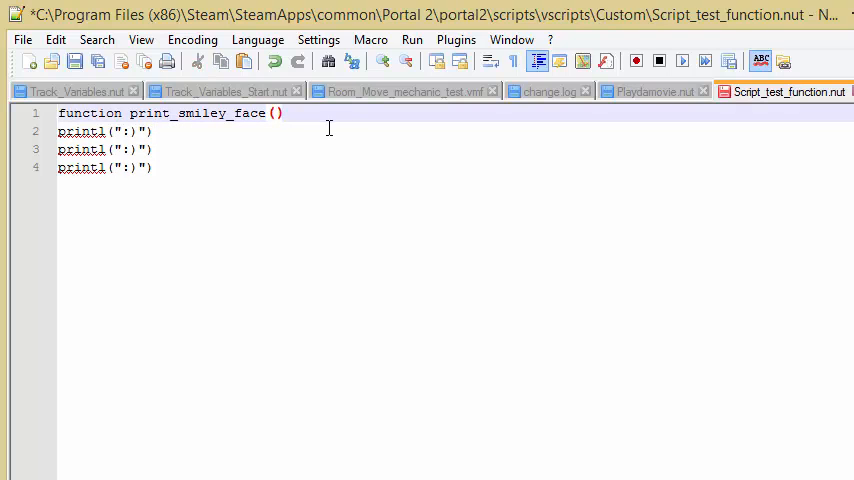
type("{")
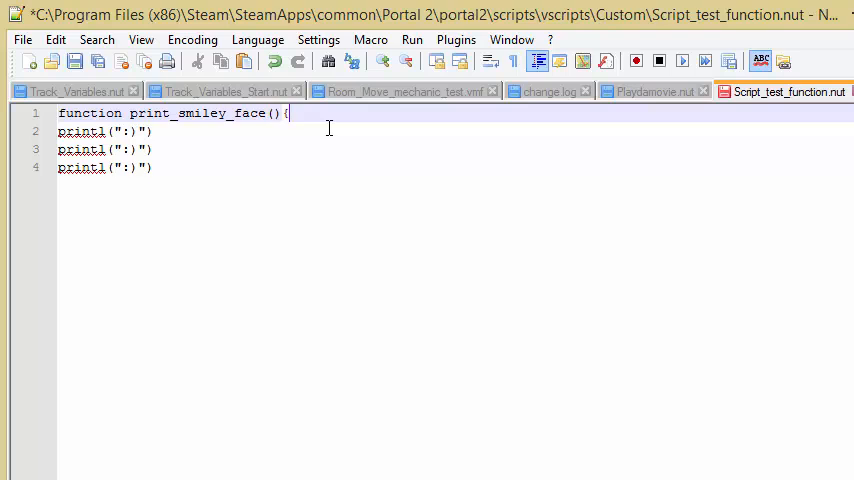
key("Down")
key("Down")
key("Down")
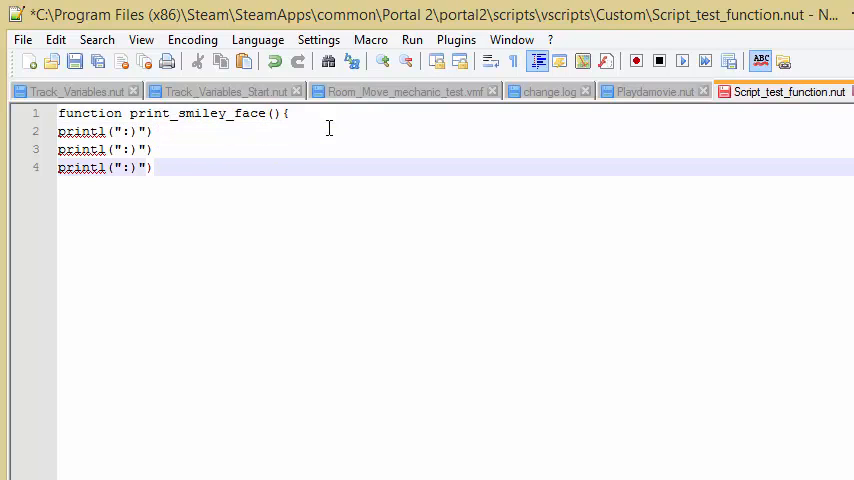
type("}")
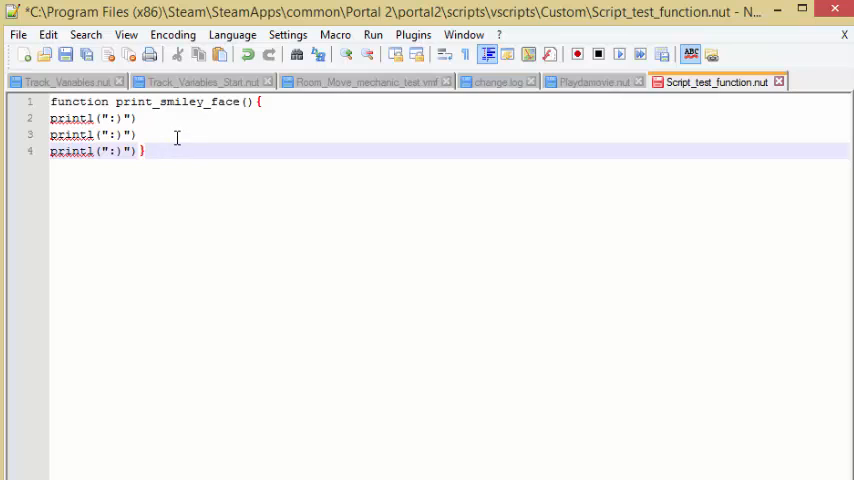
left_click(295, 102)
left_click(253, 102)
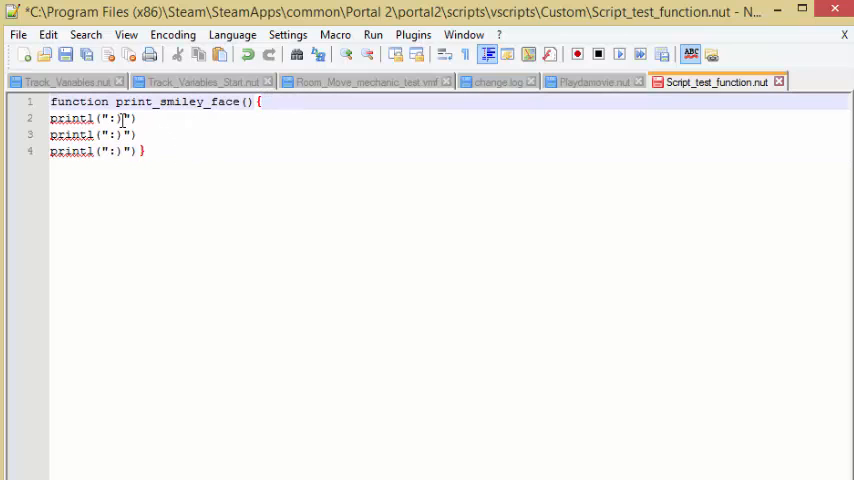
key("Left")
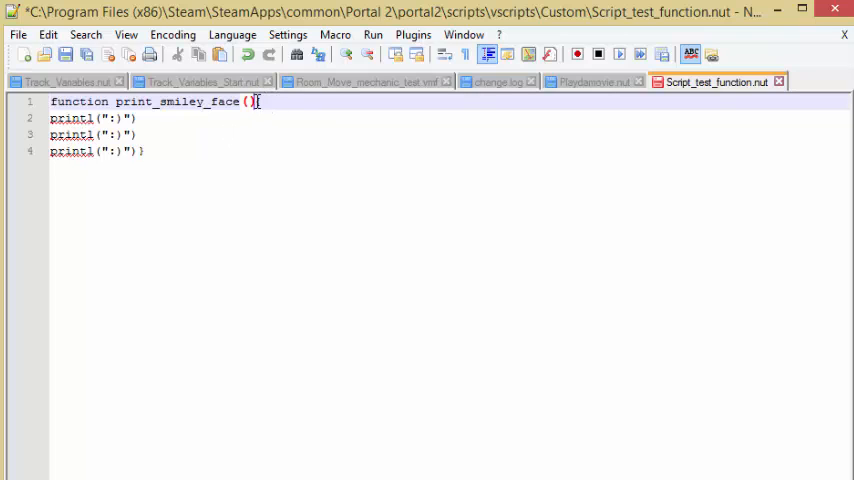
key("BackSpace")
type("{")
left_click(152, 151)
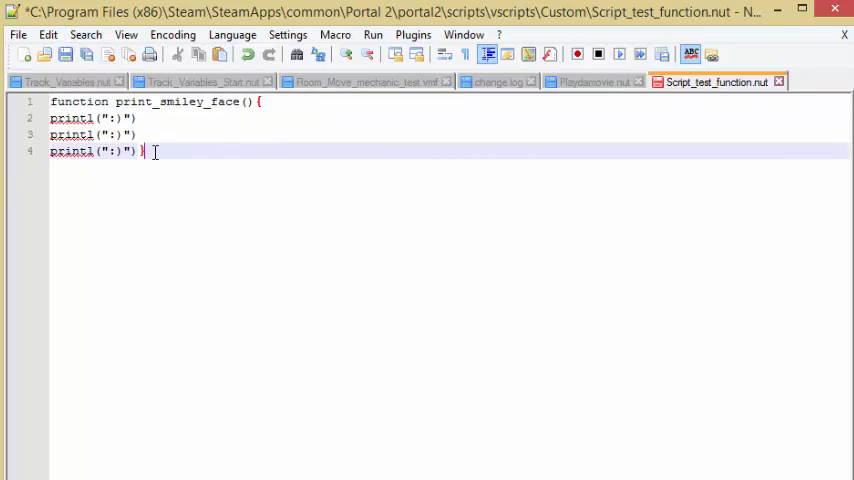
type(";")
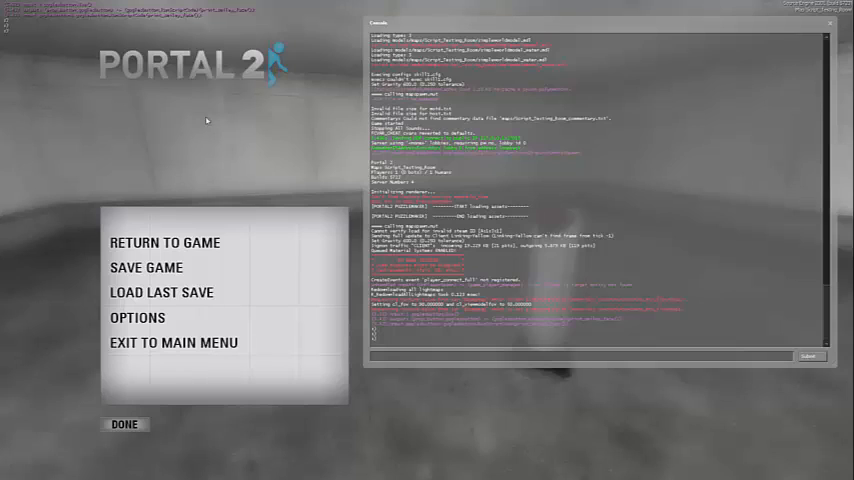
Switch back to the script file and close the small browser login window.
key("alt+Tab")
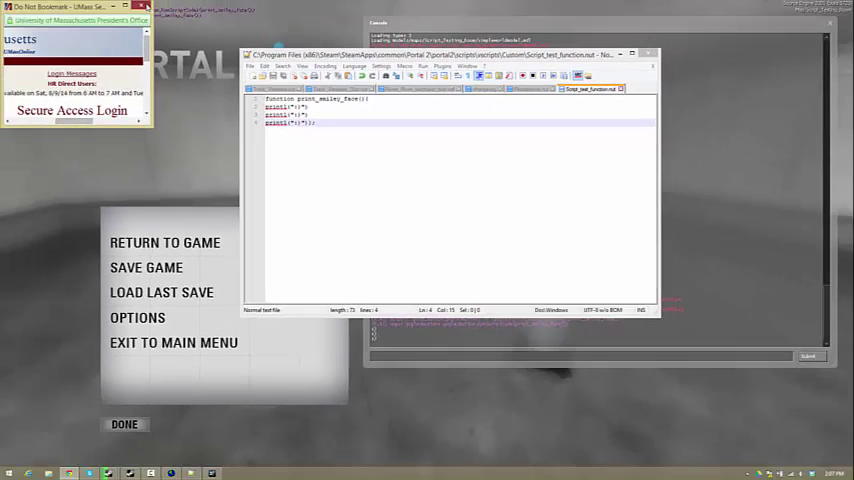
left_click(143, 6)
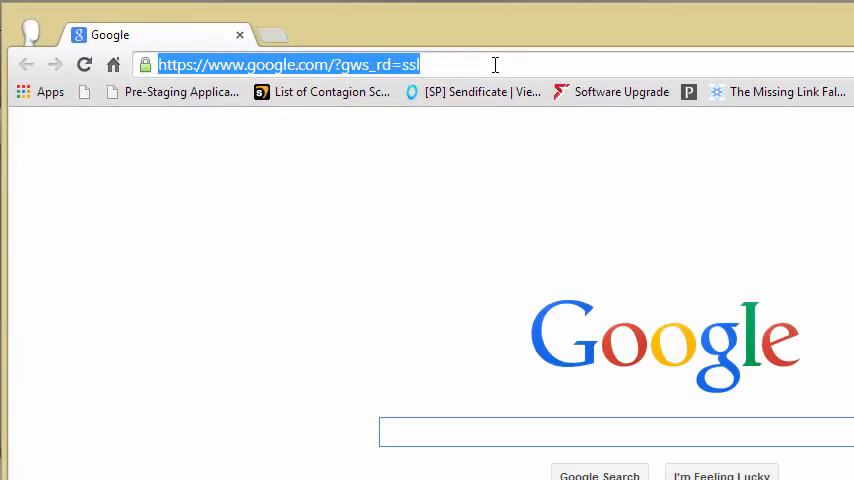
type("liist")
Search for Portal 2 script functions, open the Valve wiki result and select the ScriptSteamShowURL signature.
key("BackSpace")
key("BackSpace")
key("BackSpace")
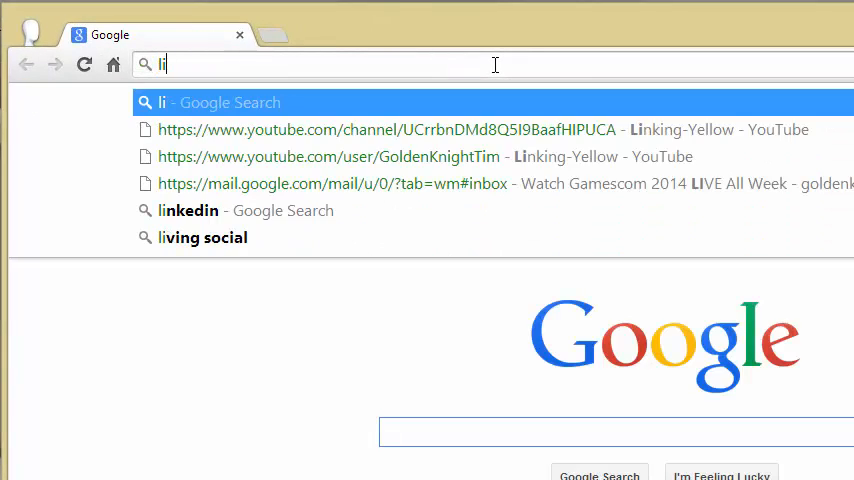
type("st of portal")
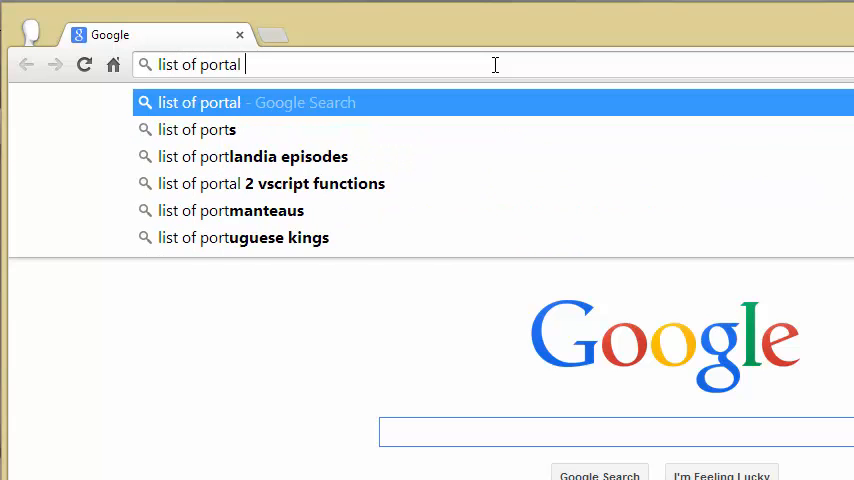
type(" 2 script functions")
key("Return")
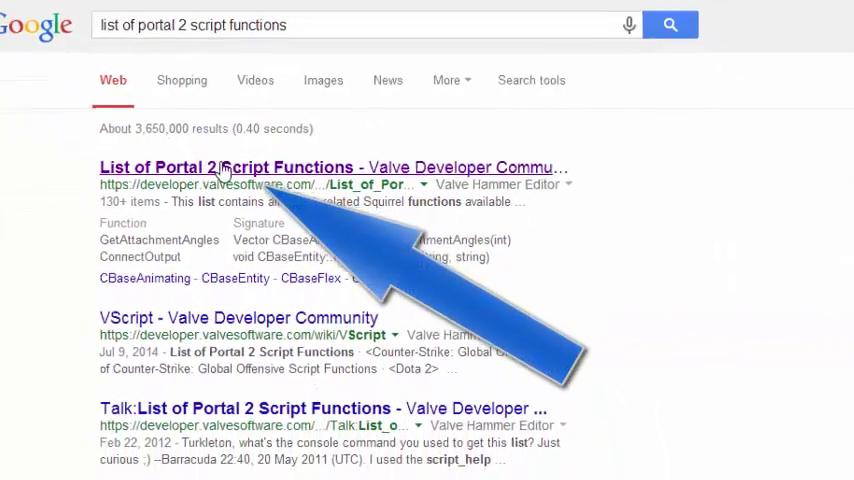
left_click(215, 230)
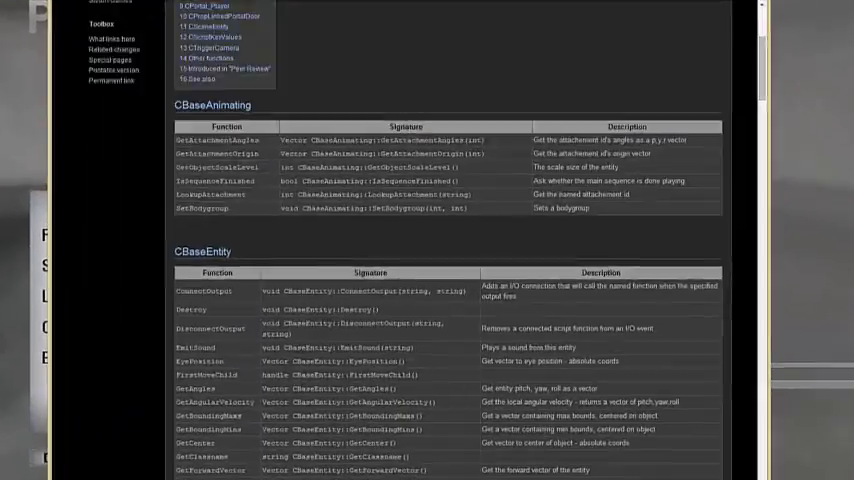
scroll(243, 361, "down", 10)
scroll(243, 361, "down", 10)
scroll(243, 361, "down", 10)
scroll(243, 361, "down", 10)
scroll(243, 361, "down", 10)
scroll(218, 312, "down", 8)
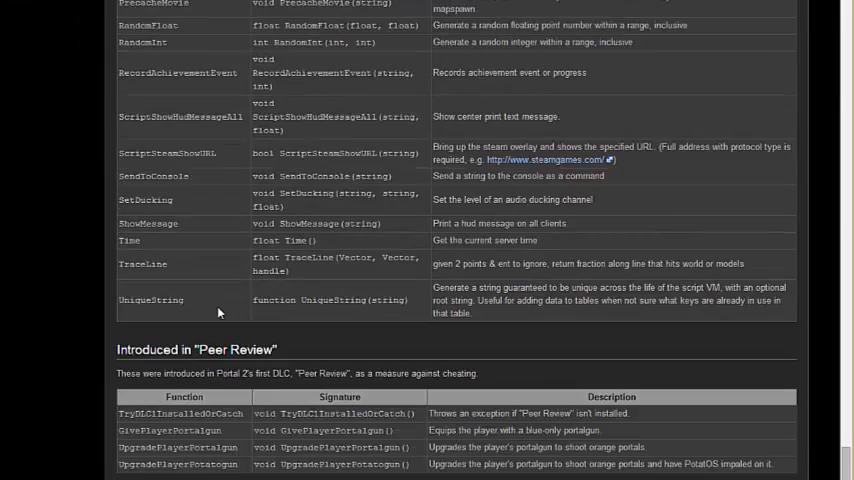
scroll(218, 312, "up", 10)
scroll(218, 312, "up", 8)
scroll(218, 312, "up", 8)
scroll(218, 312, "up", 8)
scroll(218, 312, "down", 10)
scroll(218, 312, "down", 10)
scroll(218, 312, "down", 10)
scroll(218, 312, "down", 6)
scroll(218, 312, "up", 5)
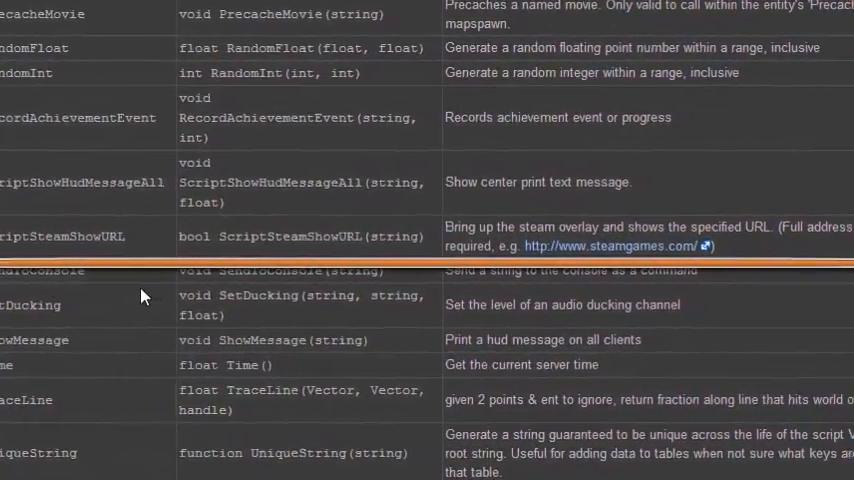
left_click_drag(420, 236, 38, 236)
key("ctrl+c")
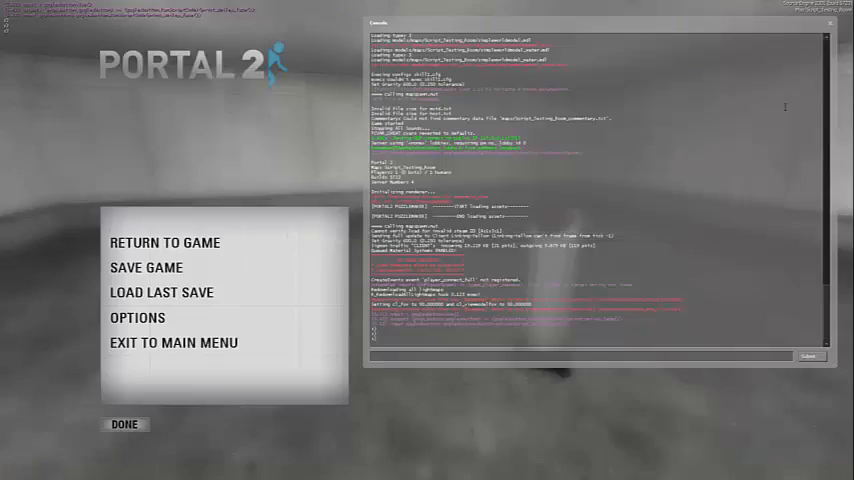
key("alt+Tab")
key("alt+Tab")
key("alt+Tab")
key("alt+Tab")
key("alt+Tab")
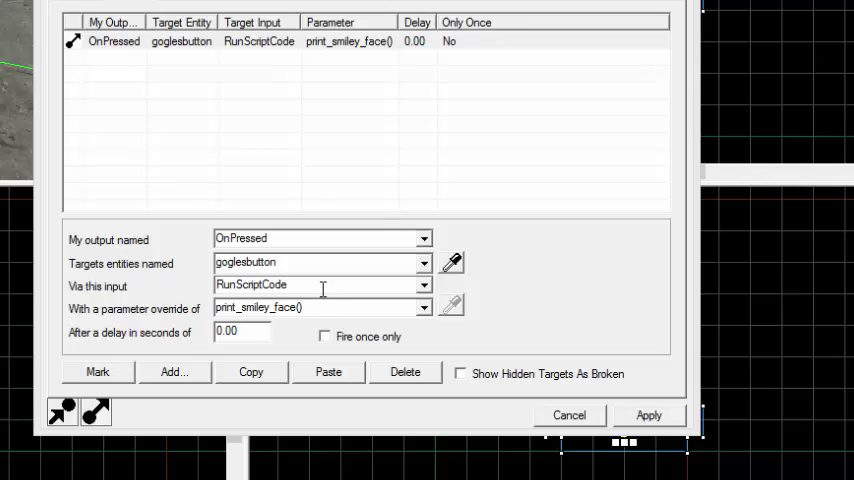
double_click(290, 307)
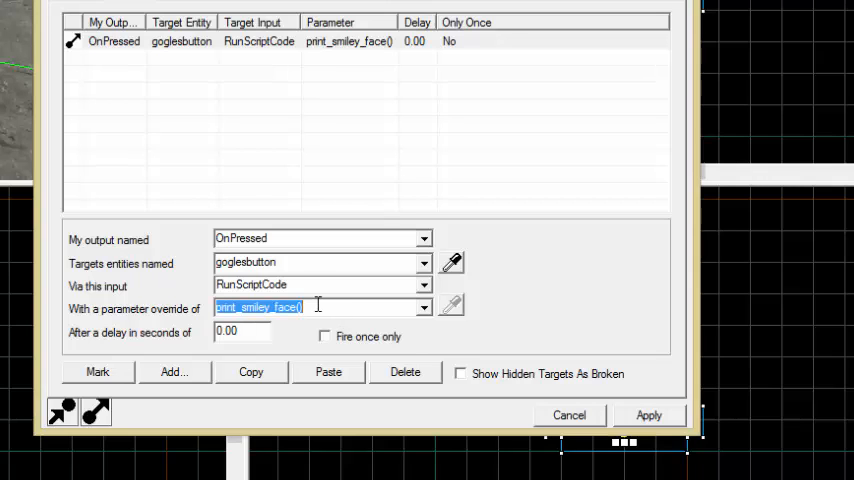
key("ctrl+v")
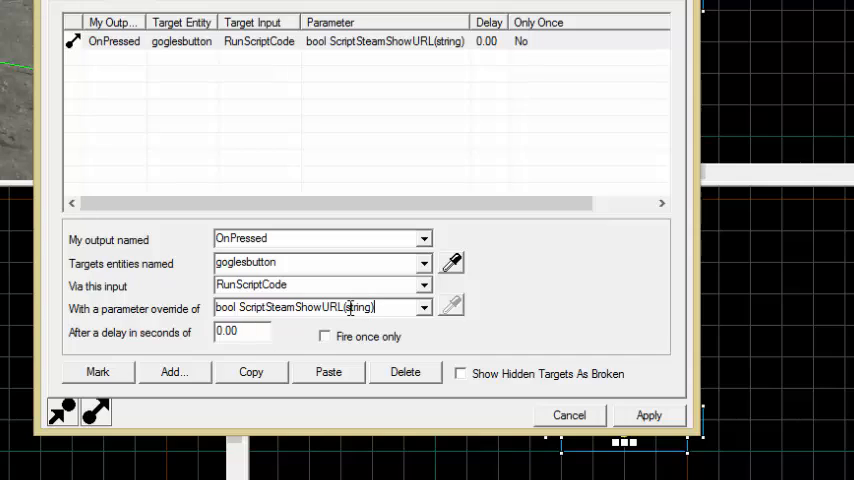
left_click_drag(345, 307, 374, 307)
type("\"")
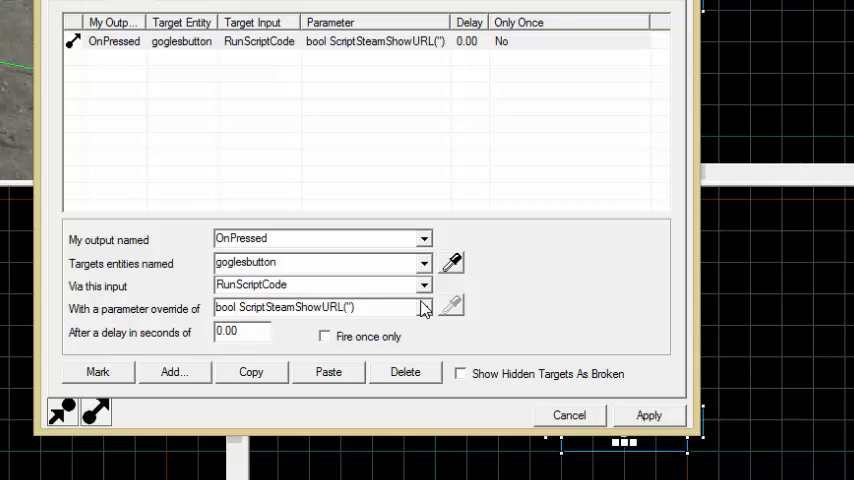
type("h")
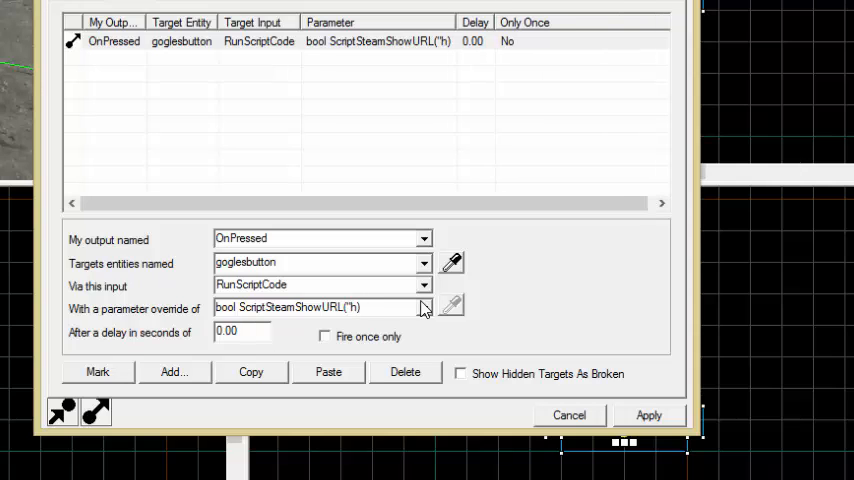
type("ttp:")
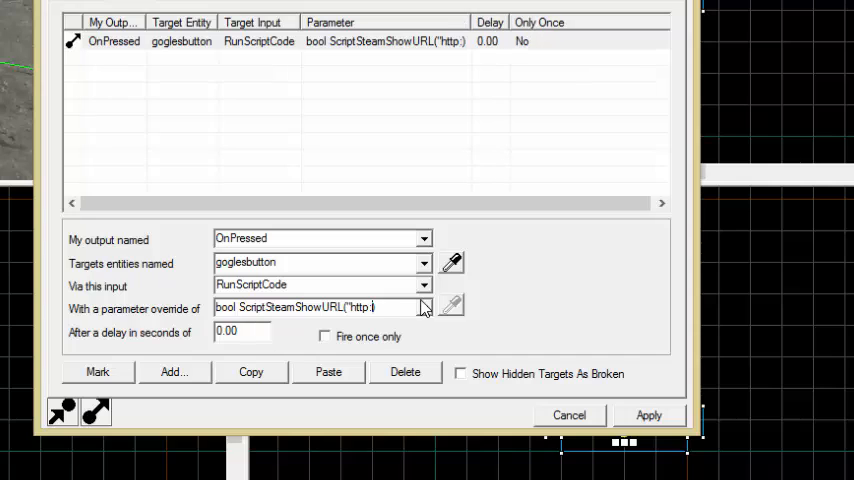
type("//")
type("google")
key("BackSpace")
key("BackSpace")
key("BackSpace")
type("wwww")
key("BackSpace")
type(".google.com")
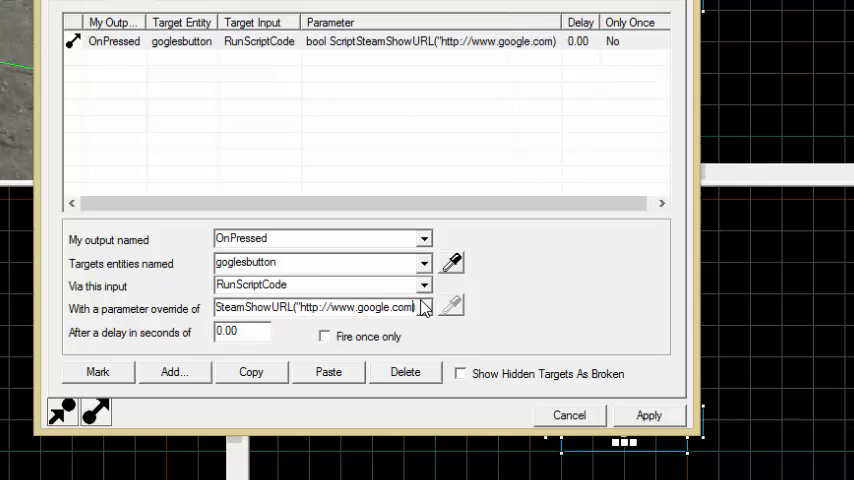
type("\")")
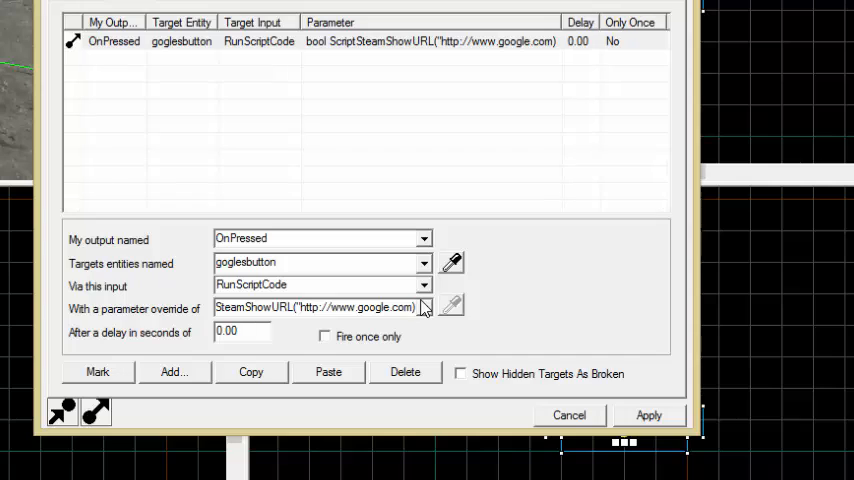
type(")")
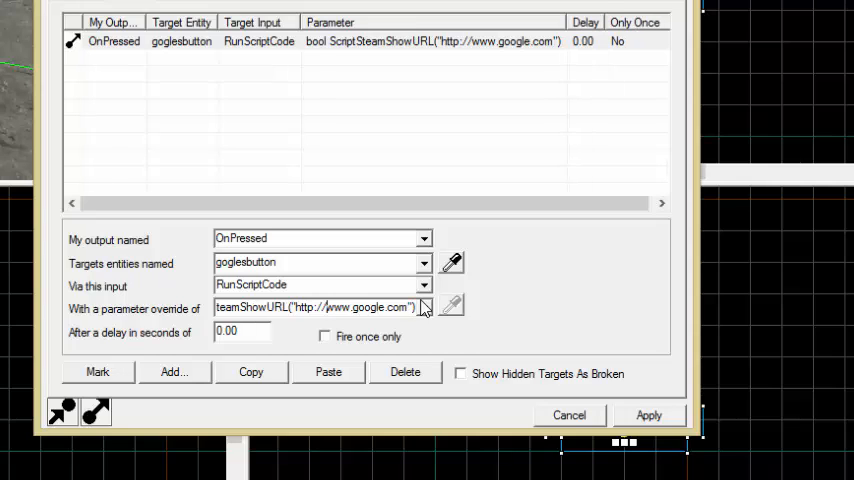
Select the whole ScriptSteamShowURL call and cut it out, leaving the parameter empty.
key("Home")
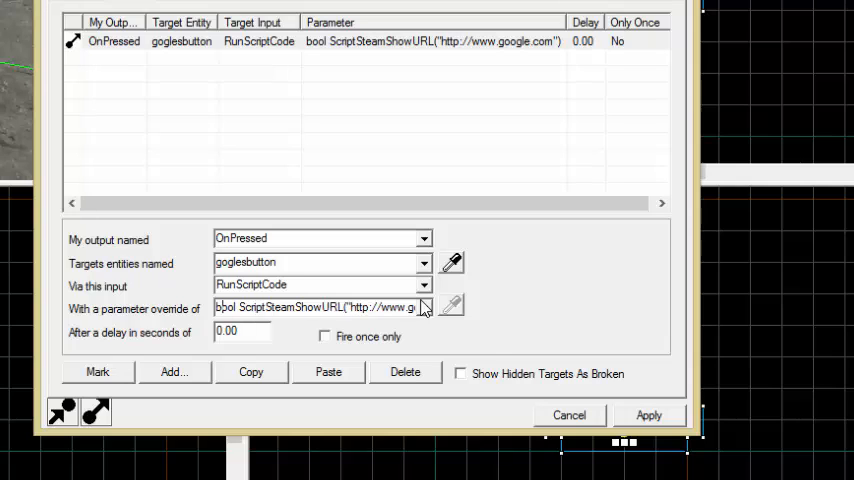
key("End")
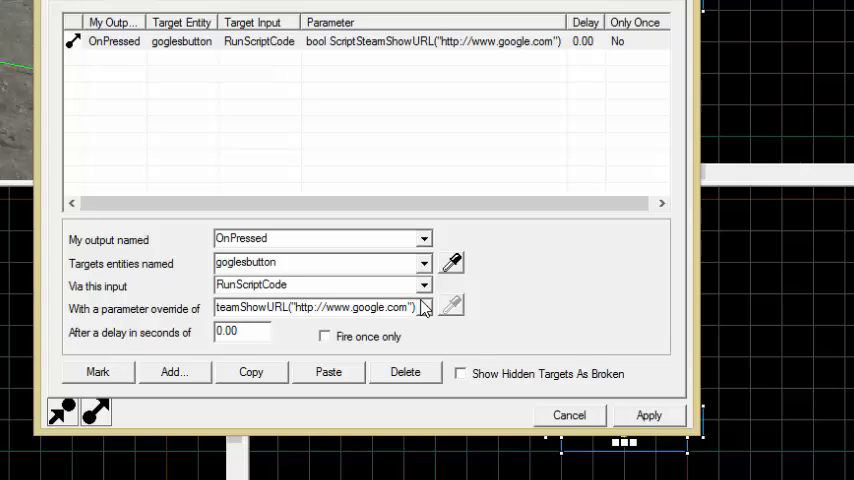
key("shift+Home")
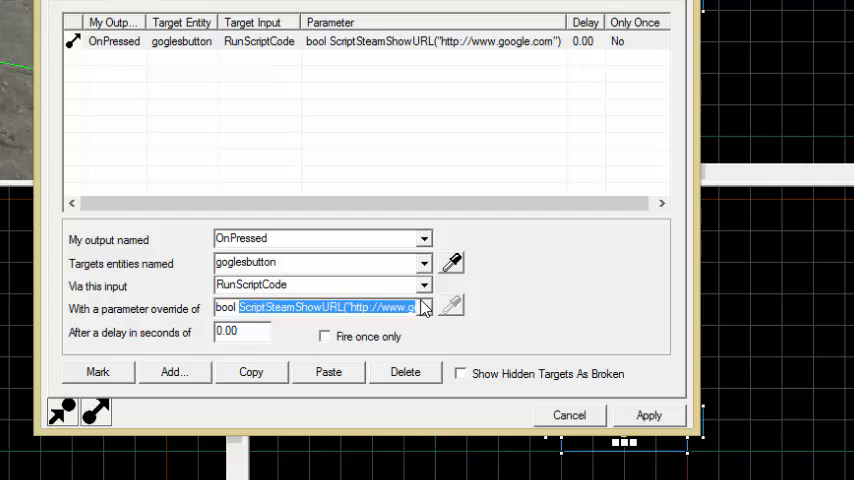
key("BackSpace")
key("BackSpace")
key("BackSpace")
key("BackSpace")
key("BackSpace")
key("BackSpace")
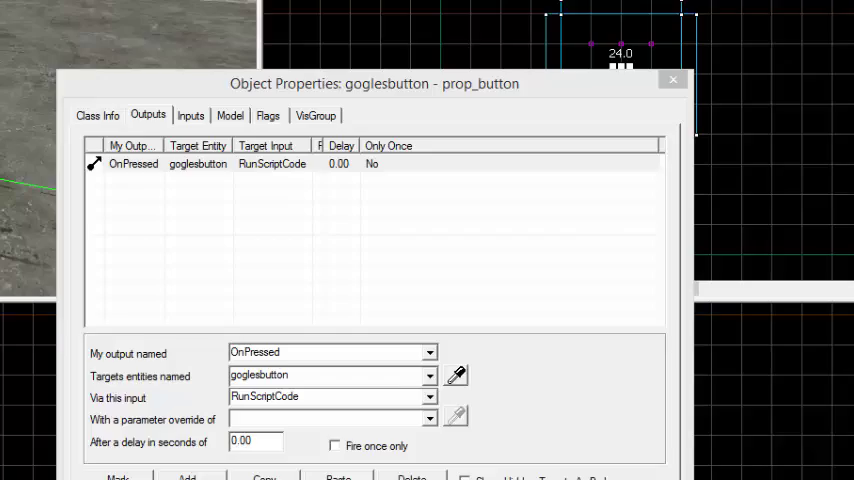
key("alt+Tab")
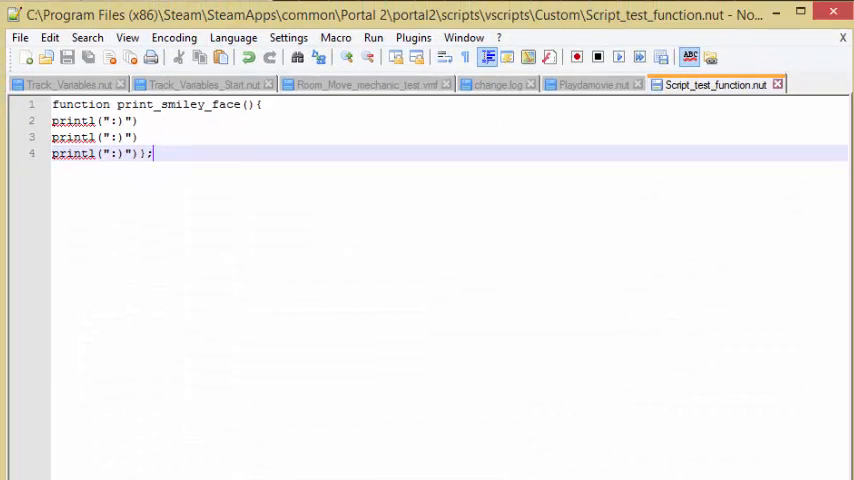
left_click_drag(155, 153, 24, 108)
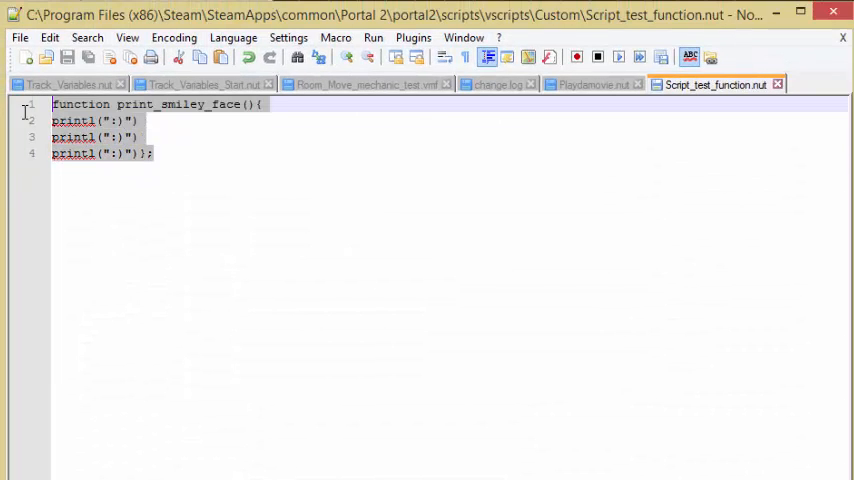
left_click_drag(24, 153, 18, 121)
type("ScriptSteamShowURL(\"http://www.google.com\")")
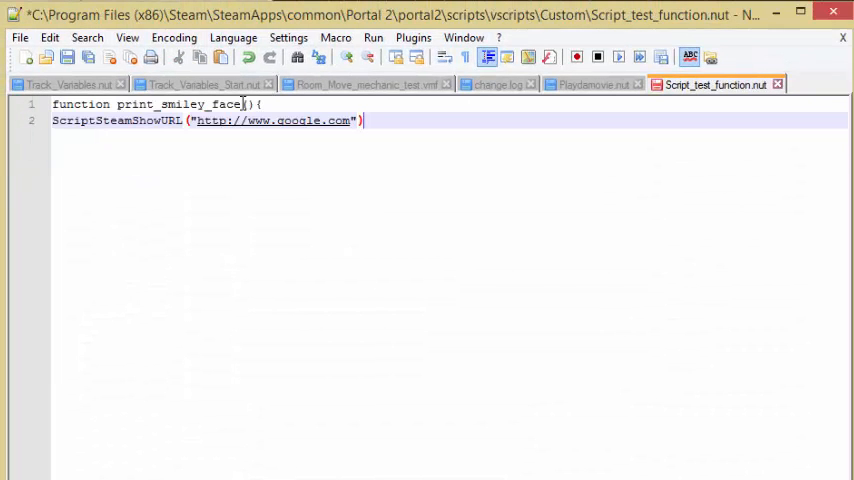
Review the quoted google address on line 2, then select the function name print_smiley_face.
double_click(128, 104)
left_click_drag(53, 120, 357, 120)
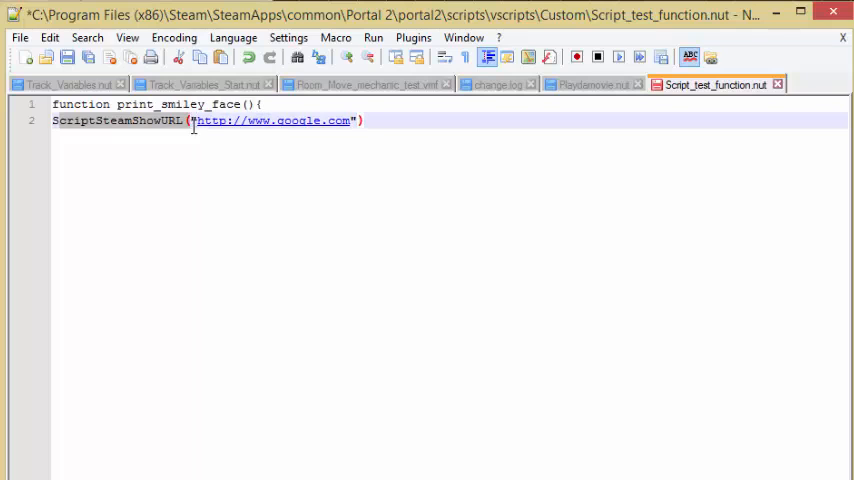
left_click(380, 120)
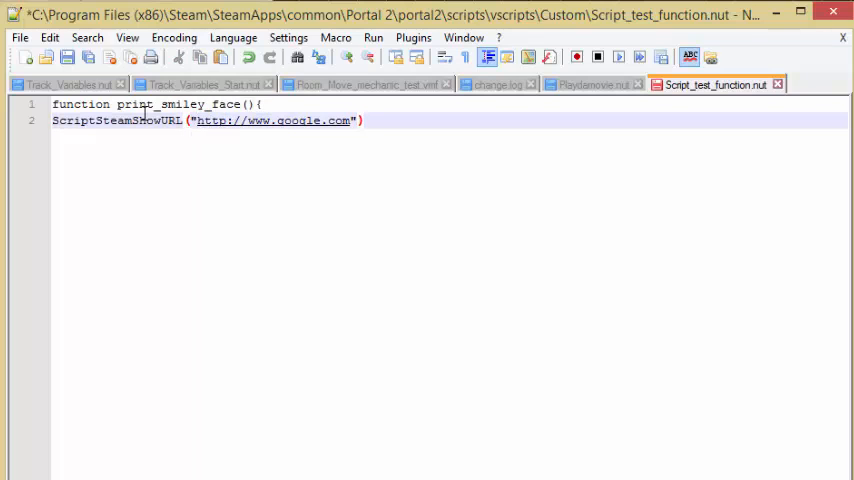
left_click(191, 120)
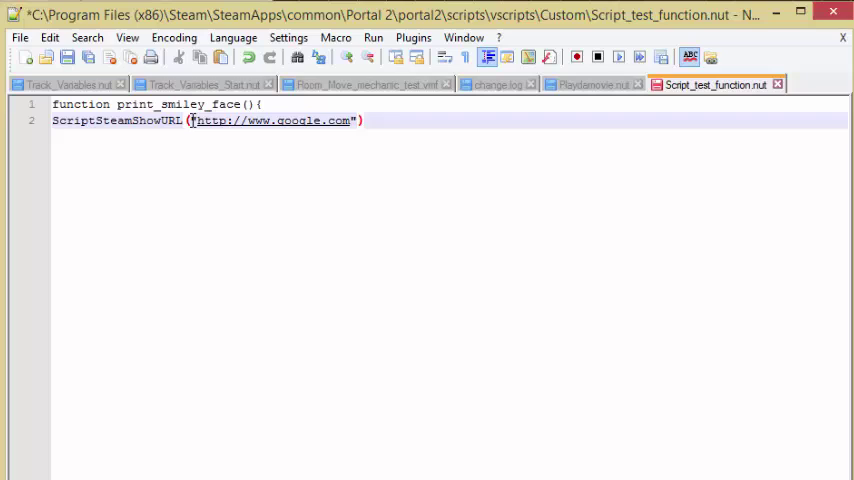
left_click(353, 120)
left_click_drag(353, 120, 191, 121)
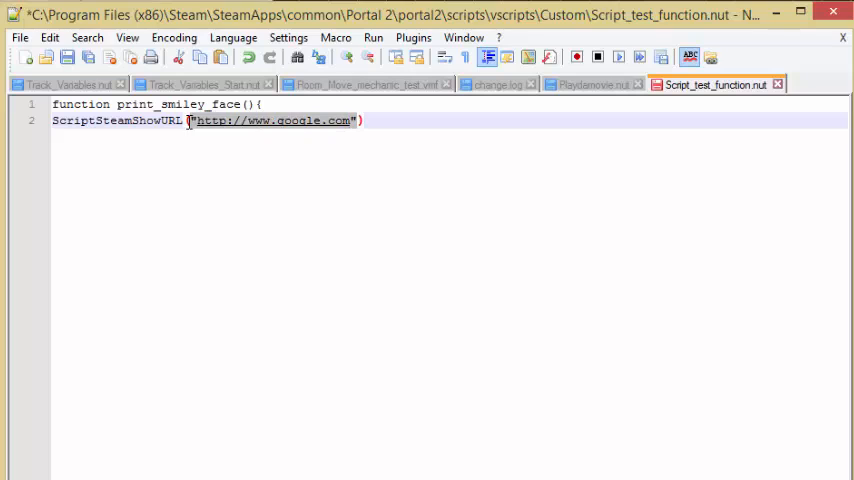
left_click(147, 120)
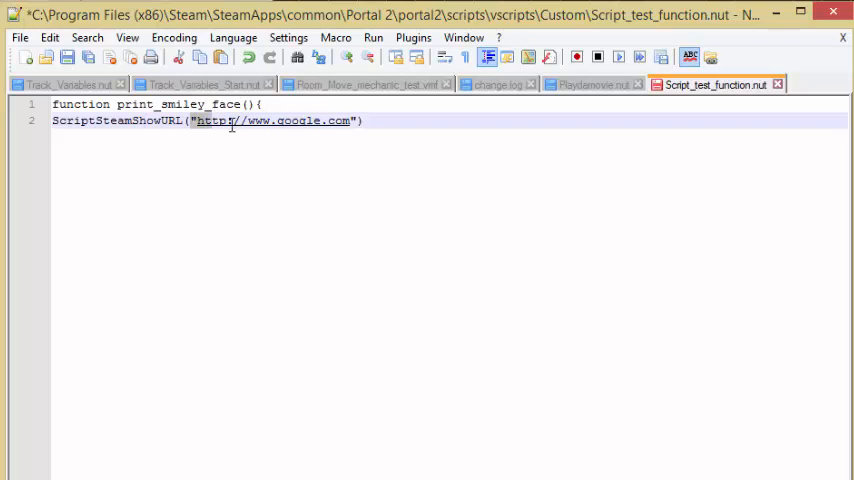
left_click_drag(190, 120, 357, 120)
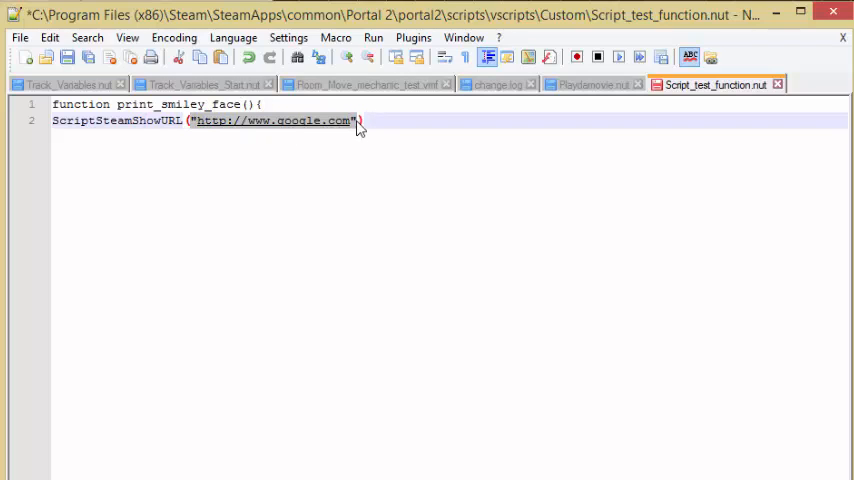
left_click(385, 125)
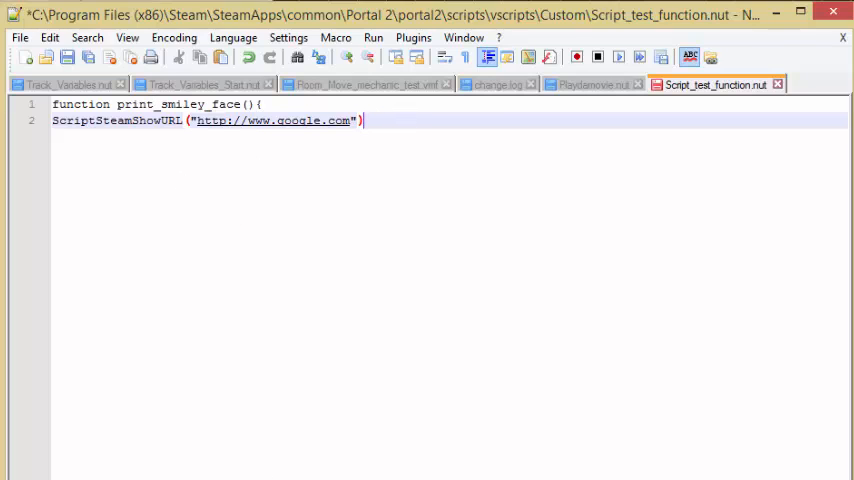
left_click_drag(118, 104, 246, 104)
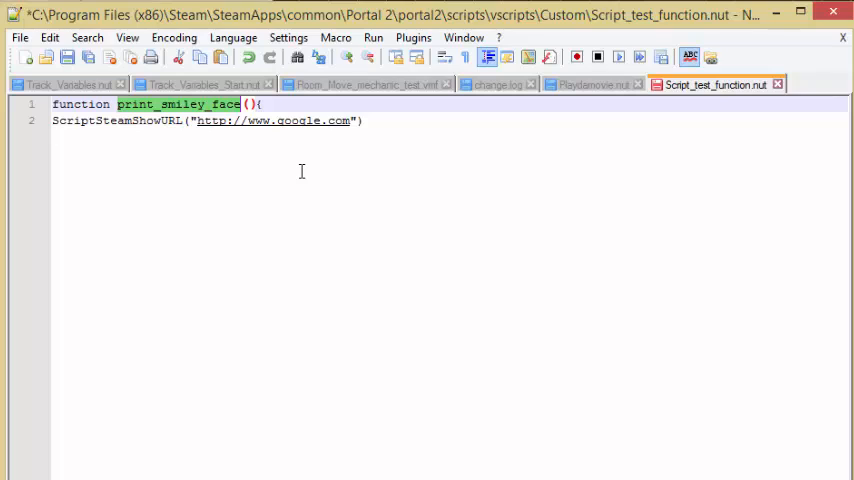
type("Play")
type("_")
Rename the function to Visit_Awesome_Site and save Script_test_function.nut.
key("BackSpace")
key("BackSpace")
key("BackSpace")
key("BackSpace")
key("BackSpace")
type("Visit_Aw")
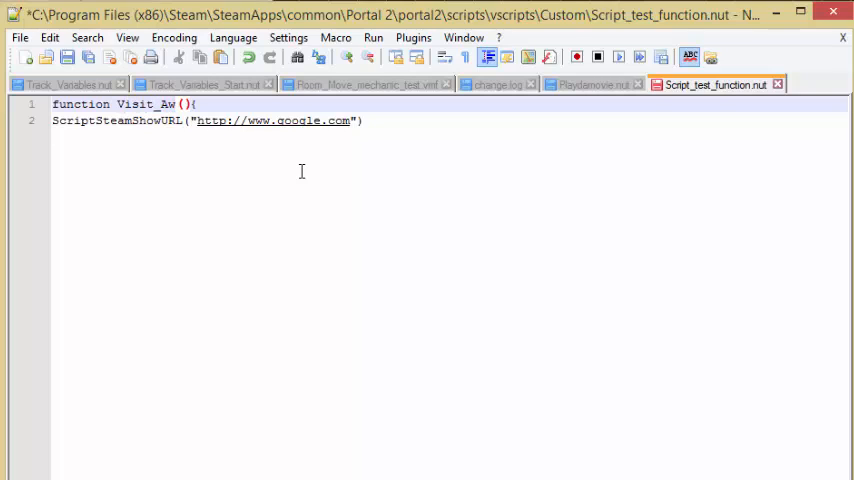
type("esome_Site")
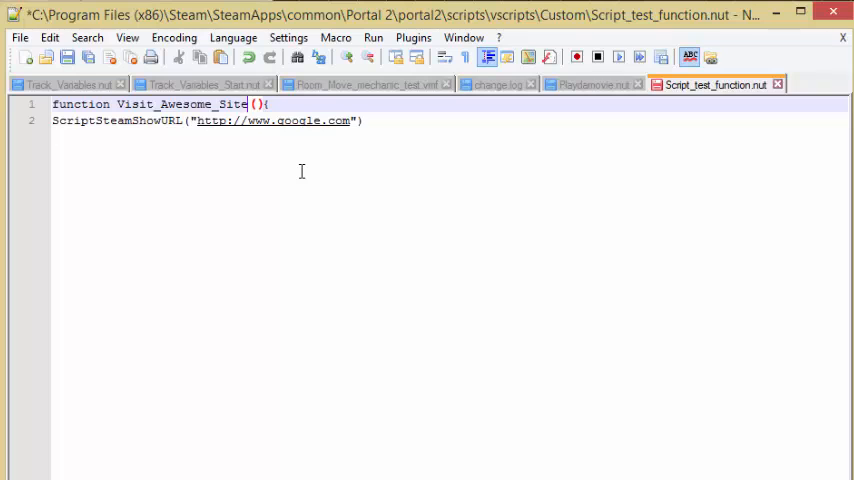
left_click(67, 57)
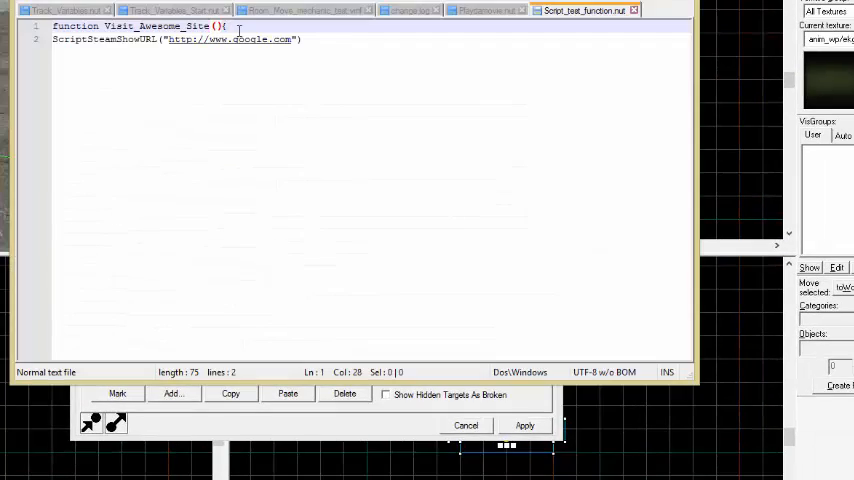
Paste Visit_Awesome_Site() from Notepad++ into goglesbutton's RunScriptCode parameter override and apply it.
left_click_drag(222, 26, 104, 26)
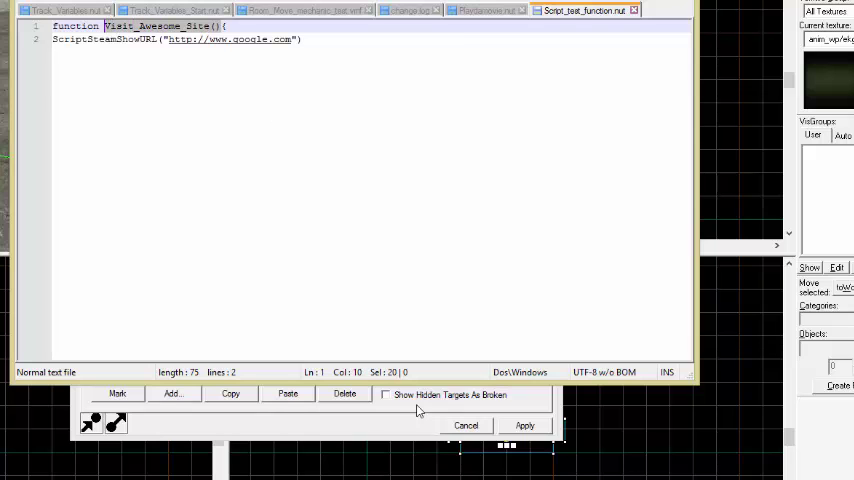
key("alt+Tab")
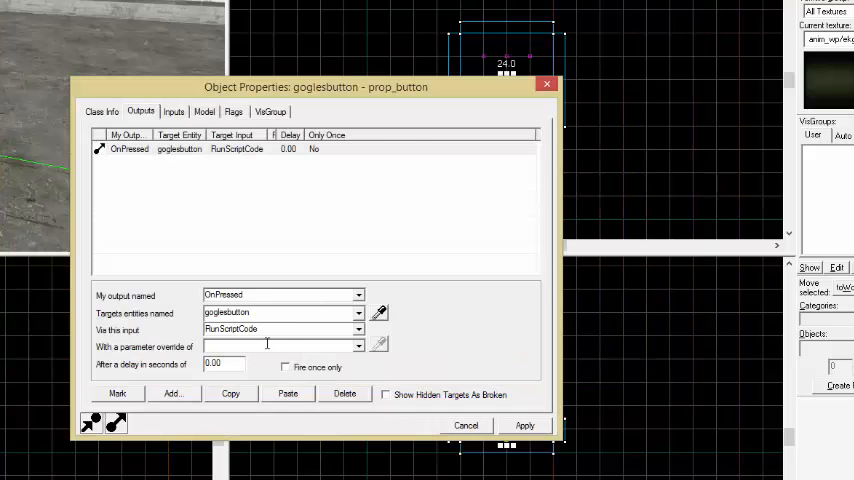
left_click(265, 345)
type("Visit_Awesome_Site()")
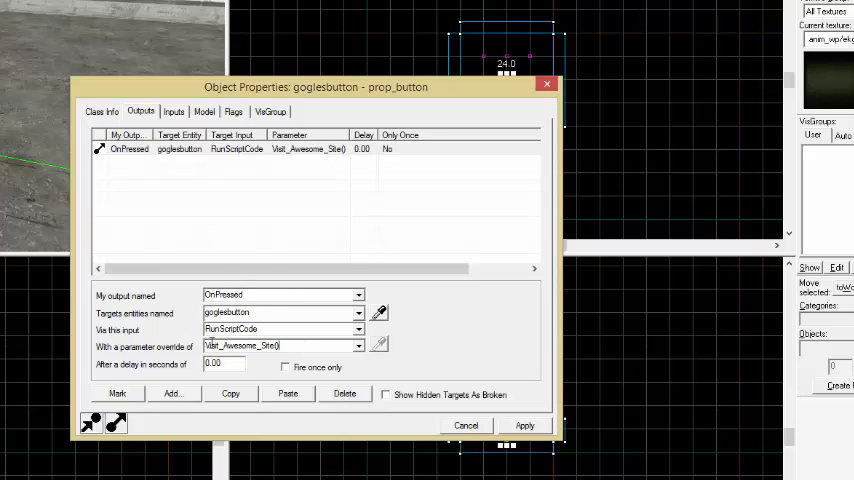
double_click(240, 345)
left_click(320, 345)
left_click(524, 425)
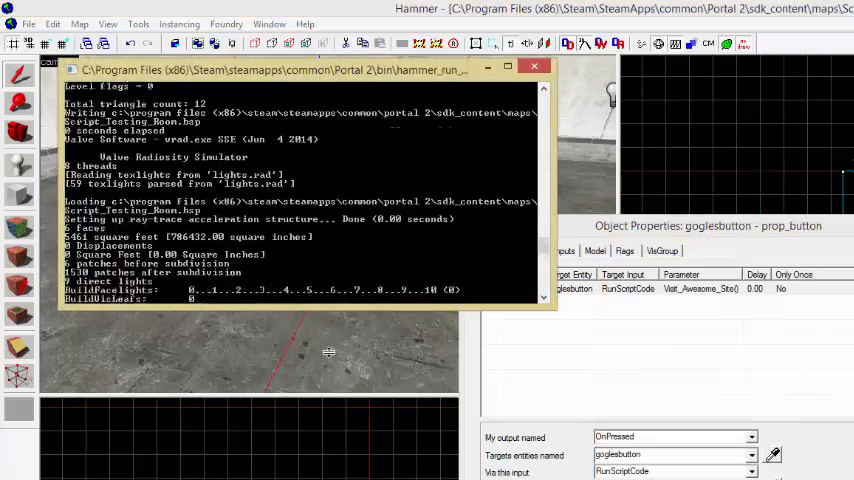
Press the pedestal button in-game and read the 'Visit_Awesome_Site does not exist' console error.
key("Return")
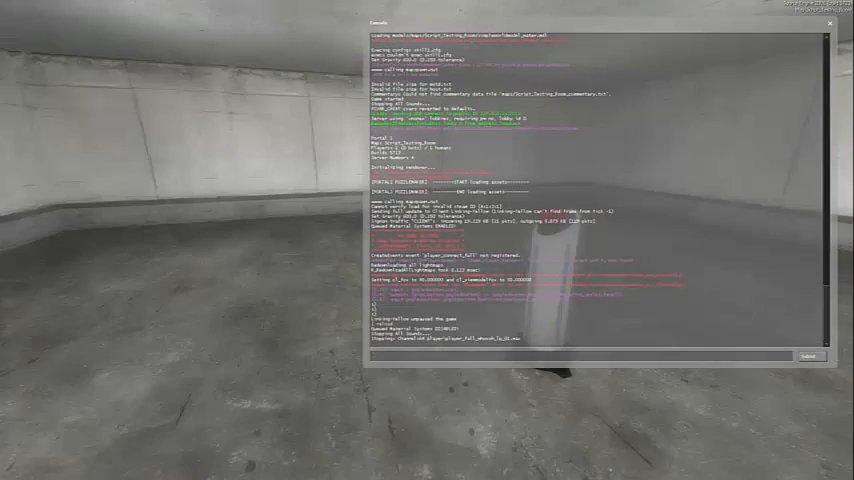
key("grave")
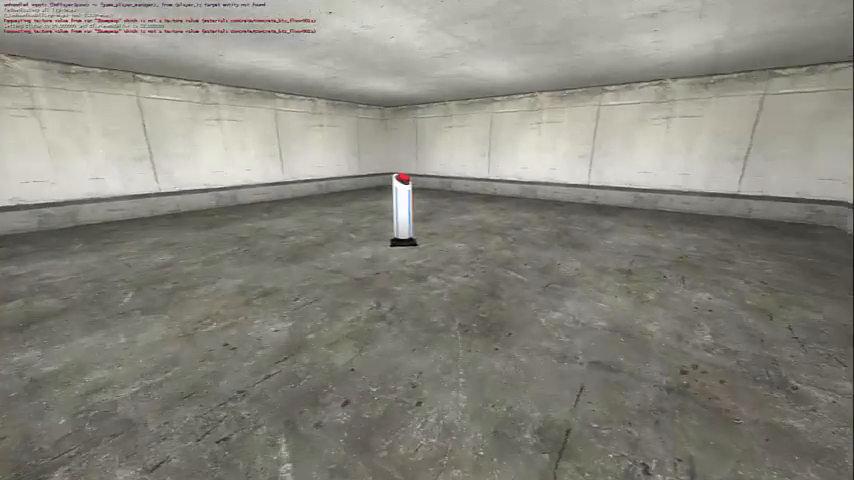
key("w")
key("e")
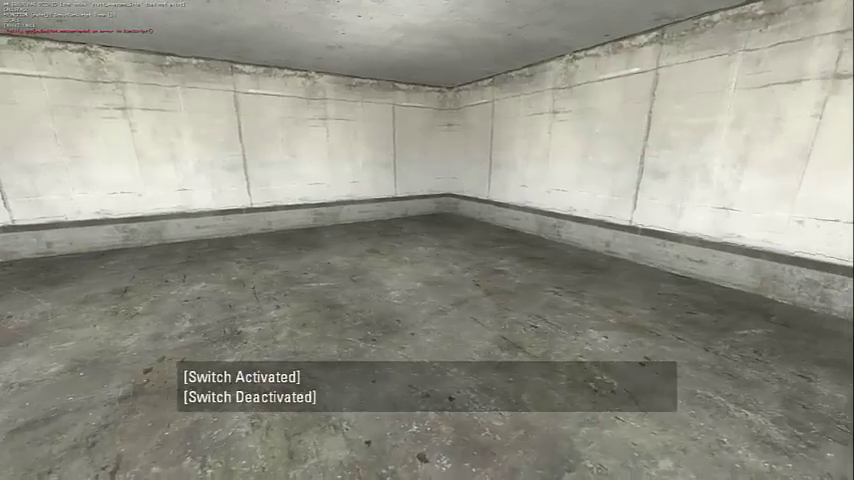
key("grave")
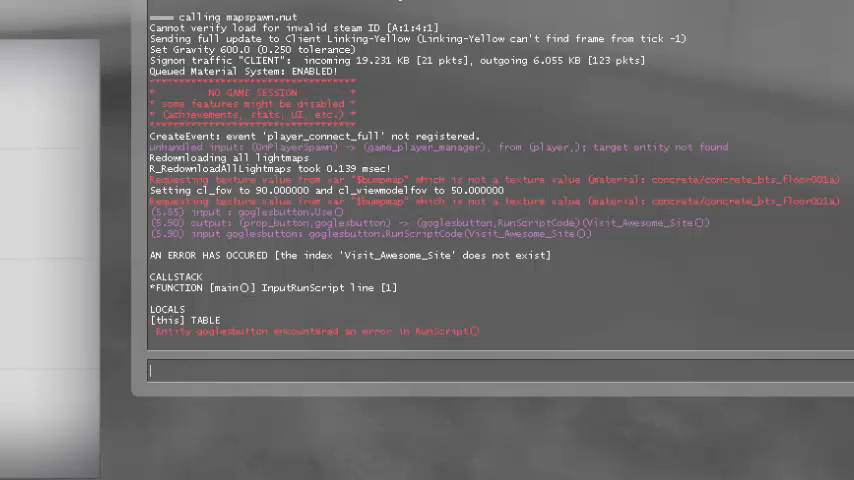
key("grave")
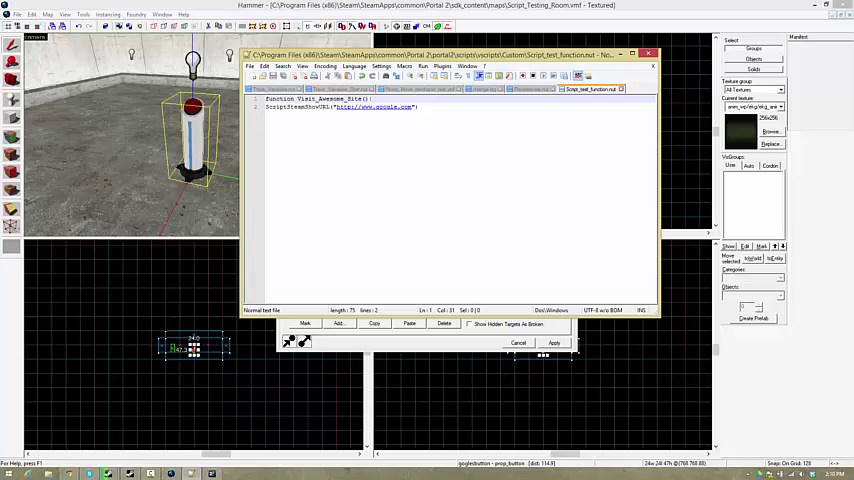
Delete the stray brace on line 1, reload the level, and trigger the button so the overlay browser opens.
key("BackSpace")
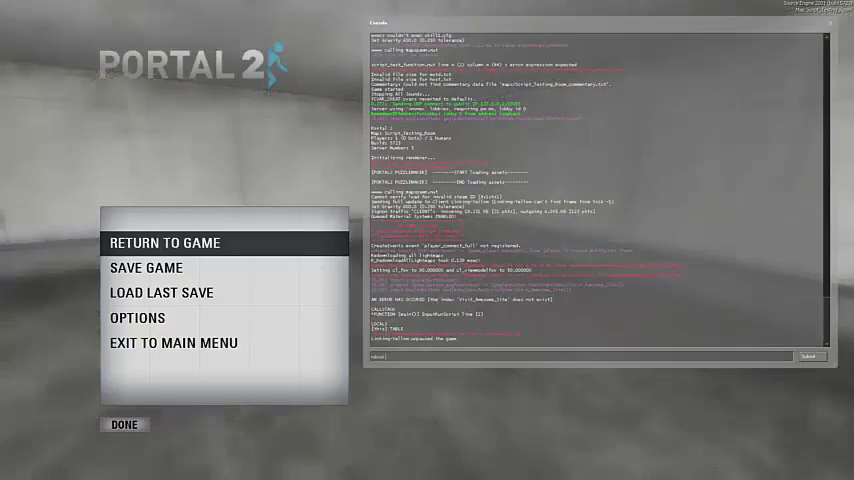
key("Return")
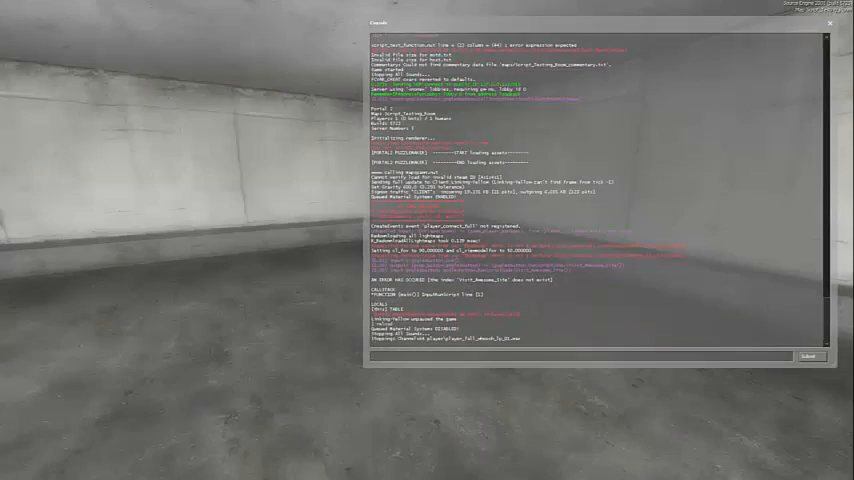
key("grave")
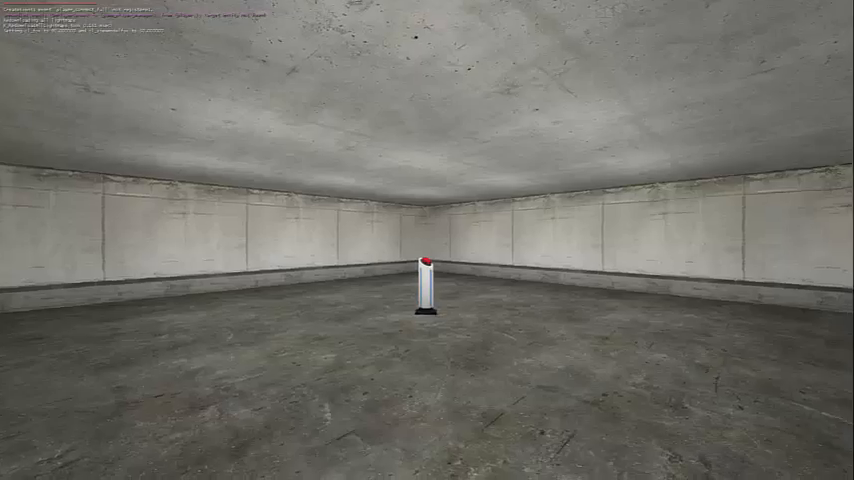
key("Escape")
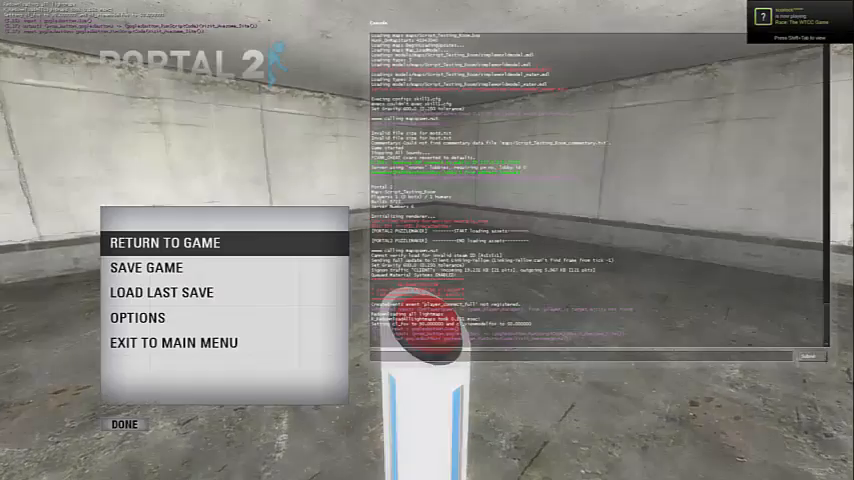
key("shift+Tab")
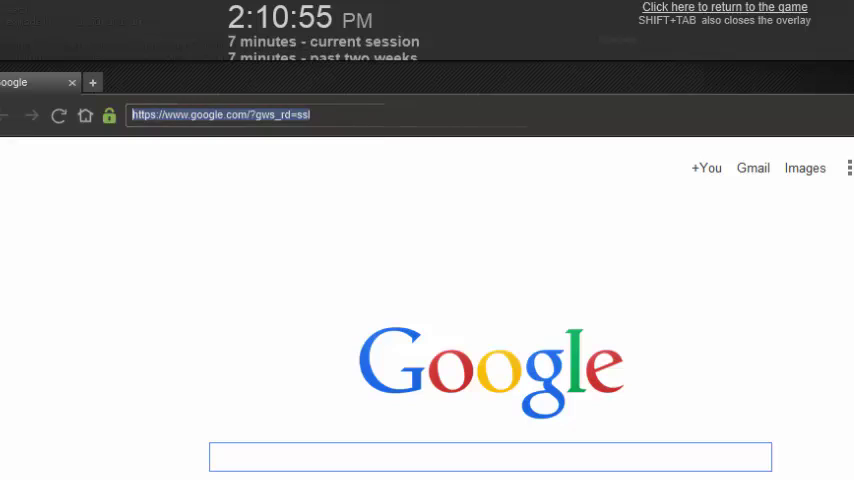
Let google.com load in the overlay browser, reposition it, close the overlay and press the button again.
key("End")
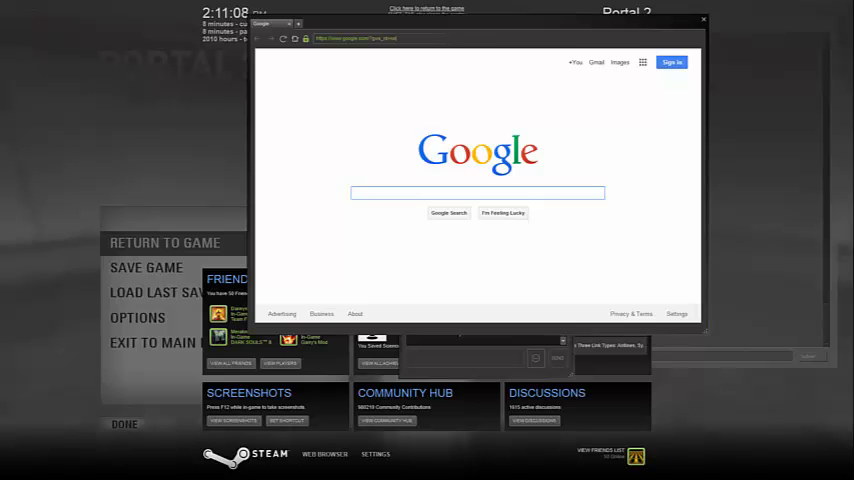
left_click_drag(480, 23, 430, 56)
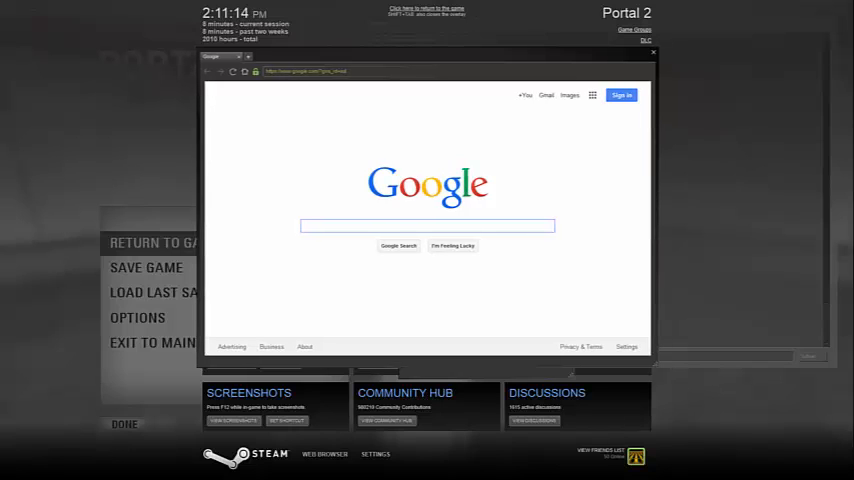
left_click_drag(430, 56, 425, 85)
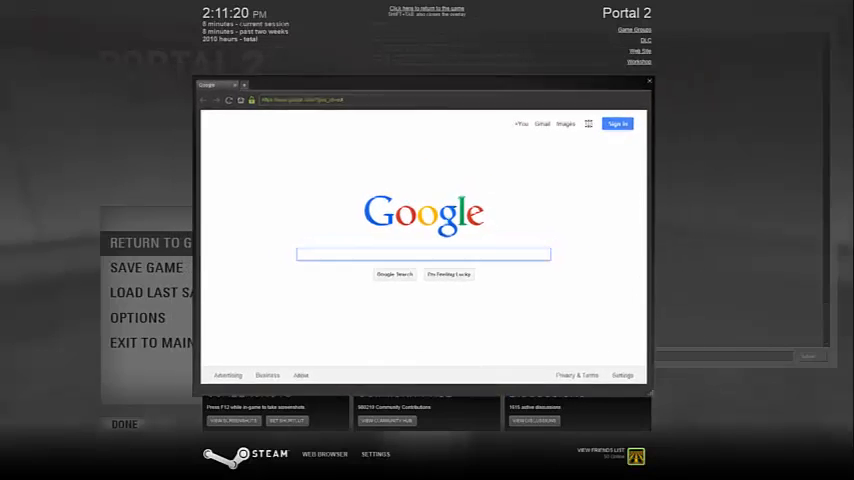
left_click_drag(425, 85, 425, 77)
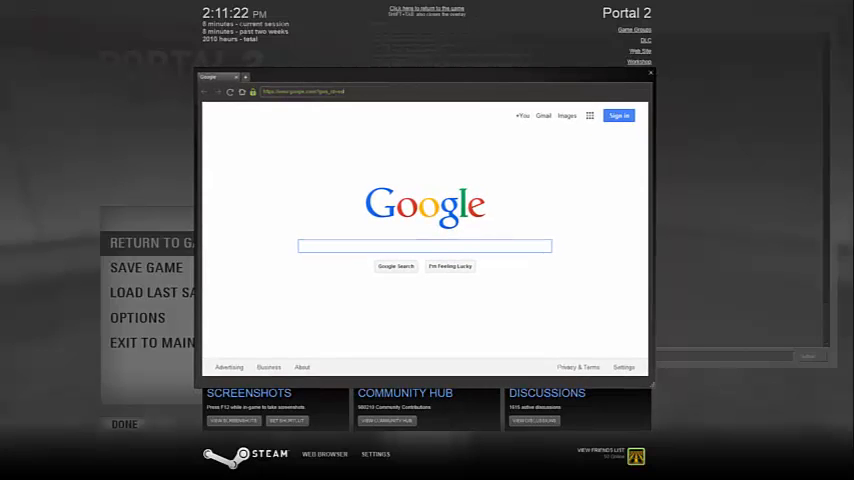
key("shift+Tab")
key("Escape")
left_click(427, 300)
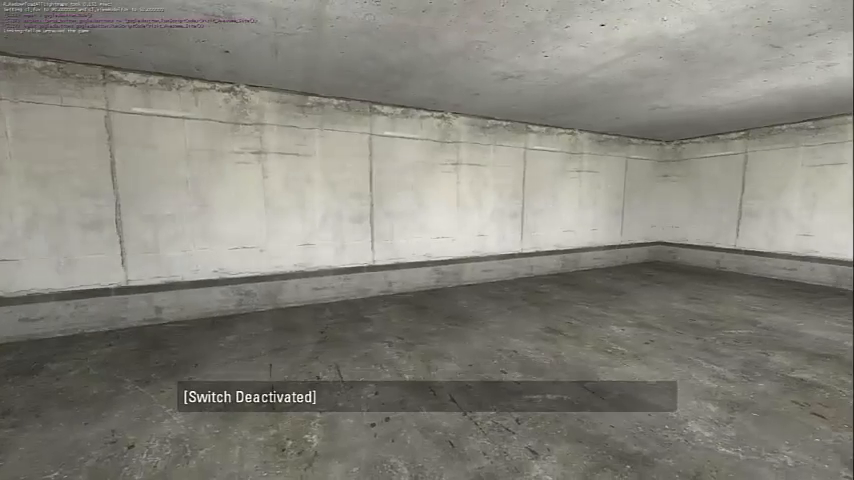
Alt+Tab past Notepad++ to the Chrome window showing the List of Portal 2 Script Functions wiki page.
key("alt+Tab")
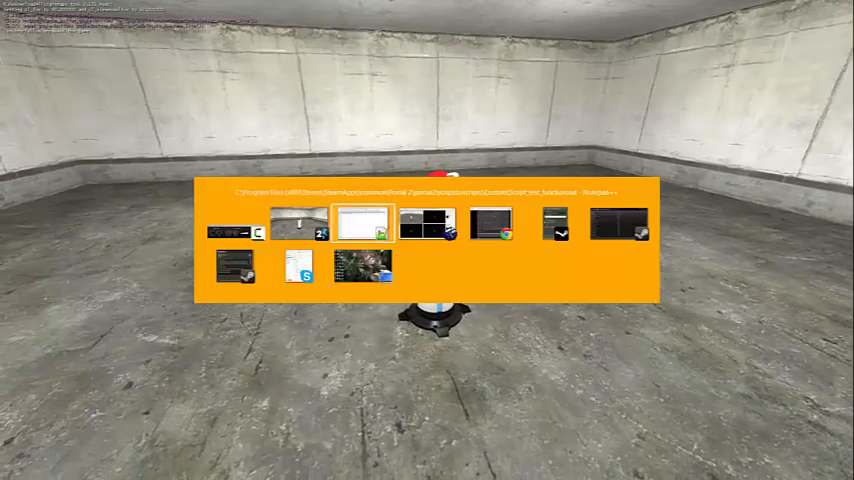
key("alt+Tab")
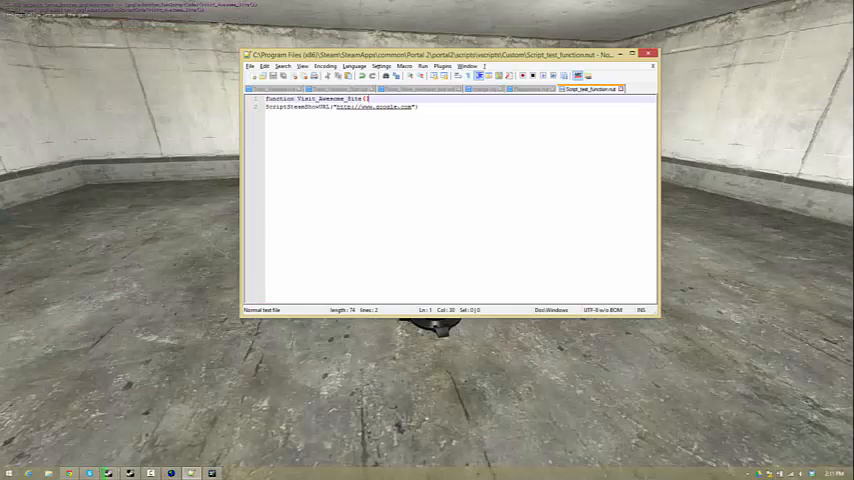
key("alt+Tab")
key("alt+Tab")
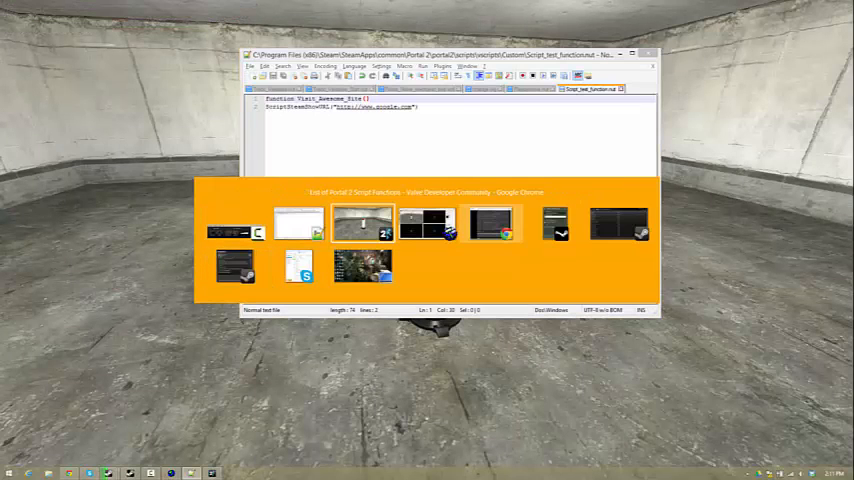
key("alt+Tab")
scroll(440, 250, "up", 5)
scroll(440, 250, "up", 5)
scroll(440, 250, "up", 5)
scroll(440, 250, "up", 5)
scroll(440, 250, "up", 5)
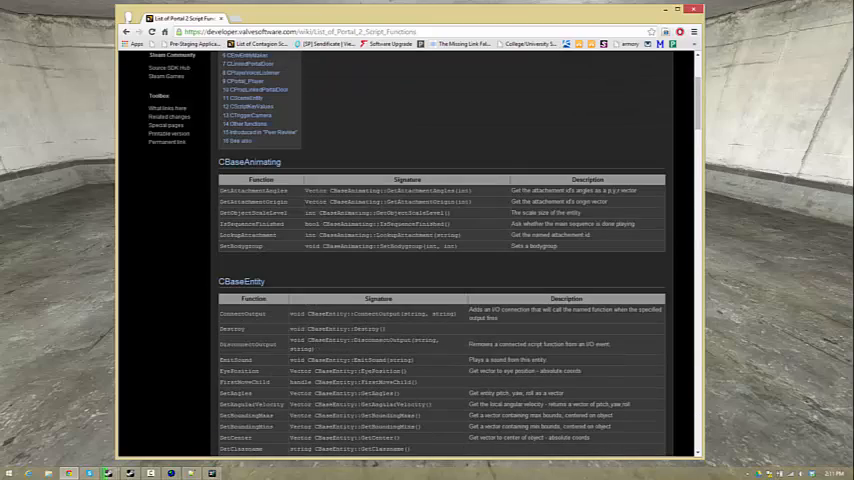
scroll(440, 250, "down", 5)
scroll(440, 250, "down", 5)
scroll(440, 250, "down", 5)
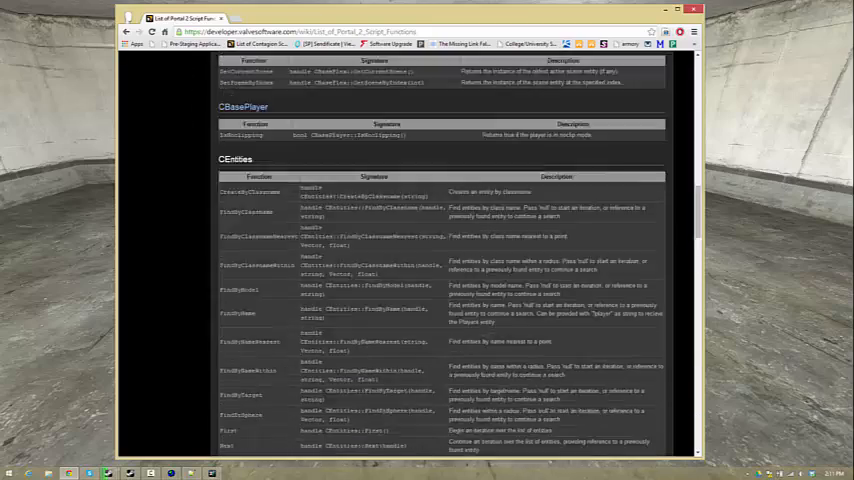
scroll(440, 250, "down", 5)
scroll(440, 250, "down", 5)
scroll(440, 250, "down", 5)
scroll(440, 250, "down", 5)
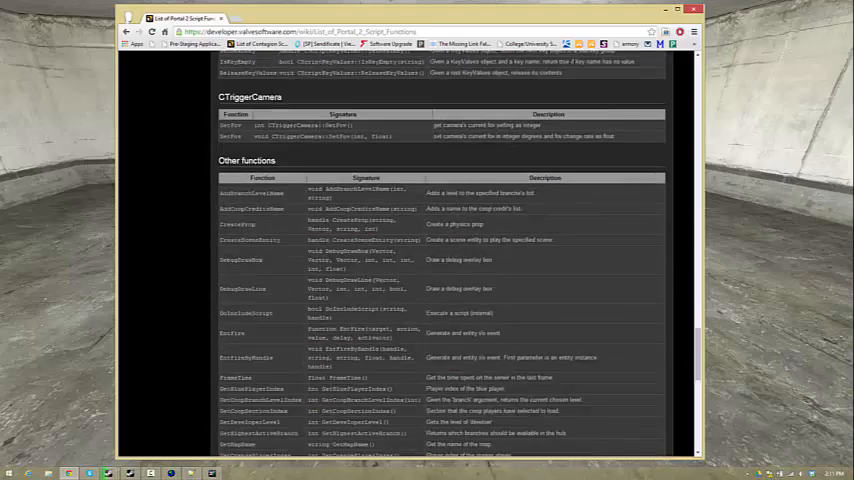
scroll(440, 250, "down", 5)
scroll(466, 280, "down", 3)
scroll(466, 260, "up", 5)
scroll(466, 240, "up", 5)
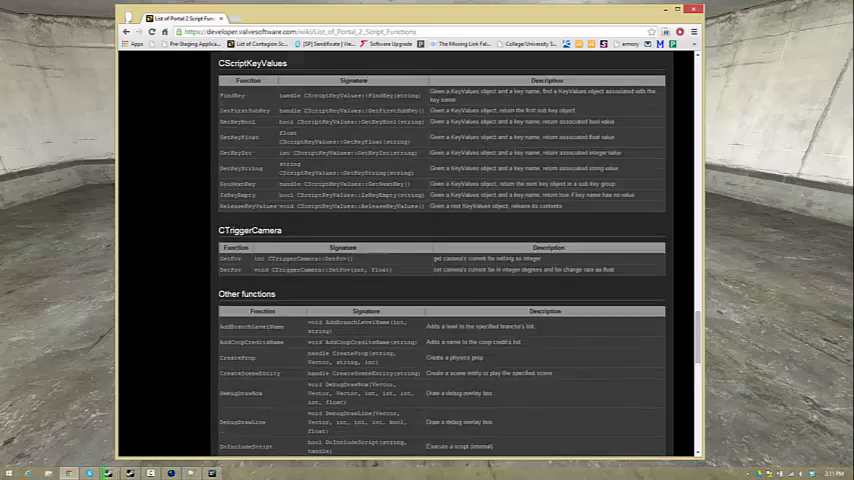
scroll(466, 200, "up", 5)
scroll(443, 160, "up", 5)
scroll(443, 140, "up", 5)
scroll(443, 120, "up", 5)
scroll(443, 100, "up", 5)
scroll(440, 250, "down", 4)
scroll(440, 250, "down", 5)
scroll(440, 250, "down", 5)
scroll(440, 250, "down", 4)
scroll(466, 180, "down", 5)
scroll(466, 210, "down", 5)
scroll(466, 240, "down", 5)
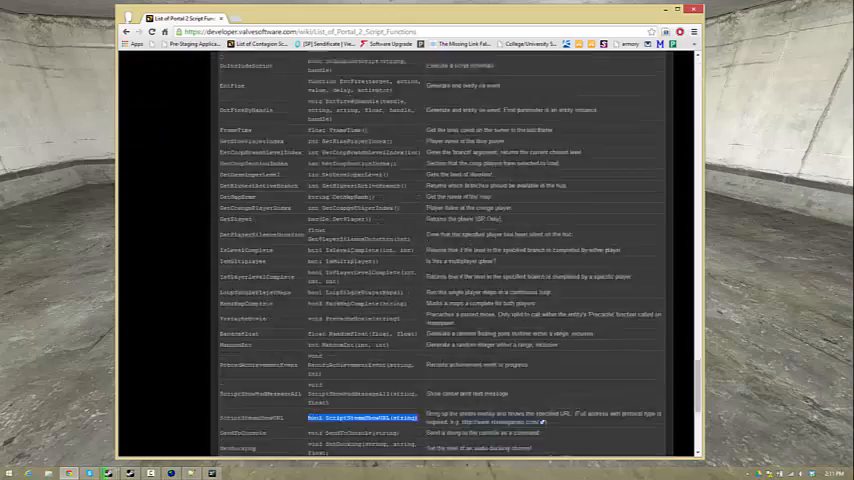
scroll(466, 270, "down", 5)
scroll(466, 280, "up", 5)
scroll(466, 250, "up", 5)
scroll(466, 210, "up", 5)
scroll(466, 160, "up", 5)
scroll(466, 200, "up", 5)
scroll(466, 200, "up", 5)
scroll(466, 200, "down", 5)
scroll(466, 200, "down", 4)
scroll(466, 200, "down", 5)
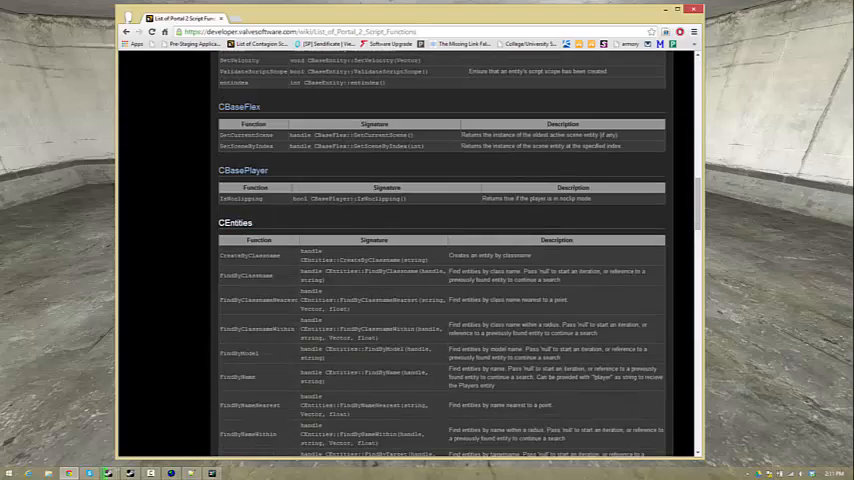